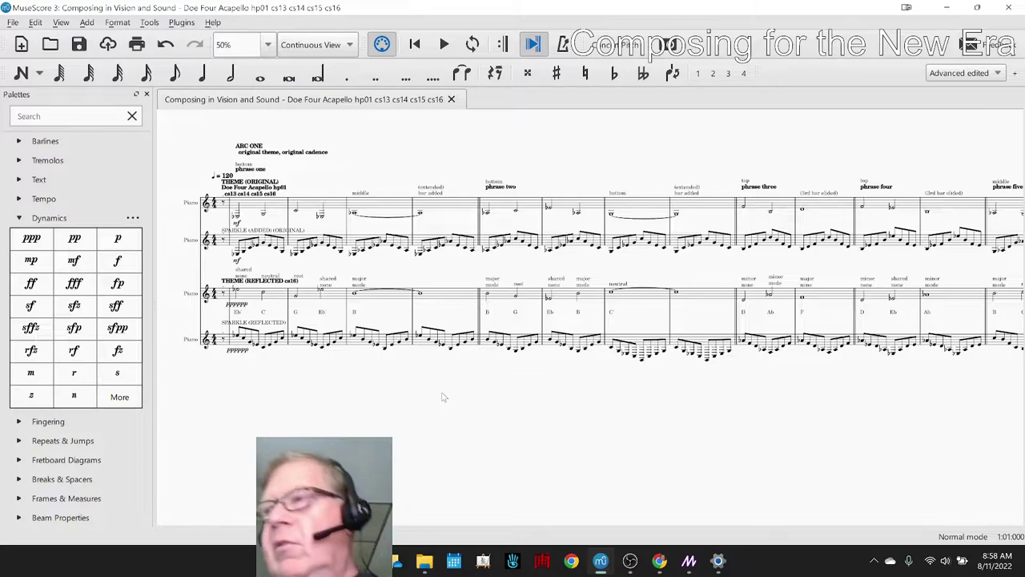
- Close the currently open score with Ctrl+W so MuseScore has no score loaded
{"action": "key", "text": "ctrl+w"}
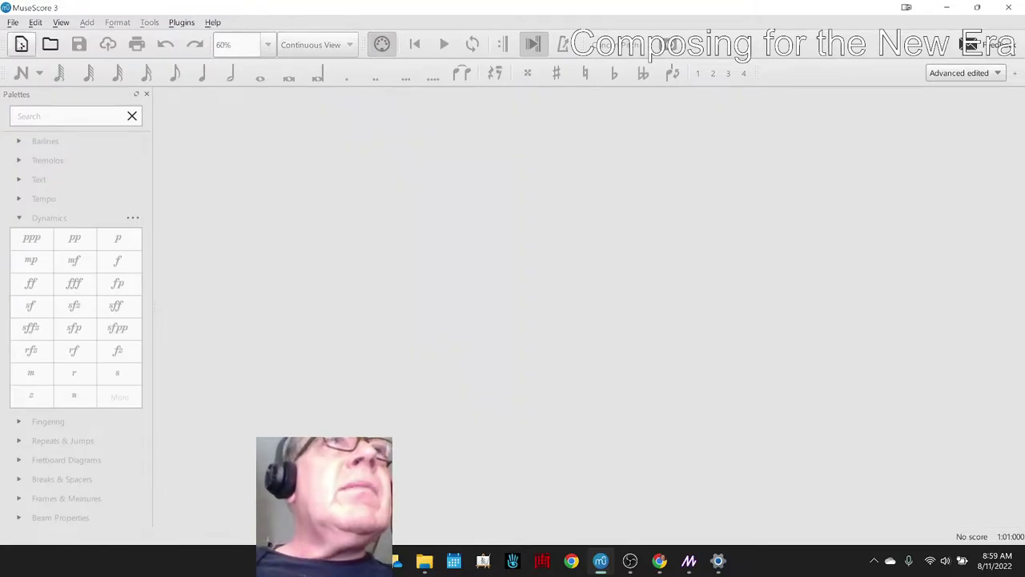
- Create a new score titled 'demo score with fox' with a single Piano instrument
{"action": "left_click", "coordinate": [21, 44]}
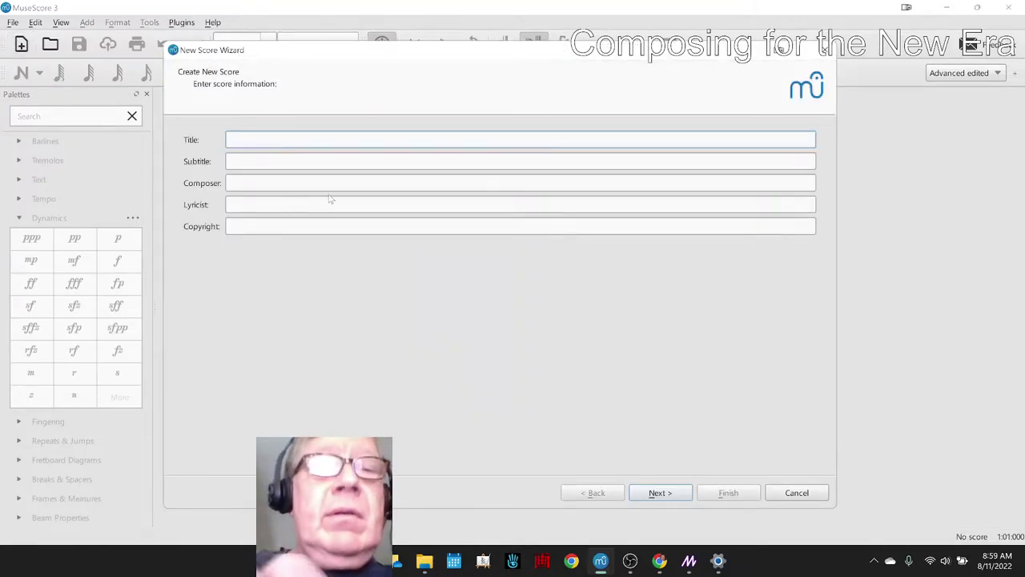
{"action": "type", "text": "demo s"}
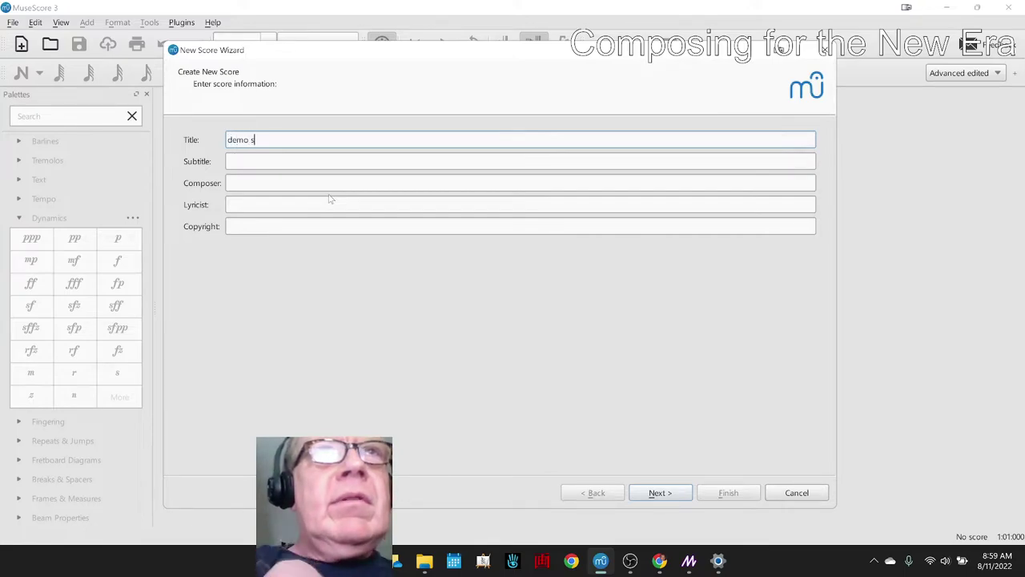
{"action": "type", "text": "core with fox"}
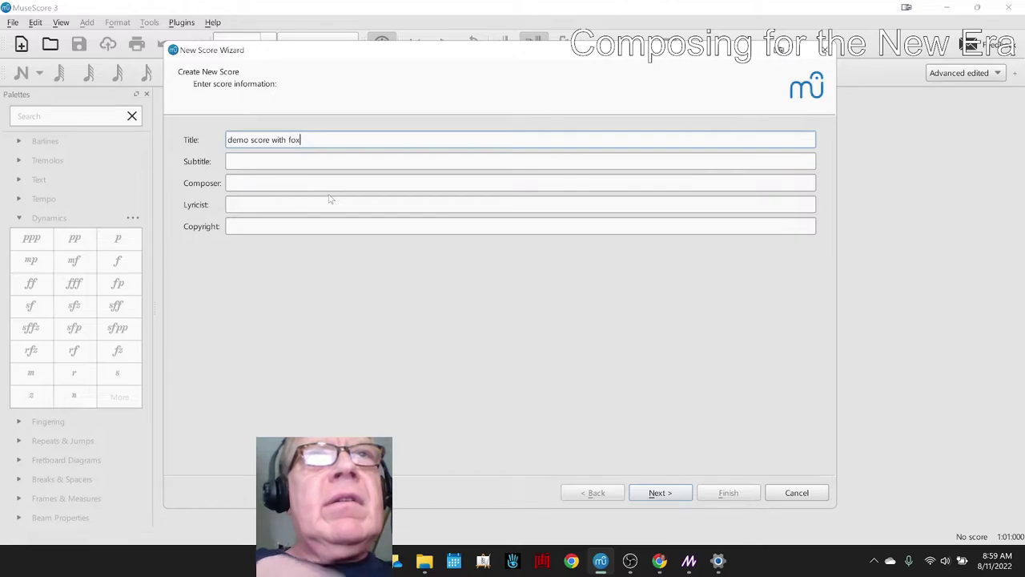
{"action": "left_click", "coordinate": [654, 496]}
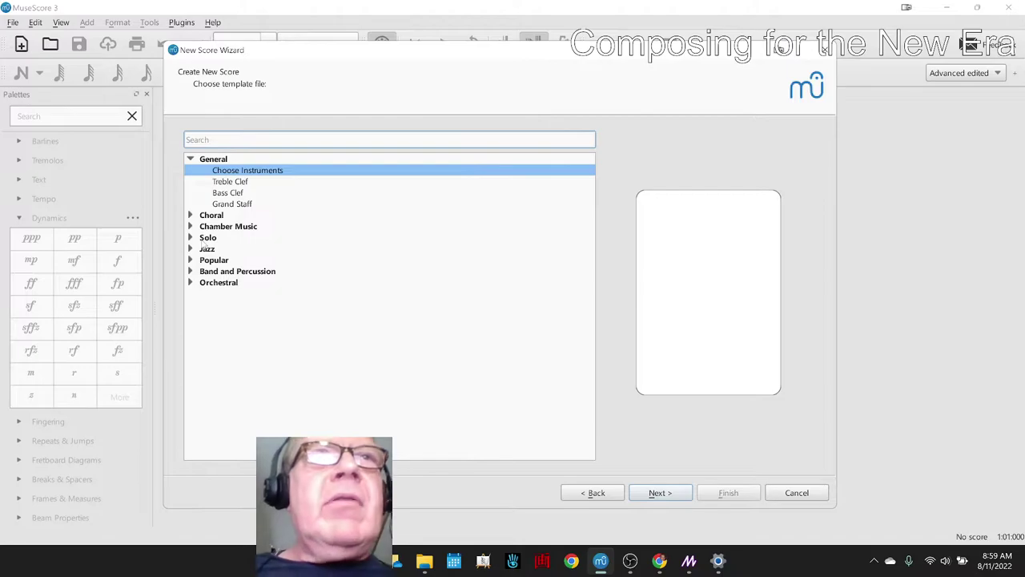
{"action": "left_click", "coordinate": [655, 495]}
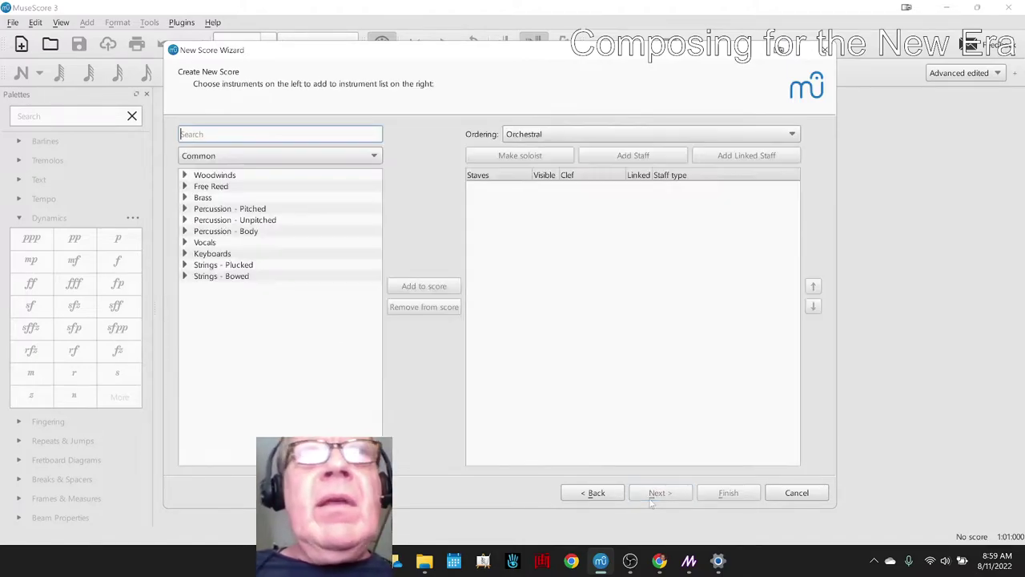
{"action": "left_click", "coordinate": [185, 253]}
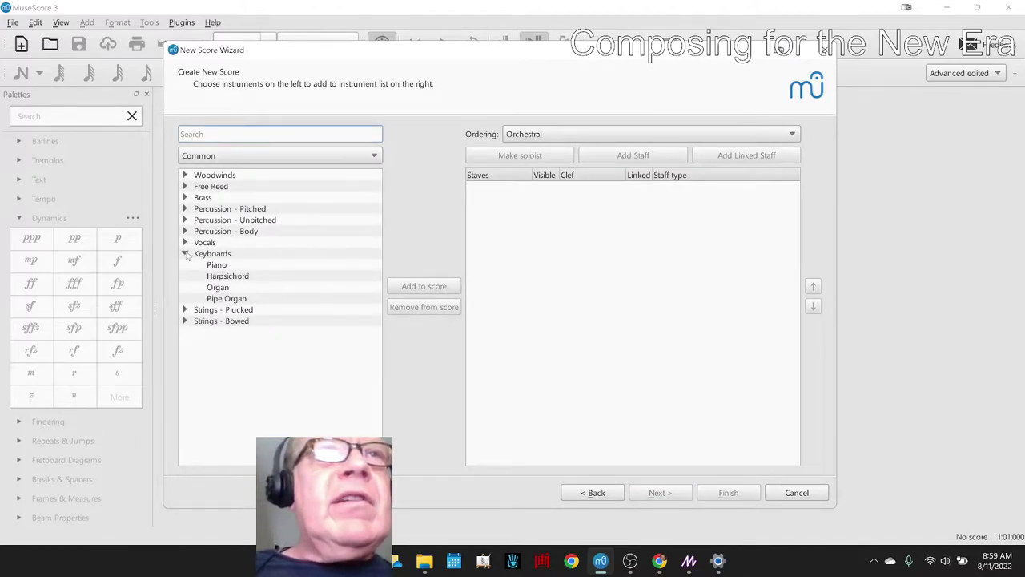
{"action": "left_click", "coordinate": [205, 268]}
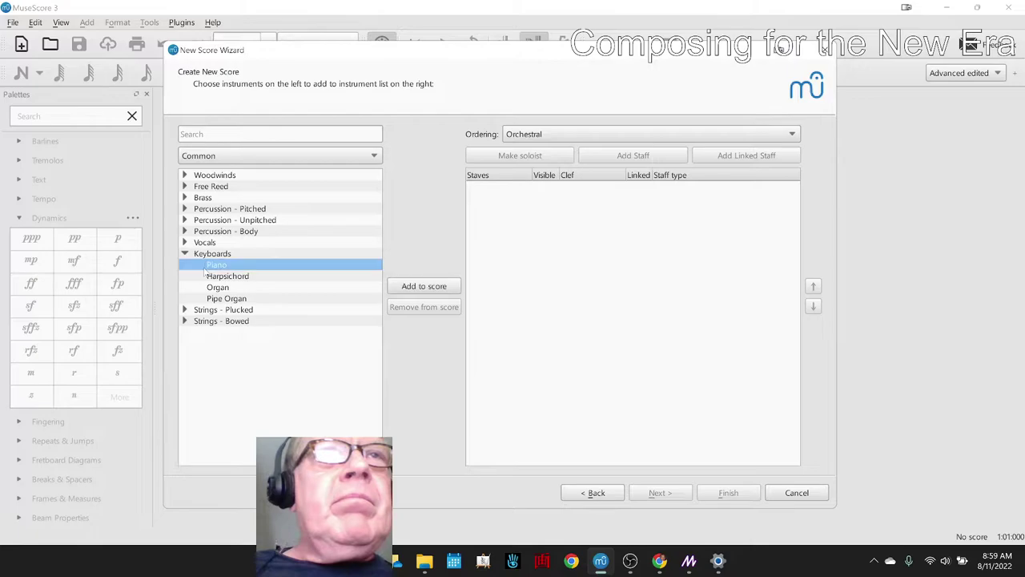
{"action": "left_click", "coordinate": [419, 290]}
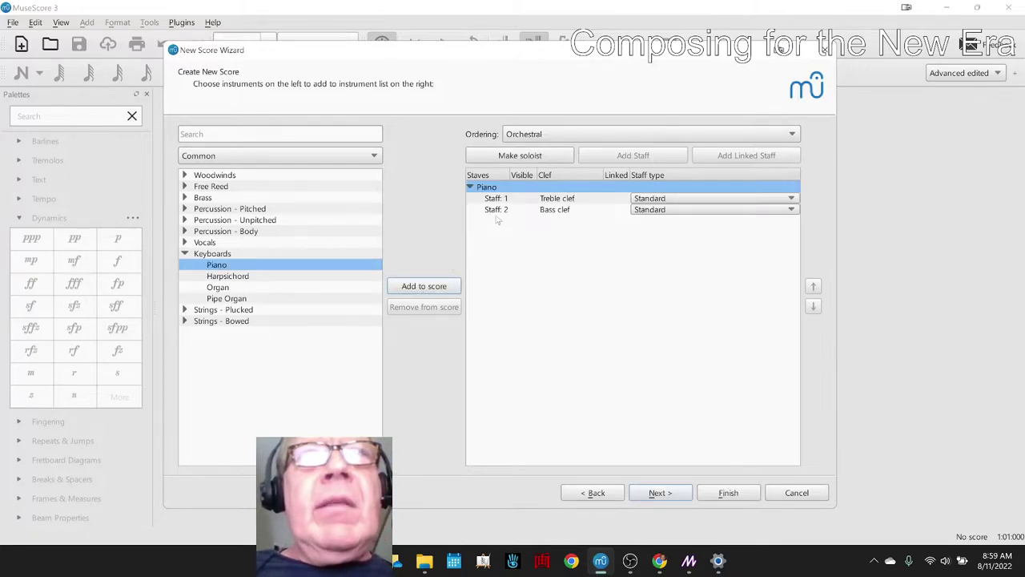
{"action": "left_click", "coordinate": [728, 493]}
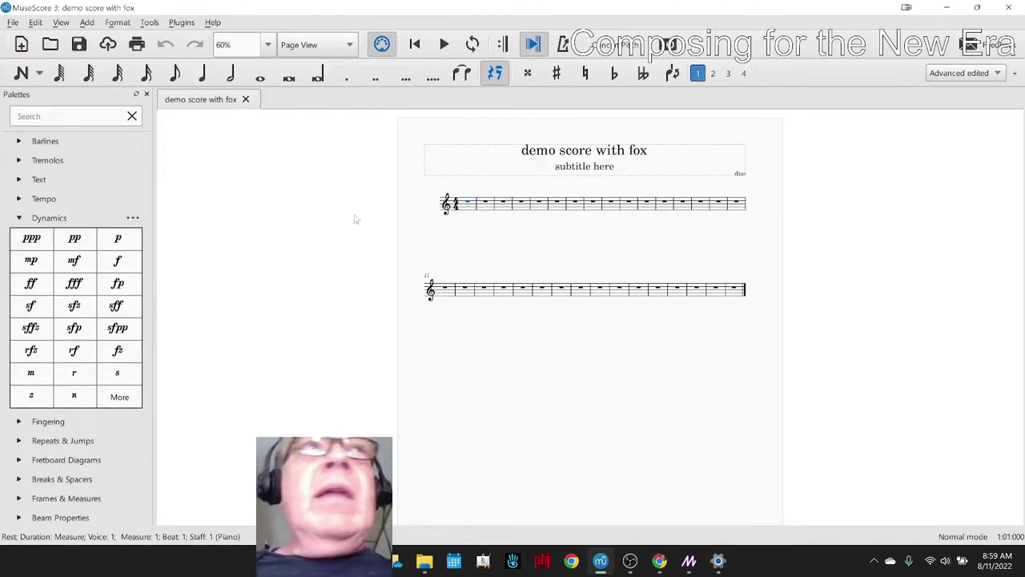
- Save the new score into the OneDrive - Personal folder
{"action": "key", "text": "ctrl+s"}
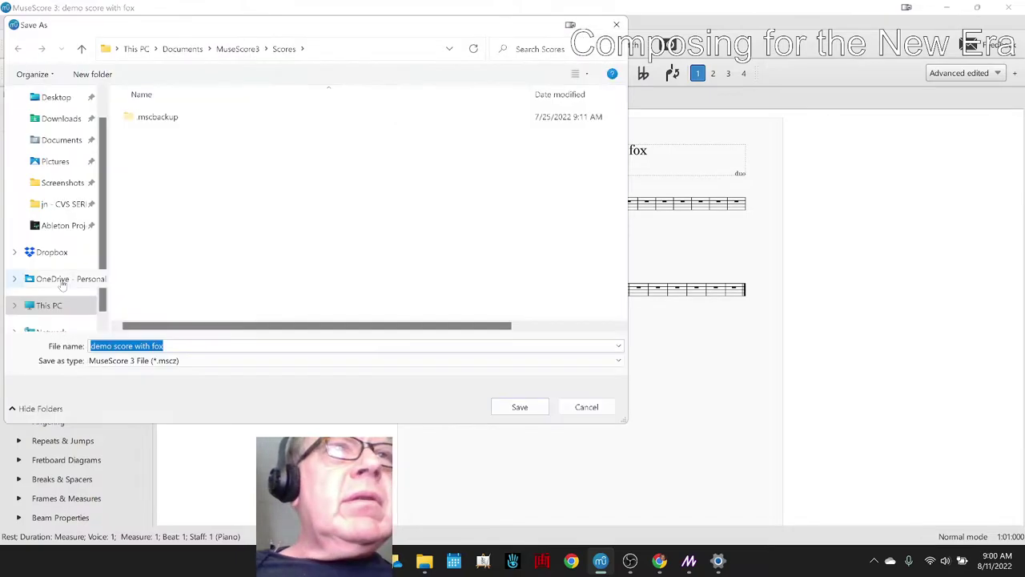
{"action": "left_click", "coordinate": [66, 278]}
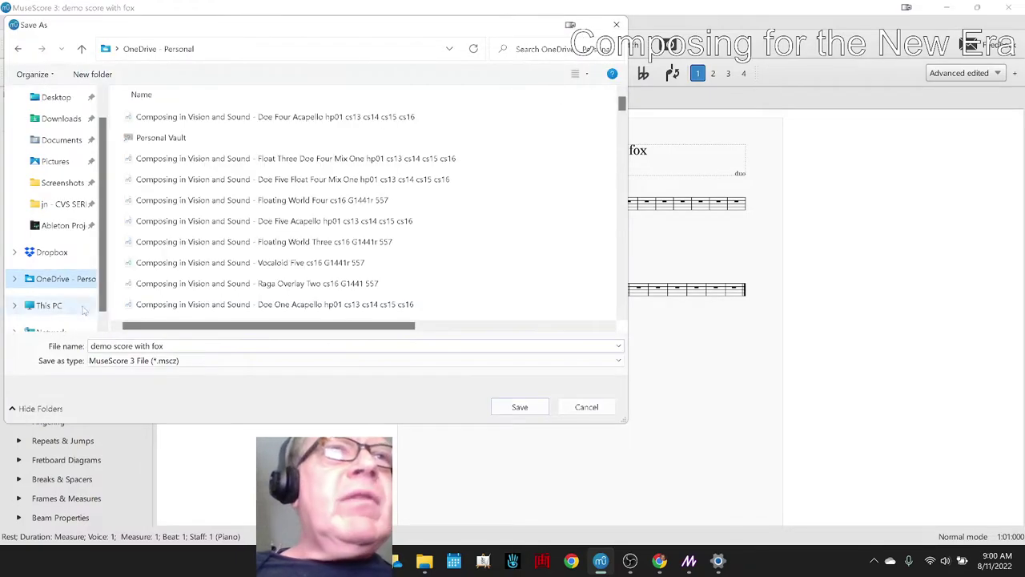
{"action": "left_click", "coordinate": [516, 409]}
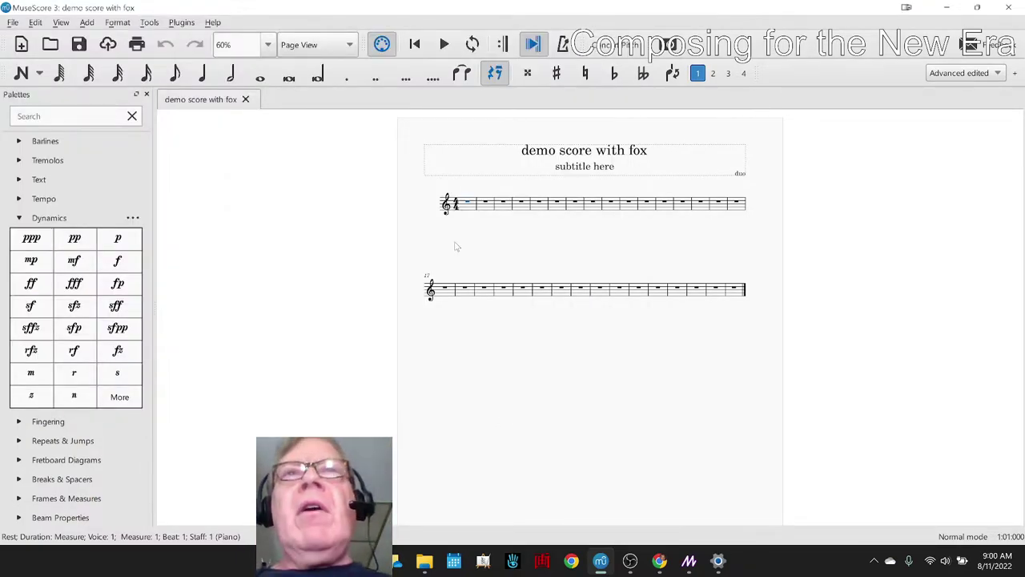
- Hide and restore the Palettes panel, and show the on-screen Piano Keyboard
{"action": "key", "text": "F9"}
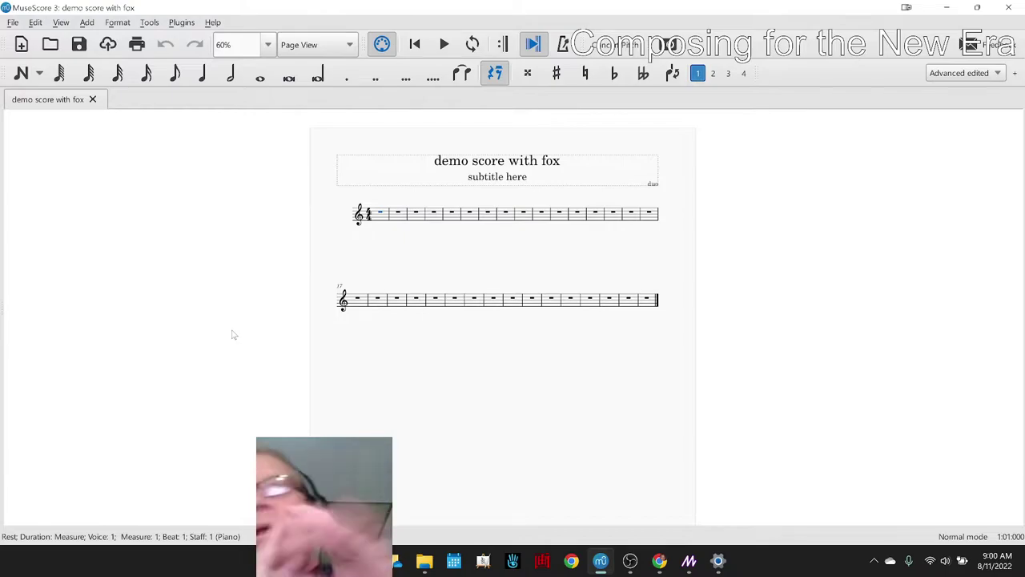
{"action": "left_click", "coordinate": [61, 22]}
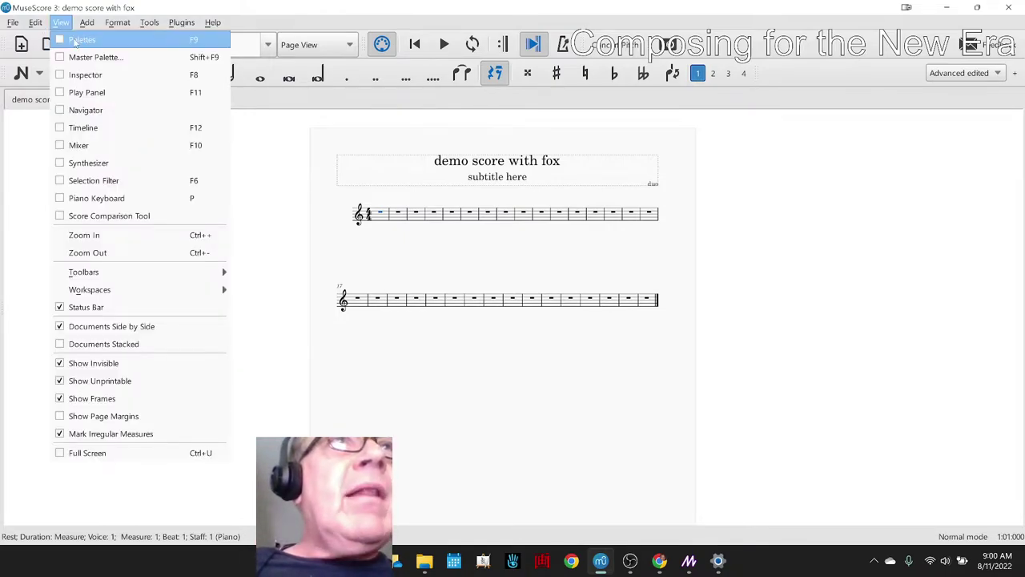
{"action": "left_click", "coordinate": [80, 40]}
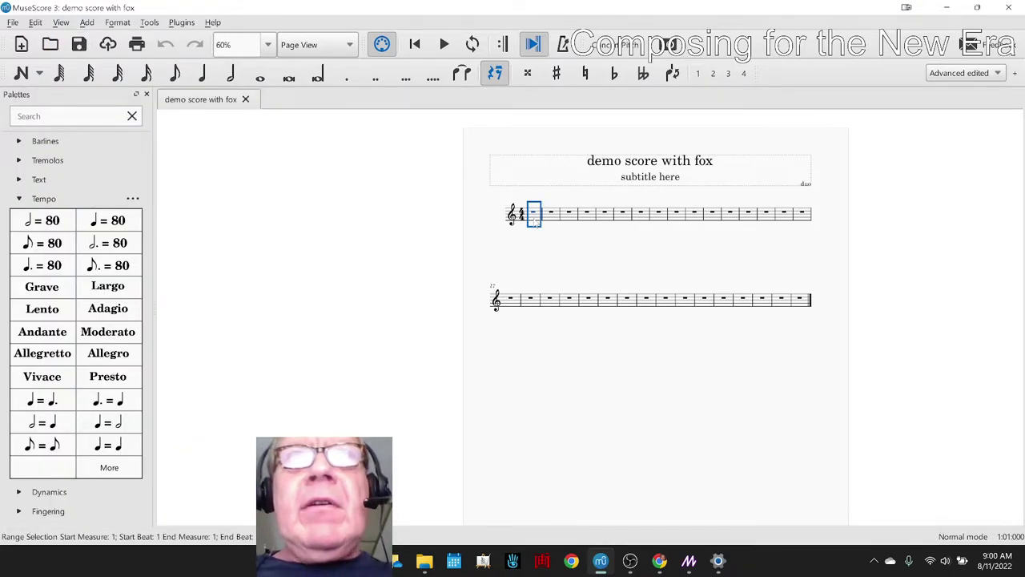
{"action": "left_click", "coordinate": [64, 23]}
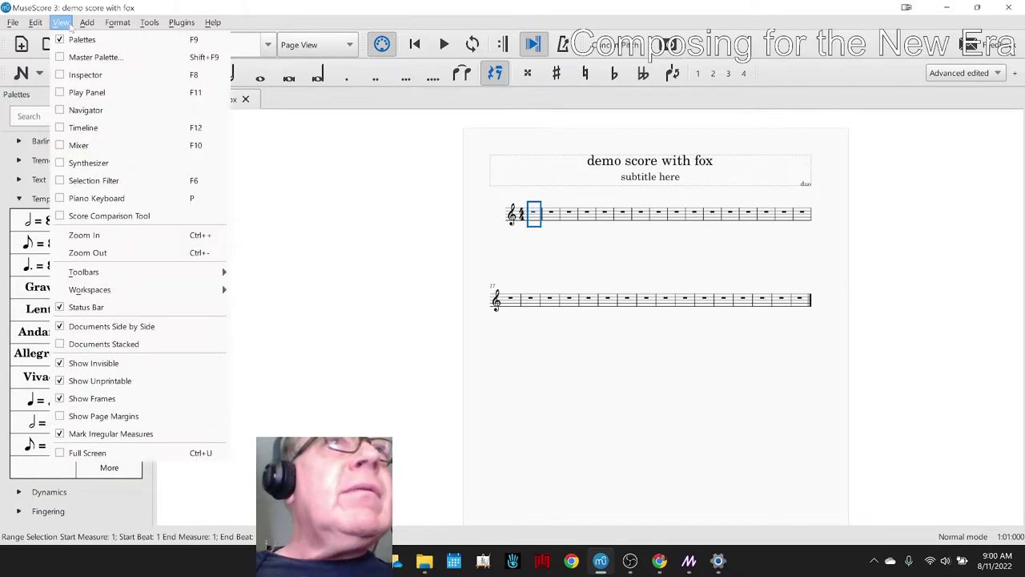
{"action": "left_click", "coordinate": [97, 200]}
{"action": "left_click", "coordinate": [87, 22]}
{"action": "mouse_move", "coordinate": [104, 42]}
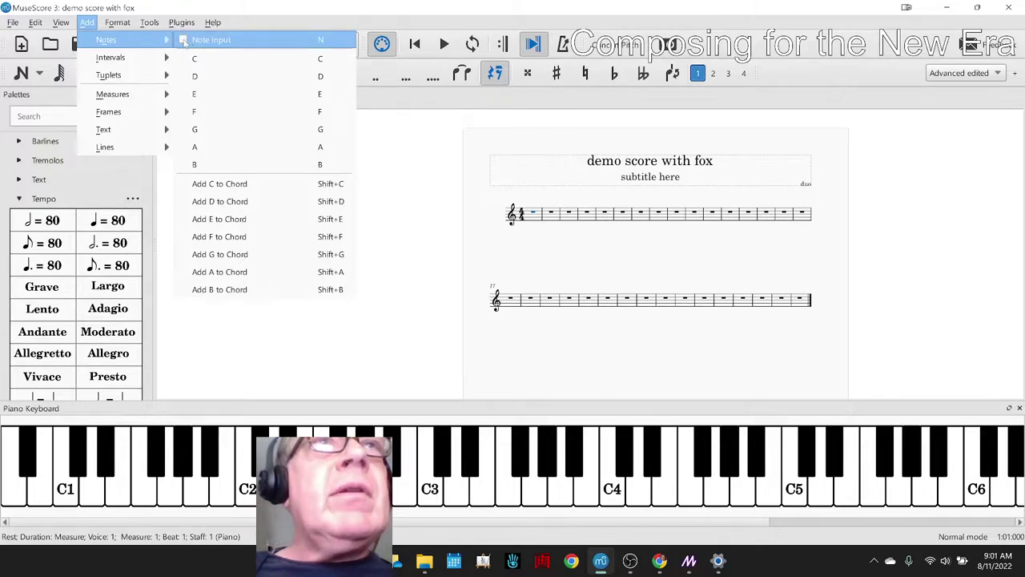
- Enter quarter notes G3, A3, B3, D4 in measure 1 from the on-screen keyboard
{"action": "left_click", "coordinate": [184, 42]}
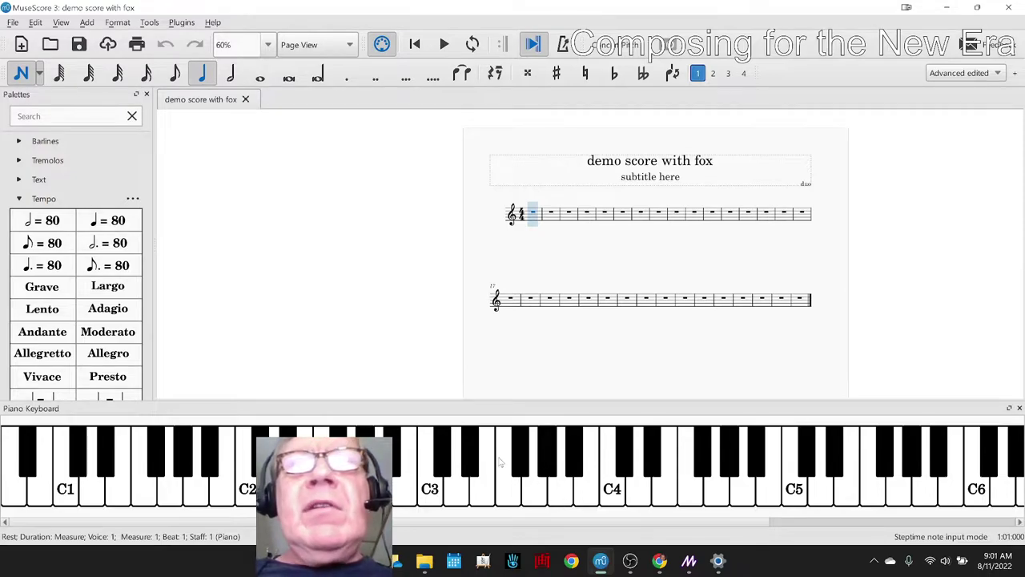
{"action": "left_click", "coordinate": [564, 490]}
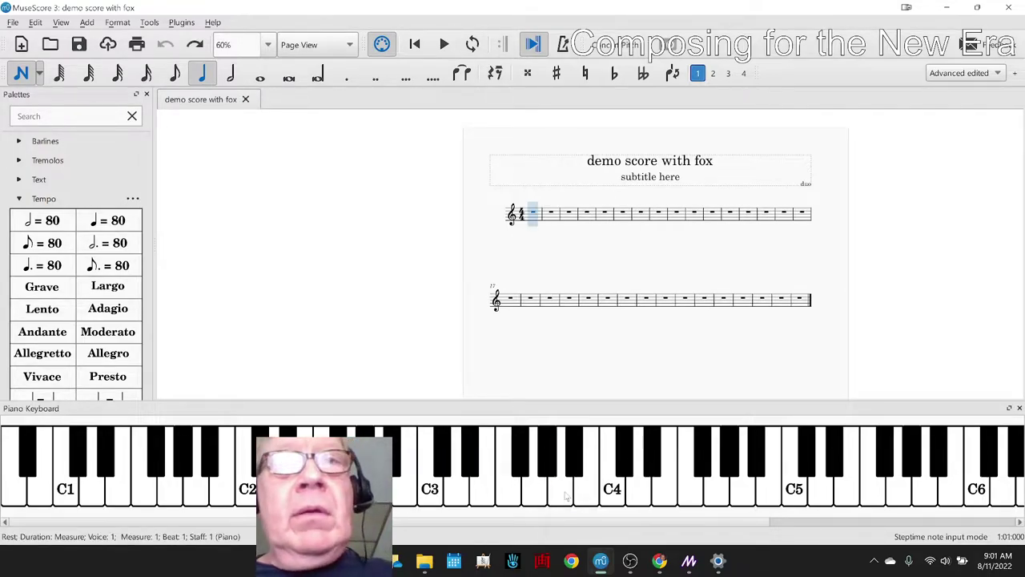
{"action": "left_click", "coordinate": [542, 491]}
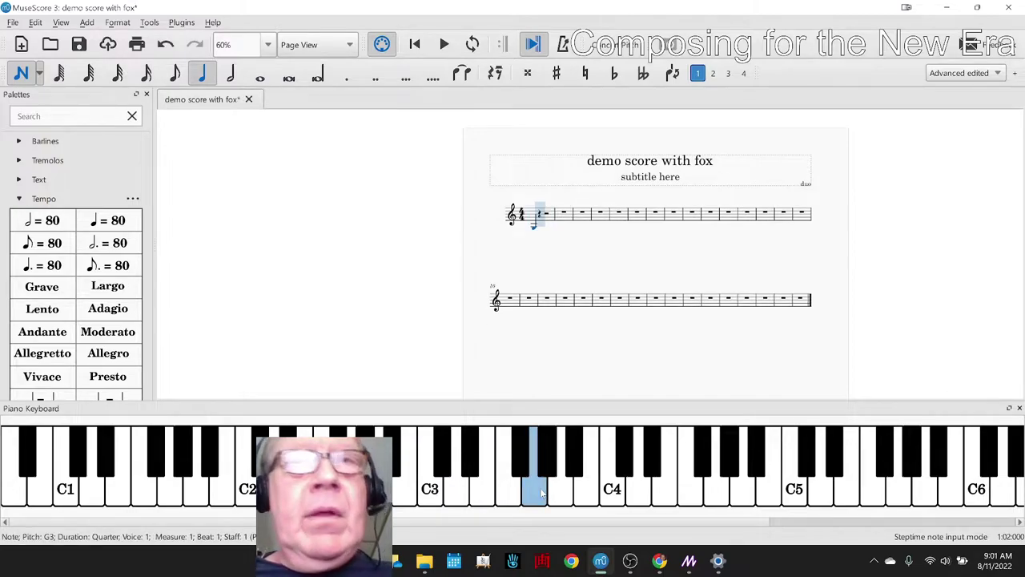
{"action": "left_click", "coordinate": [559, 494]}
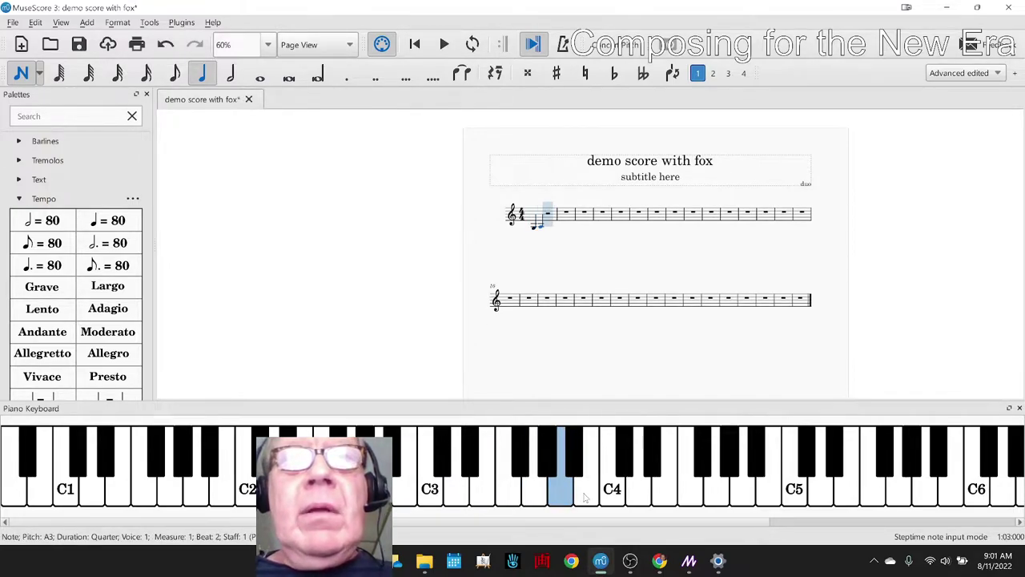
{"action": "left_click", "coordinate": [585, 497]}
{"action": "left_click", "coordinate": [611, 495]}
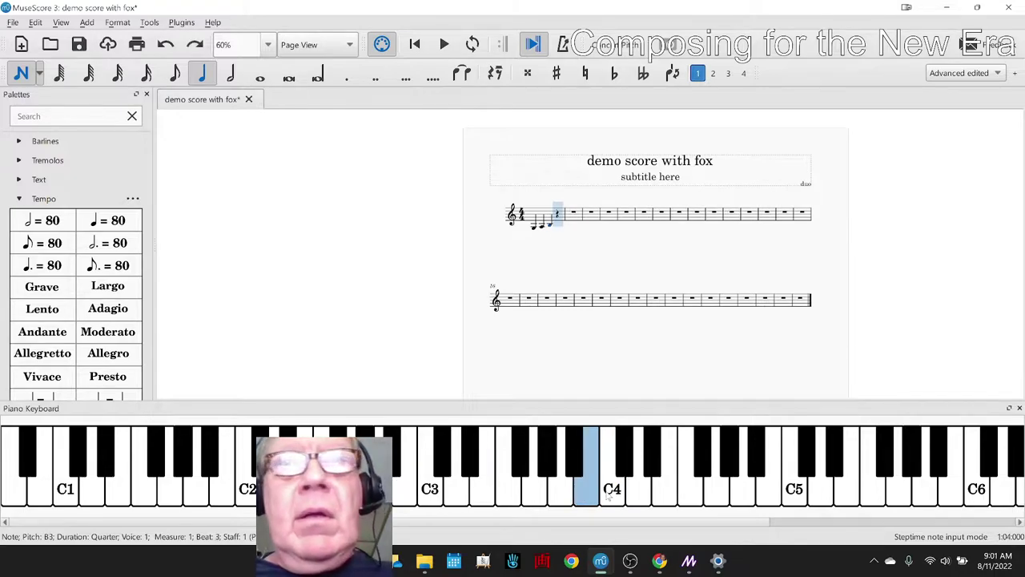
{"action": "left_click", "coordinate": [648, 503]}
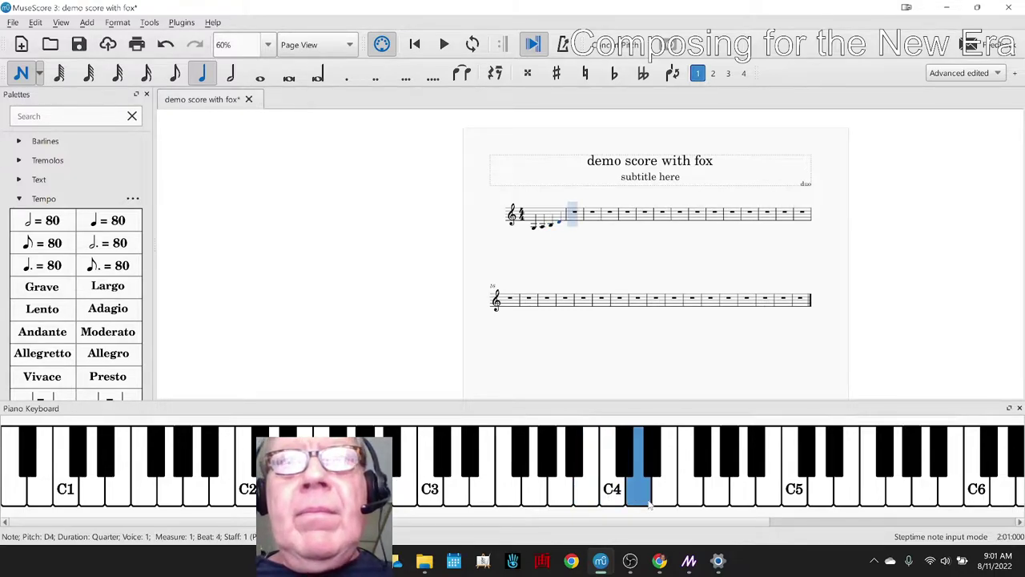
- Enter quarter notes G3, A3, B3, D4 in measure 2, then save the score
{"action": "left_click", "coordinate": [539, 502]}
{"action": "left_click", "coordinate": [565, 501]}
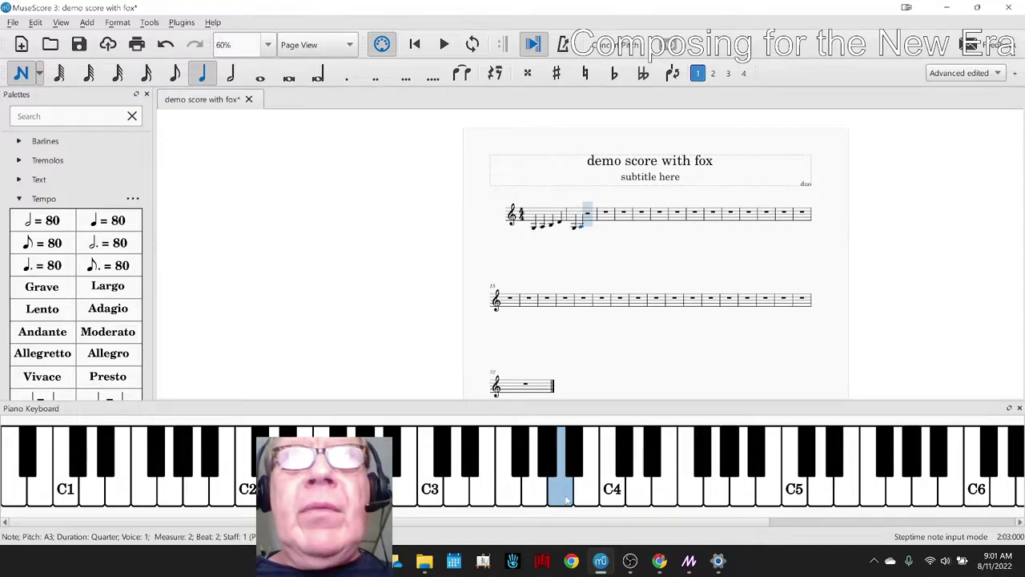
{"action": "left_click", "coordinate": [589, 501]}
{"action": "left_click", "coordinate": [633, 502]}
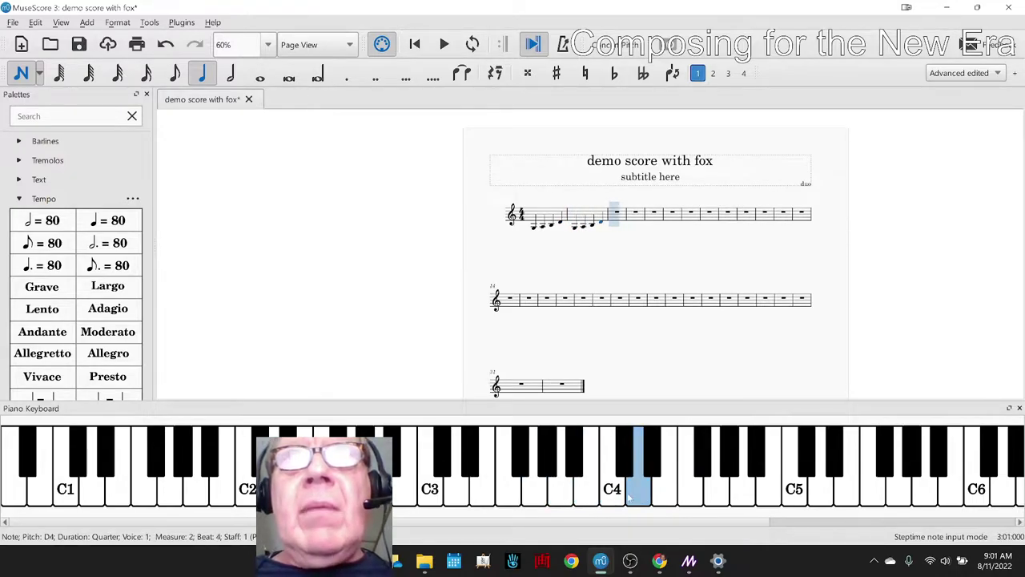
{"action": "key", "text": "Escape"}
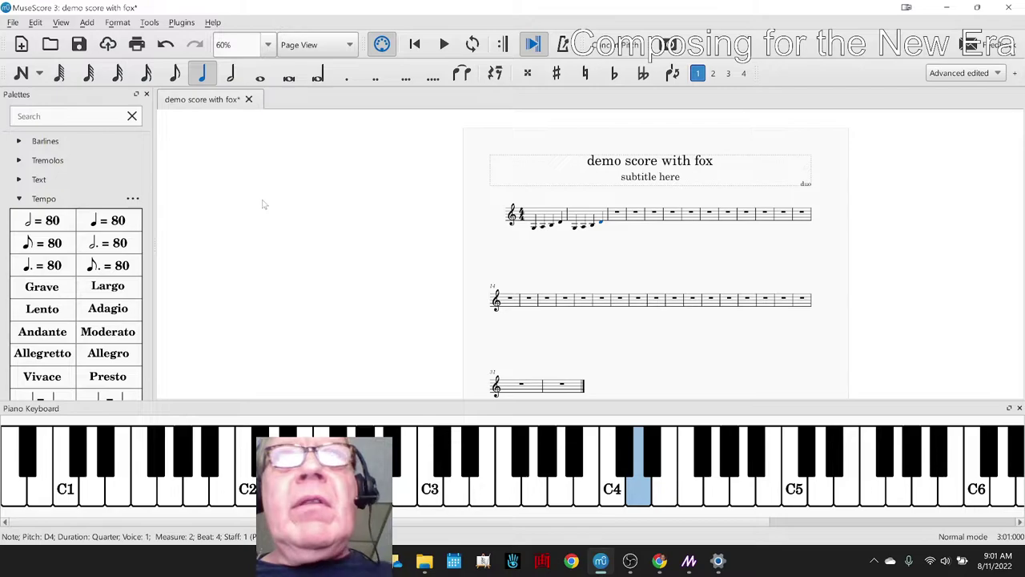
{"action": "key", "text": "ctrl+s"}
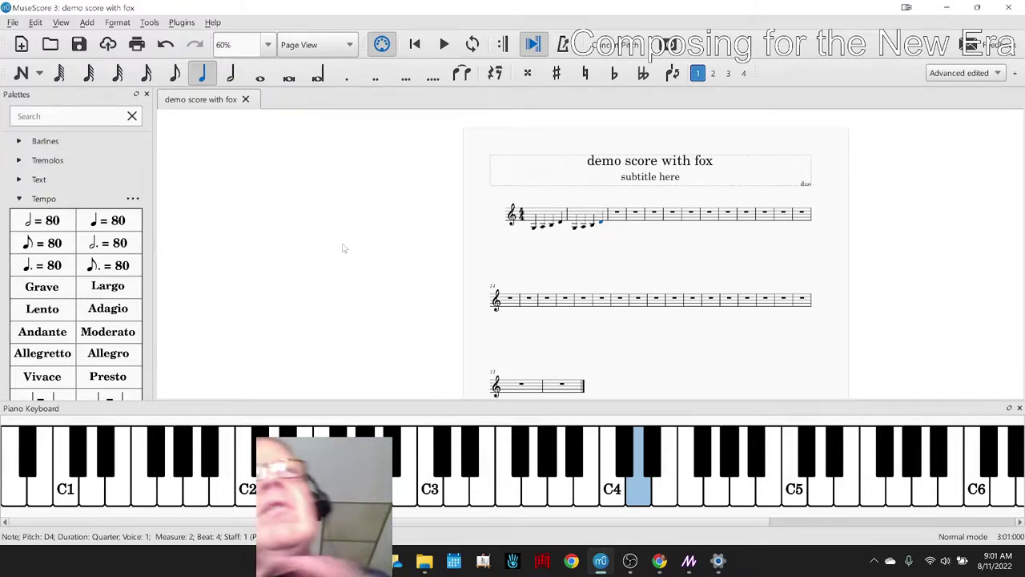
- Toggle note entry on and off, then play back the score
{"action": "key", "text": "Escape"}
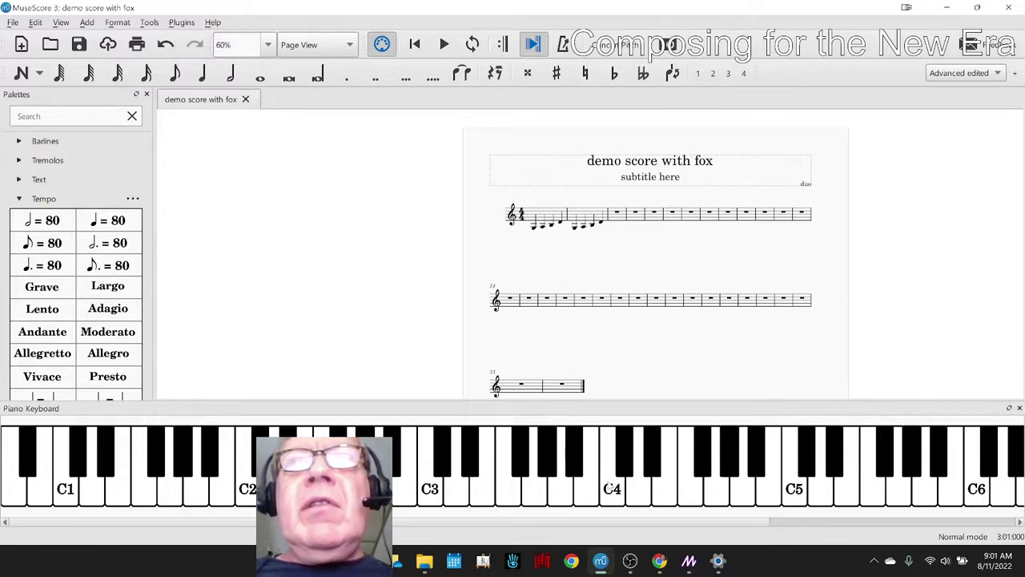
{"action": "left_click", "coordinate": [86, 22]}
{"action": "mouse_move", "coordinate": [97, 39]}
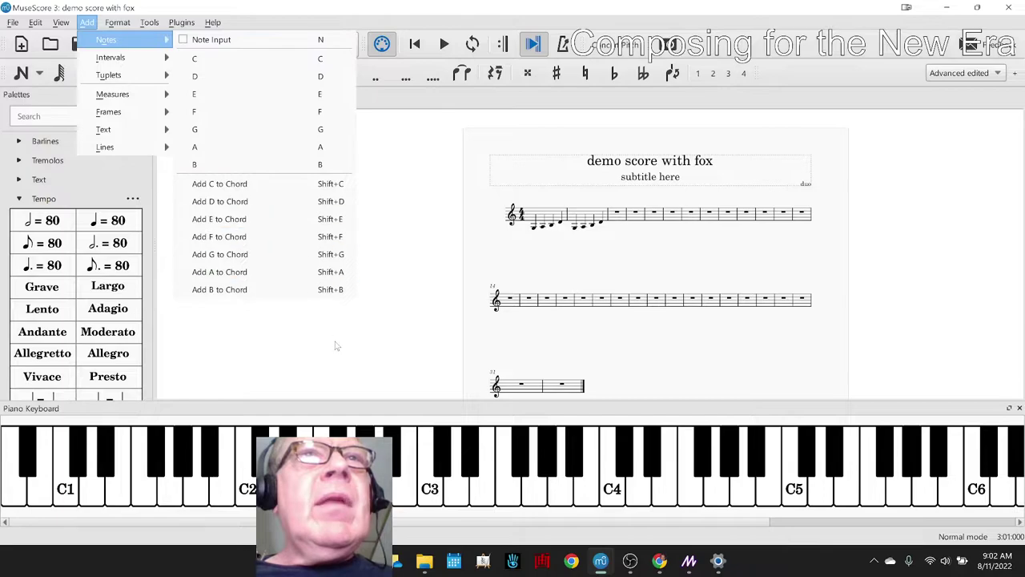
{"action": "key", "text": "n"}
{"action": "key", "text": "Escape"}
{"action": "key", "text": "space"}
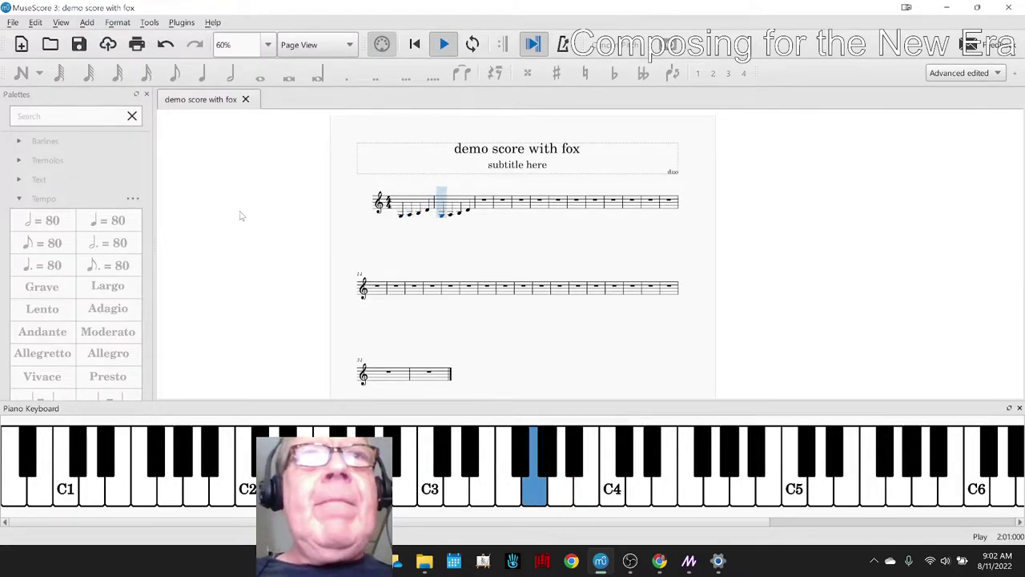
{"action": "key", "text": "space"}
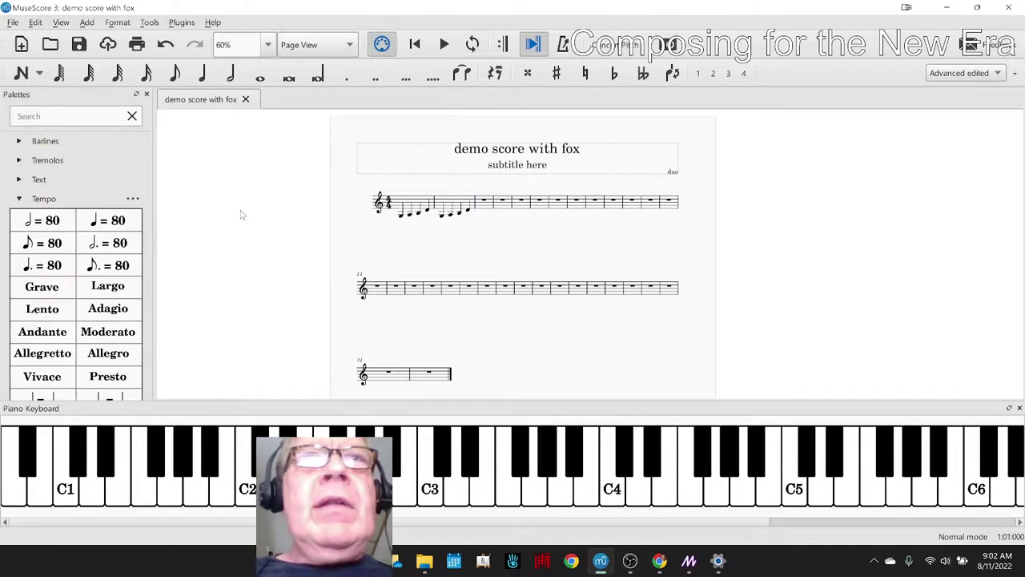
- Add a ♩ = 80 tempo marking on the first note and change it to 120
{"action": "left_click", "coordinate": [399, 217]}
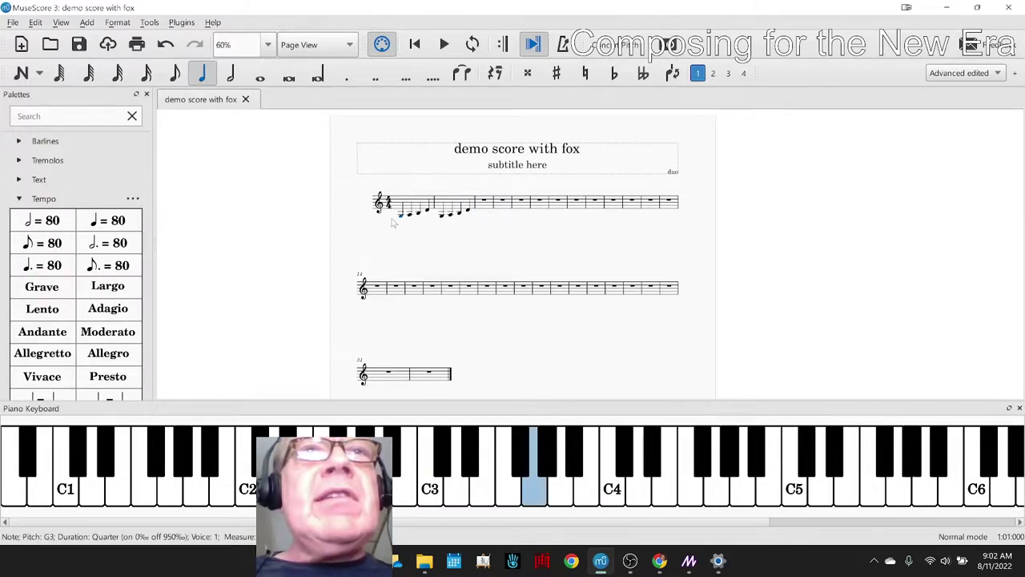
{"action": "left_click", "coordinate": [137, 222]}
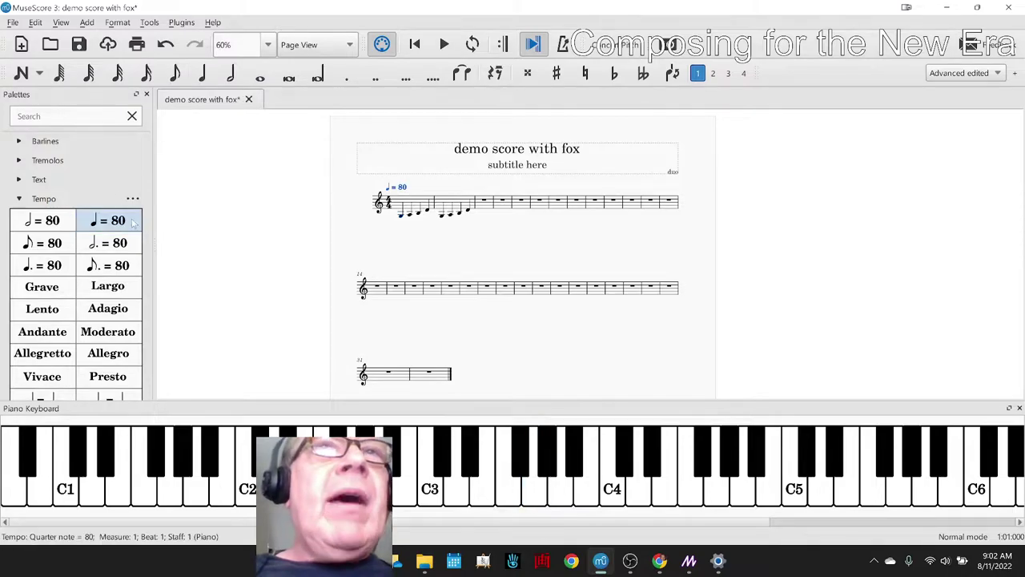
{"action": "double_click", "coordinate": [402, 187]}
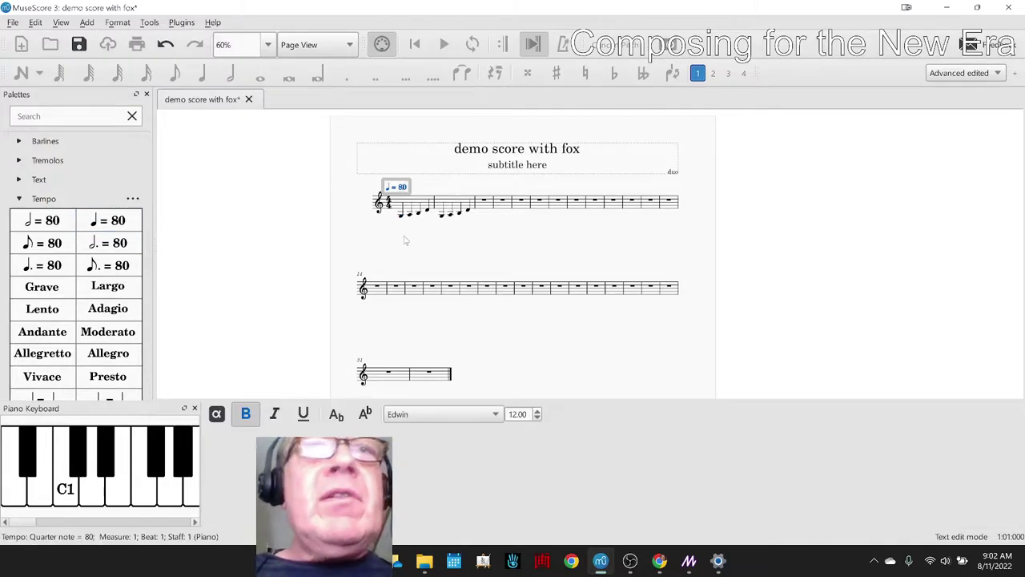
{"action": "key", "text": "BackSpace"}
{"action": "key", "text": "BackSpace"}
{"action": "type", "text": "120"}
{"action": "key", "text": "Escape"}
{"action": "key", "text": "ctrl+s"}
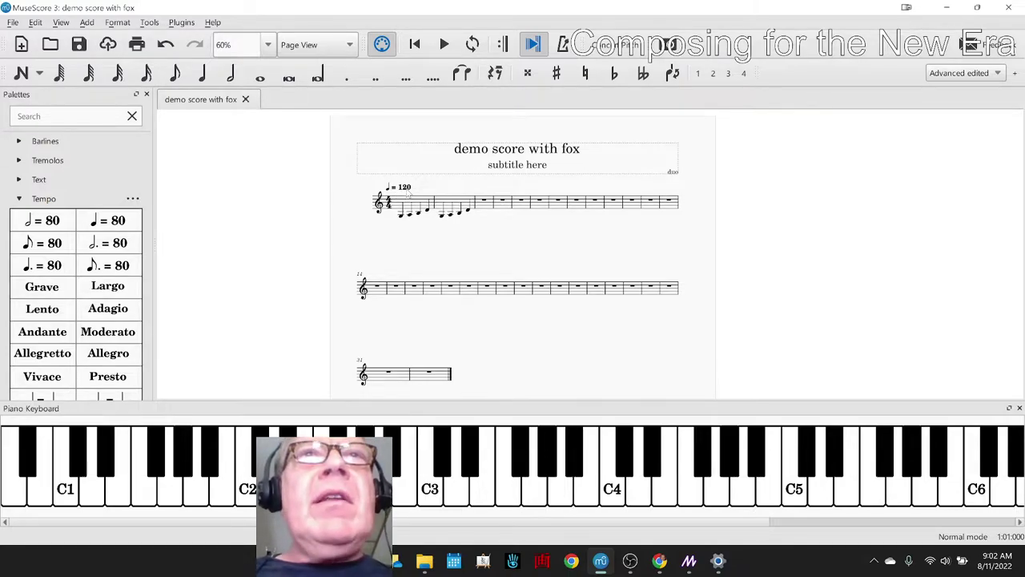
- Change the tempo marking to 80 and play the score at that tempo
{"action": "double_click", "coordinate": [405, 190]}
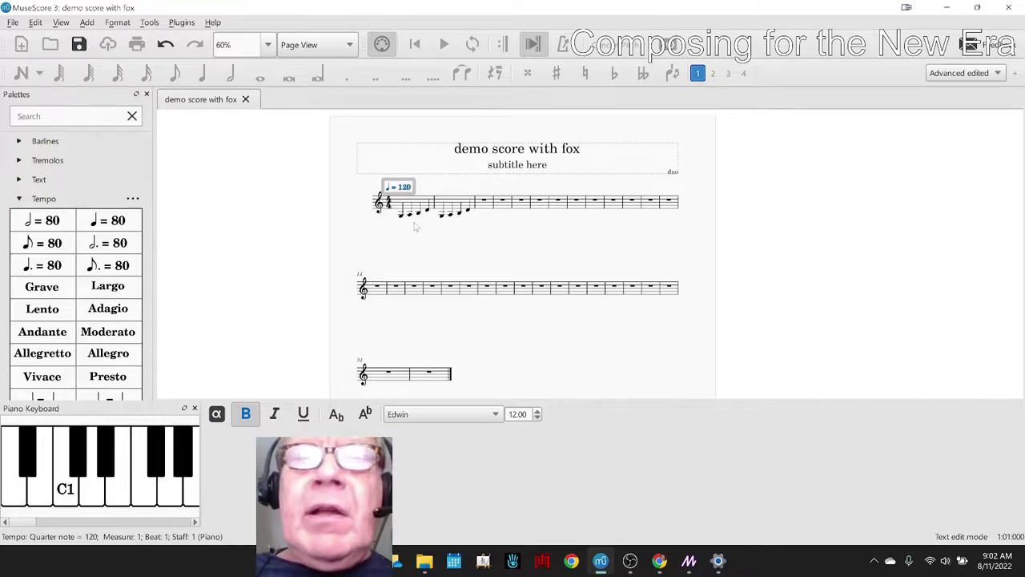
{"action": "key", "text": "BackSpace"}
{"action": "type", "text": "80"}
{"action": "key", "text": "Escape"}
{"action": "key", "text": "space"}
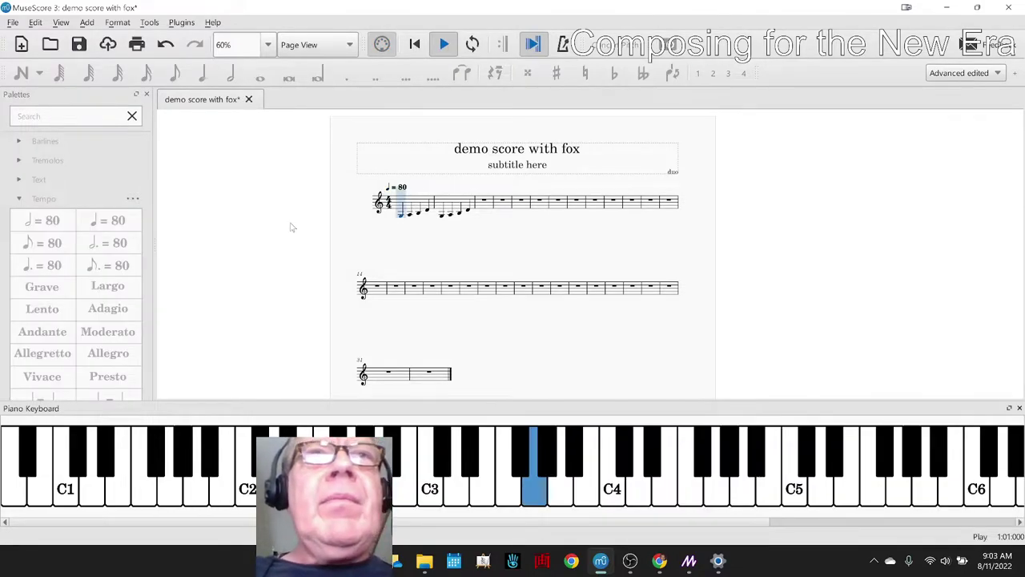
{"action": "key", "text": "space"}
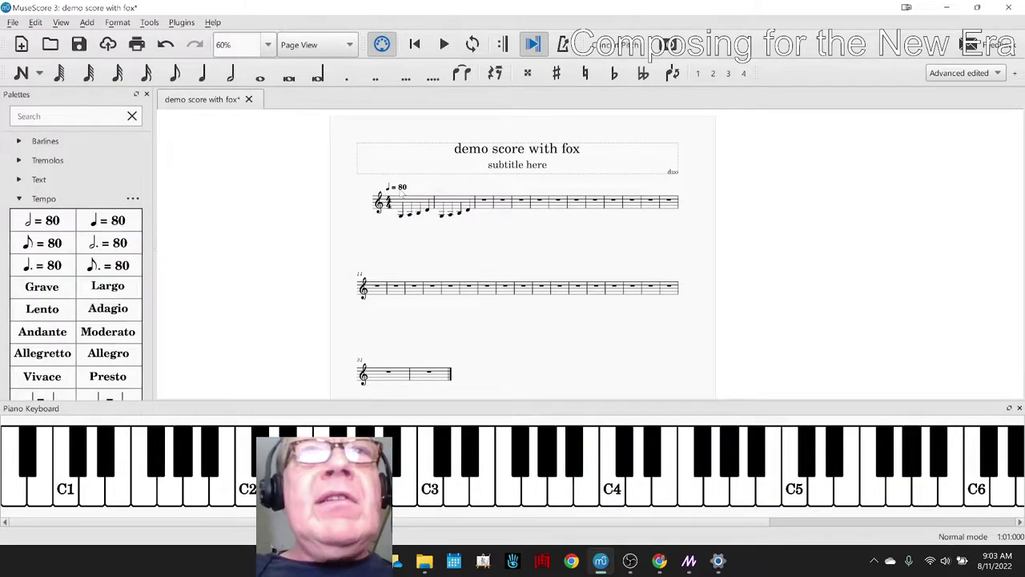
- Change the tempo marking to quarter note = 60
{"action": "double_click", "coordinate": [402, 190]}
{"action": "key", "text": "BackSpace"}
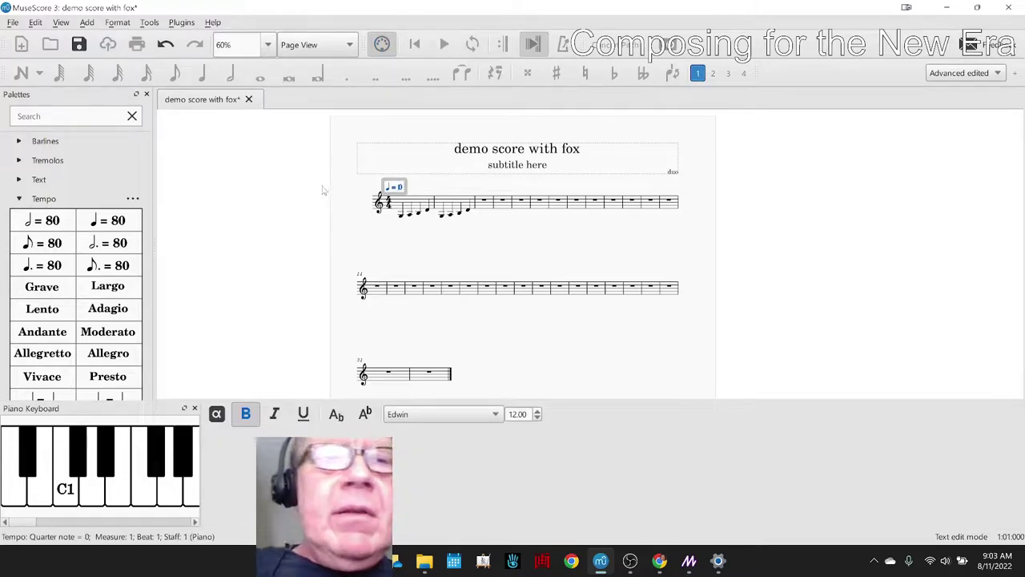
{"action": "type", "text": "6"}
{"action": "key", "text": "Escape"}
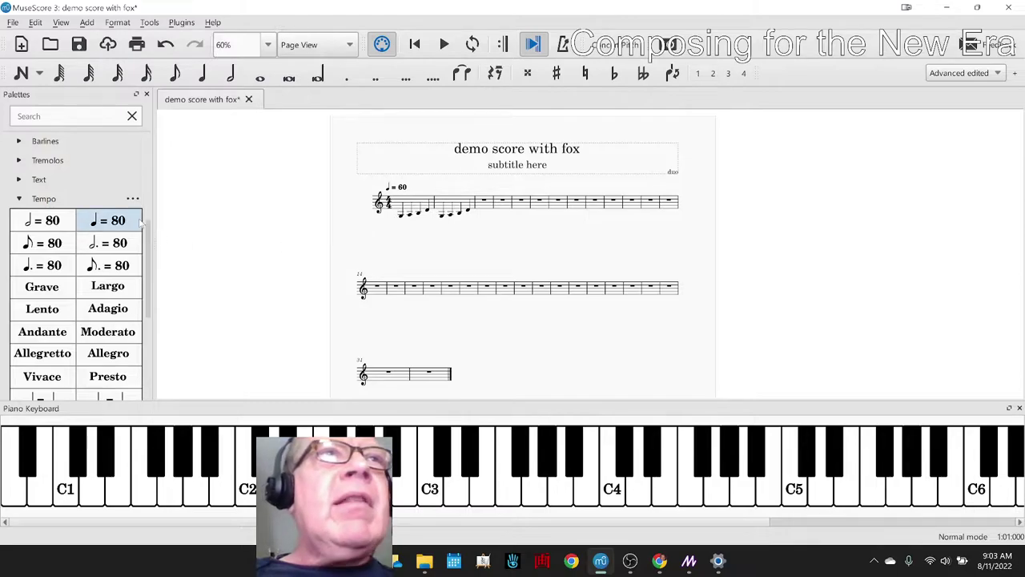
- Apply an mf dynamic to the first note from the Dynamics palette and play it back
{"action": "scroll", "coordinate": [62, 193], "scroll_direction": "down", "scroll_amount": 1}
{"action": "scroll", "coordinate": [62, 193], "scroll_direction": "down", "scroll_amount": 3}
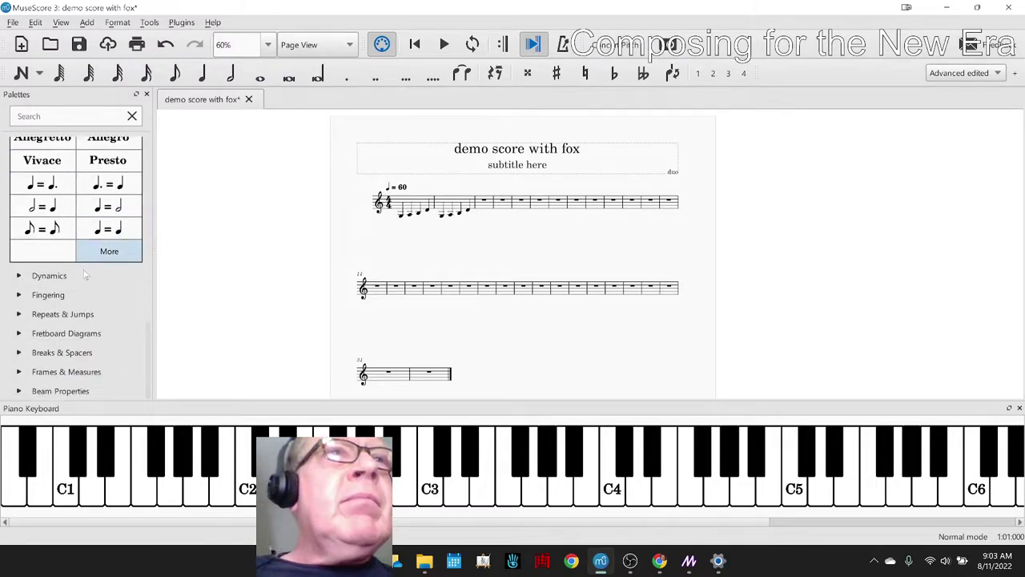
{"action": "left_click", "coordinate": [19, 277]}
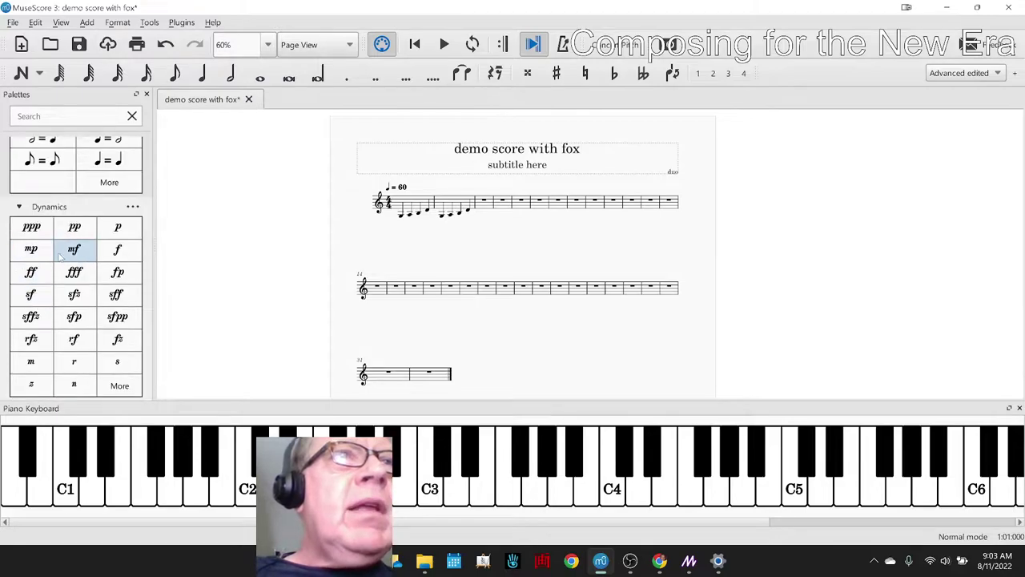
{"action": "left_click", "coordinate": [402, 216]}
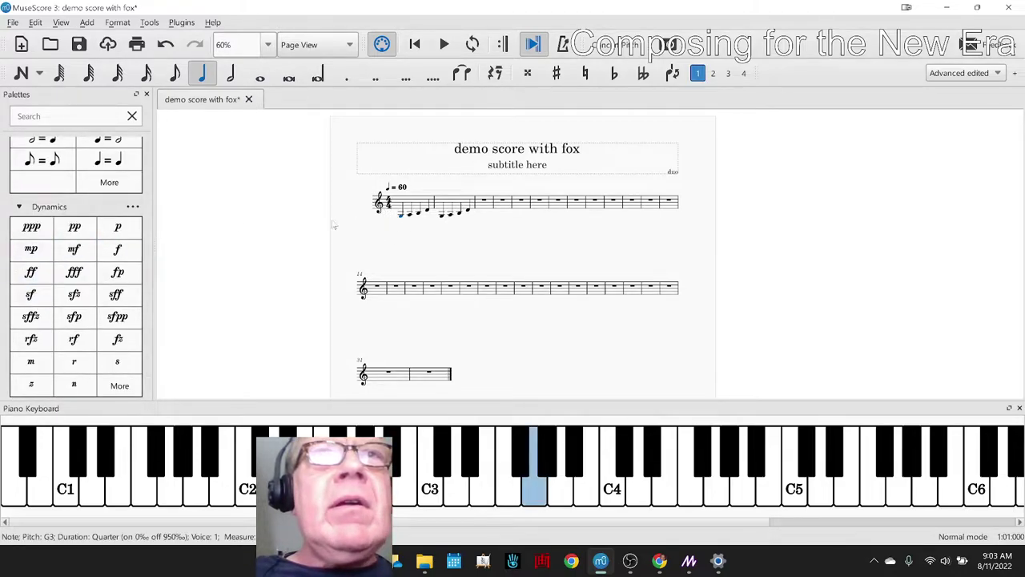
{"action": "left_click", "coordinate": [74, 250]}
{"action": "key", "text": "space"}
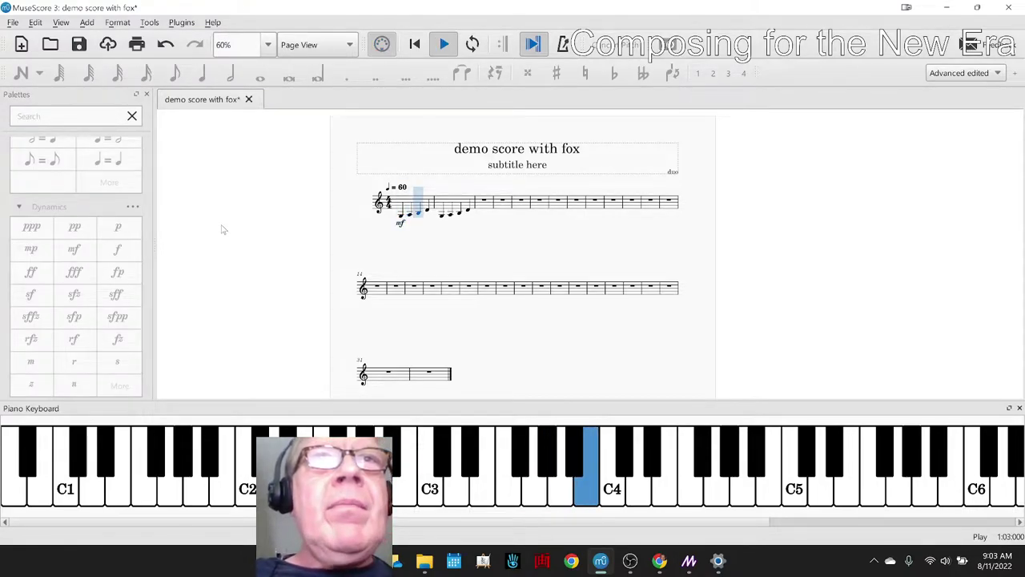
{"action": "key", "text": "space"}
- Replace the mf with a pp dynamic and play the score from the first note
{"action": "left_click", "coordinate": [401, 225]}
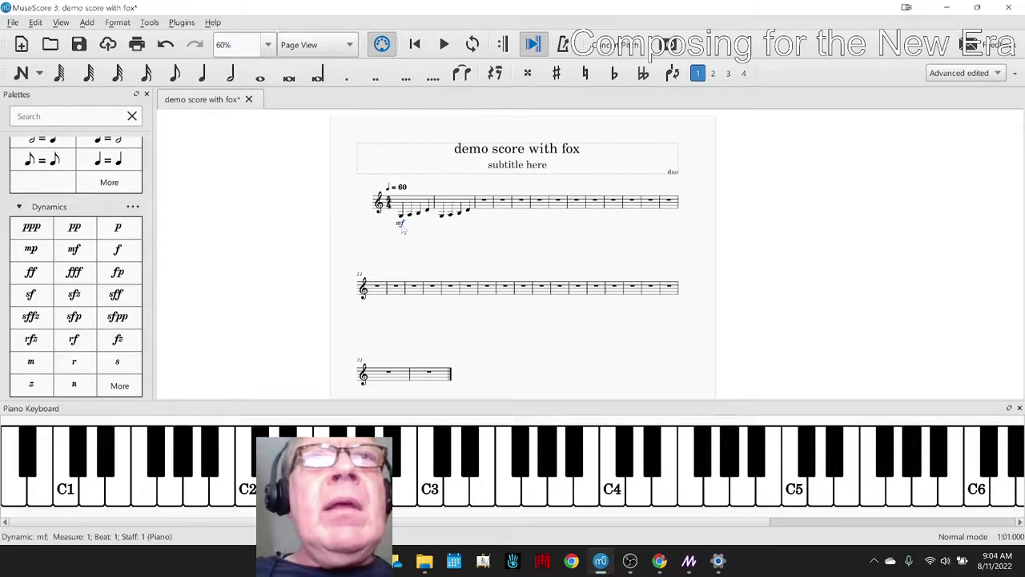
{"action": "key", "text": "Delete"}
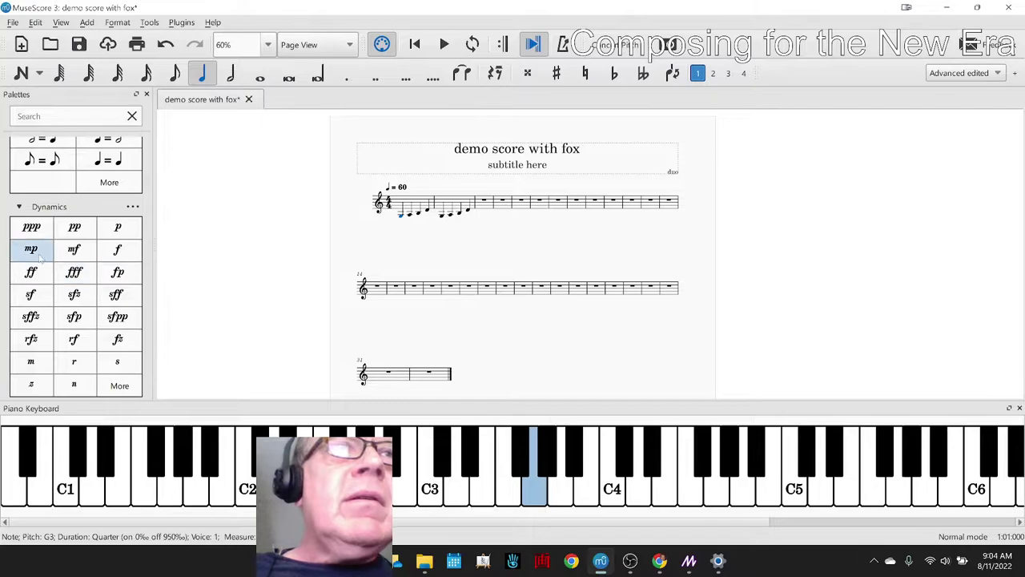
{"action": "left_click", "coordinate": [75, 227]}
{"action": "left_click", "coordinate": [223, 248]}
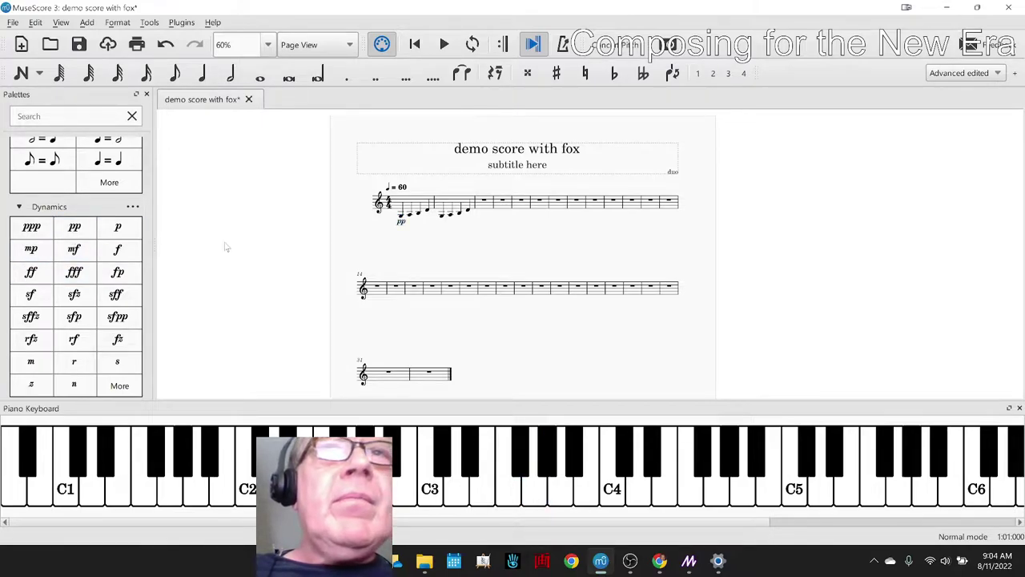
{"action": "key", "text": "ctrl+Home"}
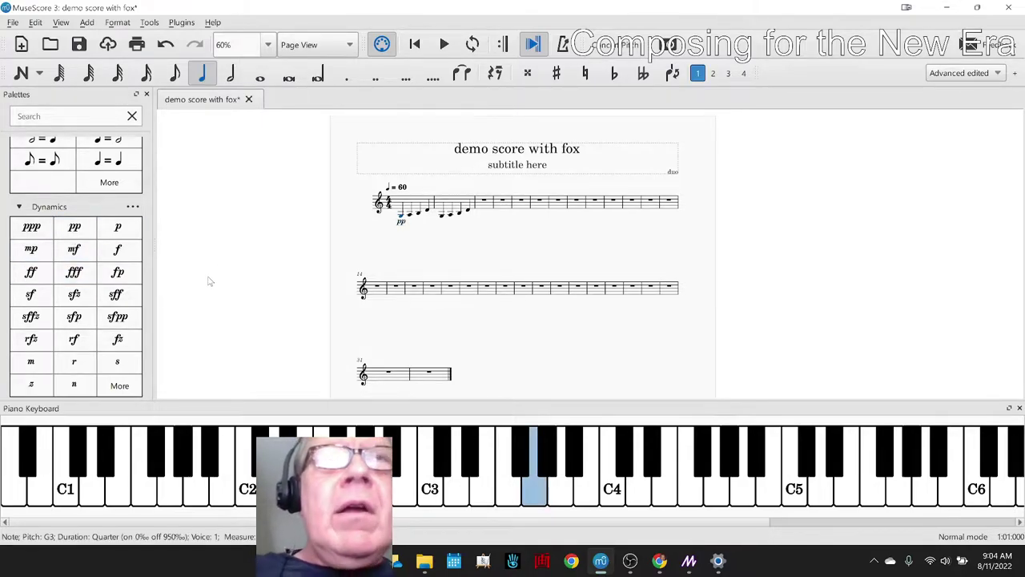
{"action": "left_click", "coordinate": [203, 279]}
{"action": "key", "text": "space"}
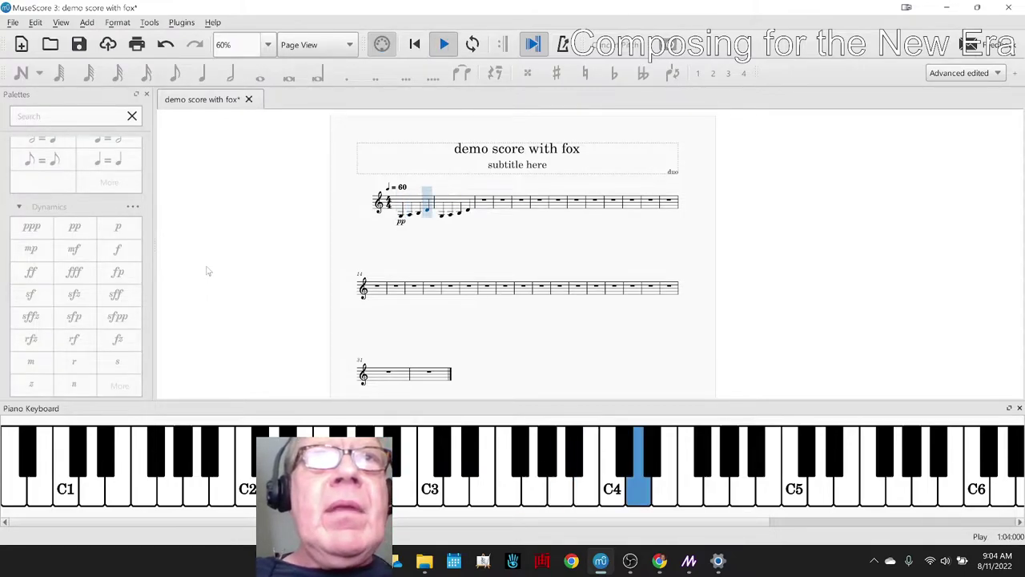
{"action": "key", "text": "space"}
- Delete the pp to restore the mf marking, and save the score
{"action": "left_click", "coordinate": [400, 223]}
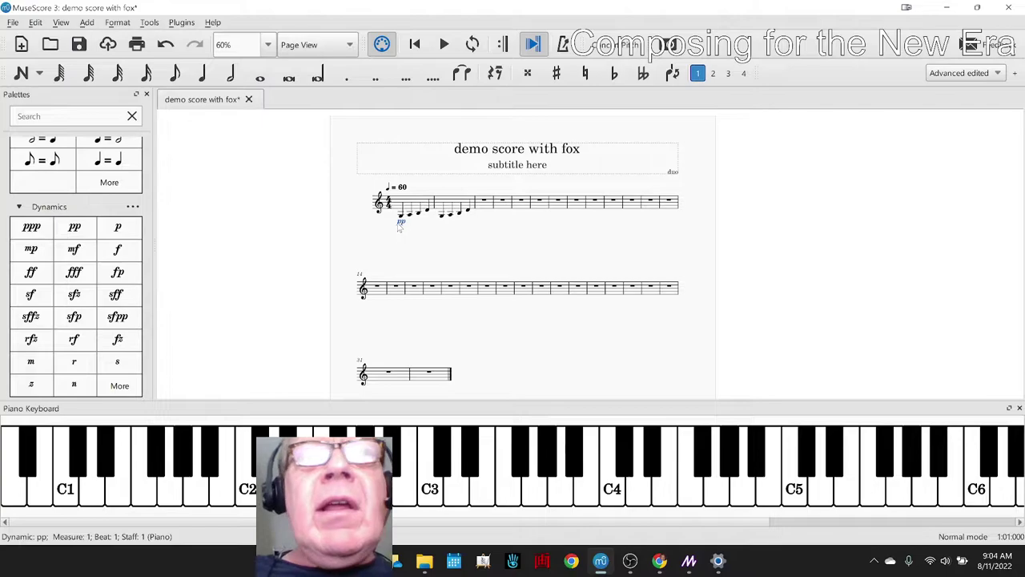
{"action": "key", "text": "Delete"}
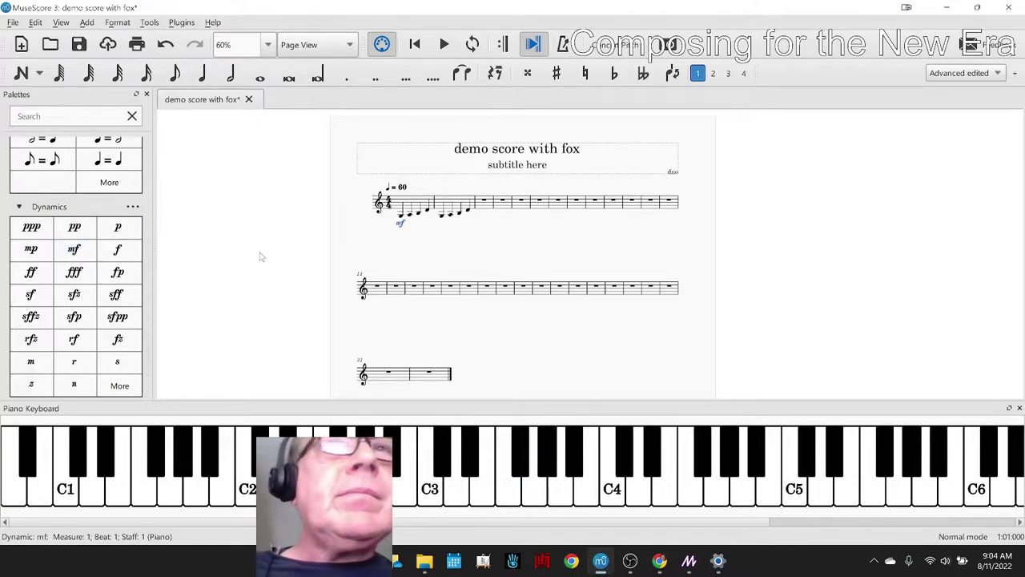
{"action": "left_click", "coordinate": [259, 256]}
{"action": "key", "text": "ctrl+s"}
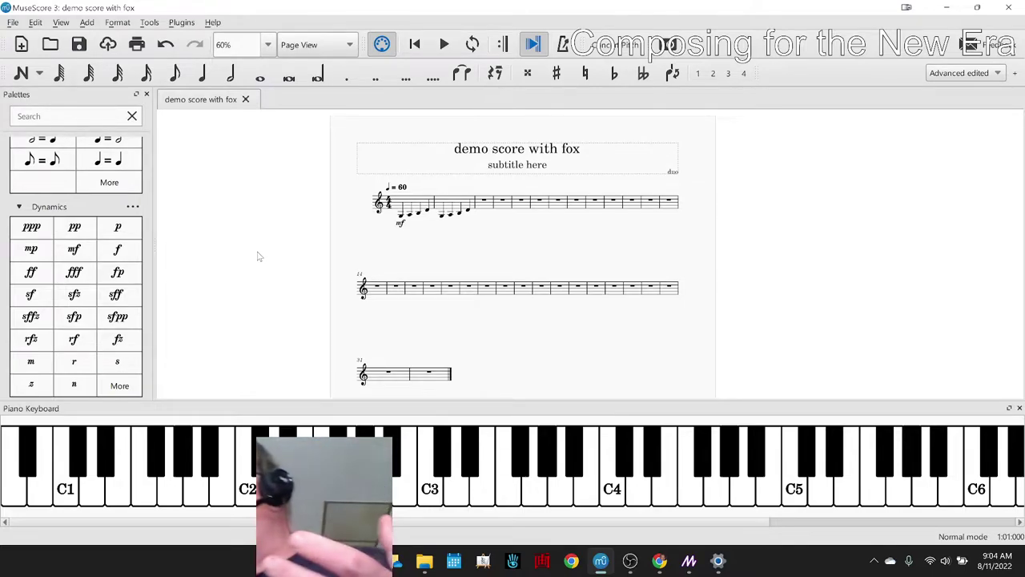
{"action": "left_click", "coordinate": [36, 22]}
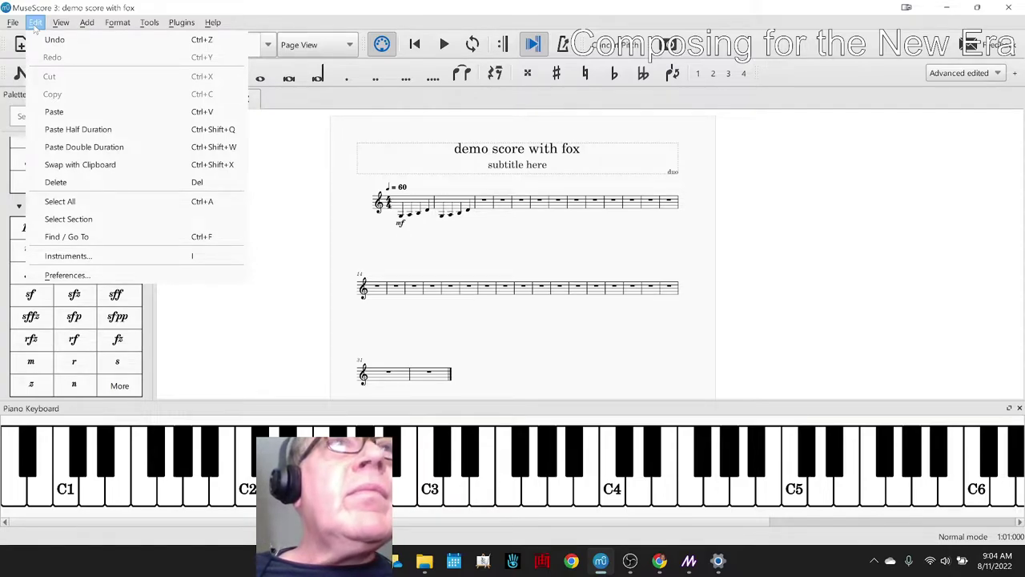
- Add a second Piano instrument with its bass staff removed, leaving one treble staff
{"action": "left_click", "coordinate": [46, 256]}
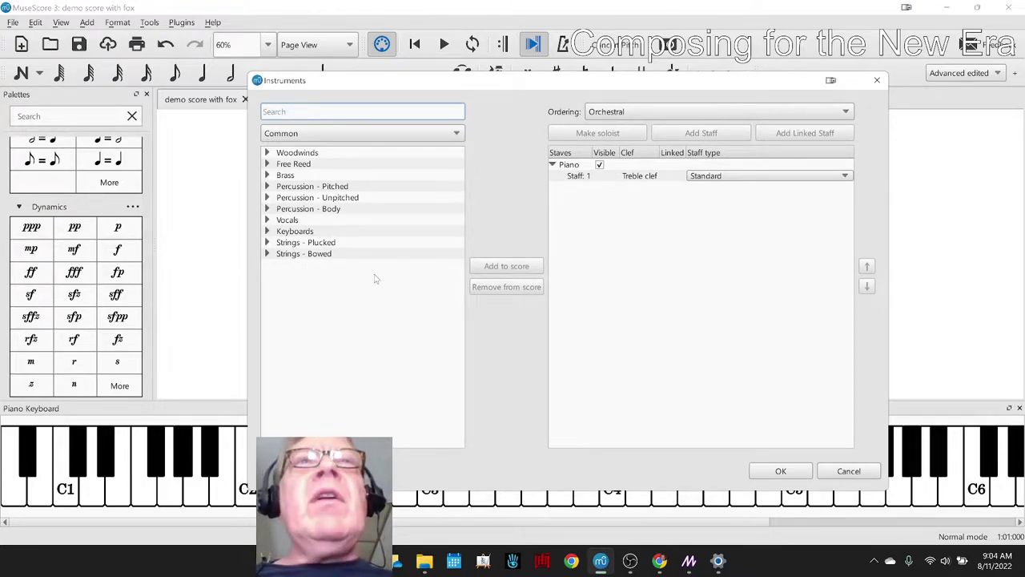
{"action": "left_click", "coordinate": [268, 232]}
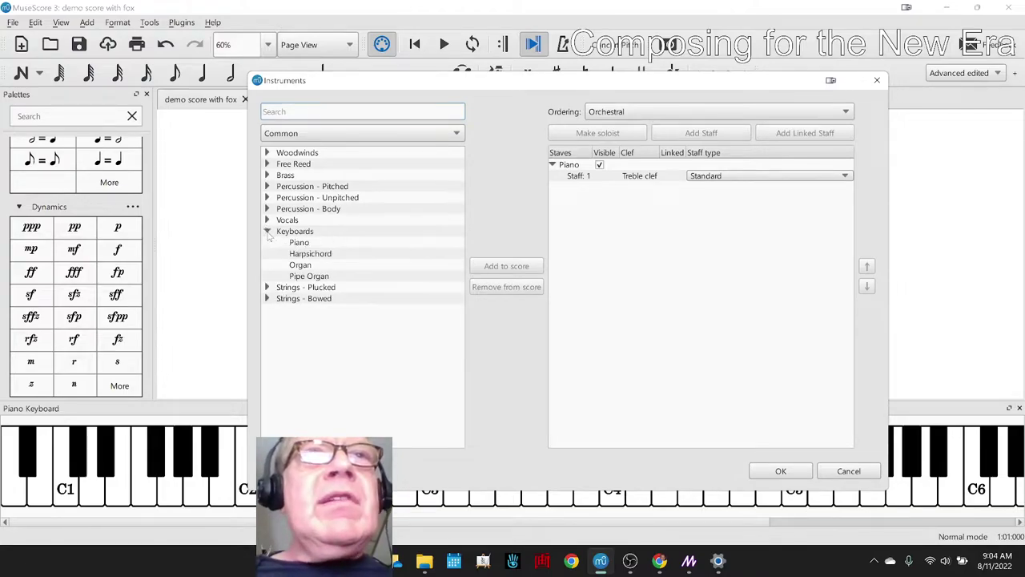
{"action": "left_click", "coordinate": [294, 244]}
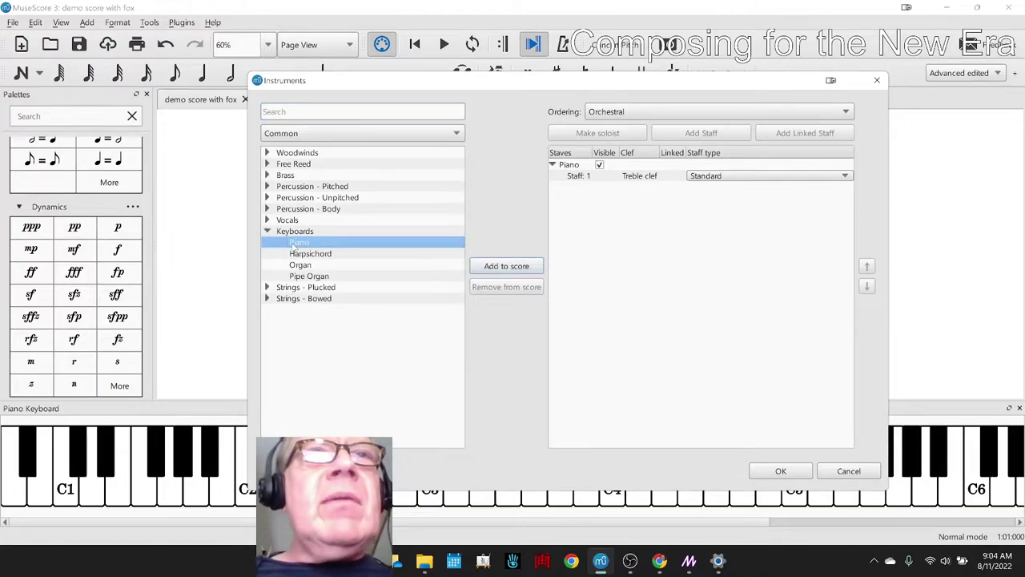
{"action": "left_click", "coordinate": [507, 267]}
{"action": "left_click", "coordinate": [579, 210]}
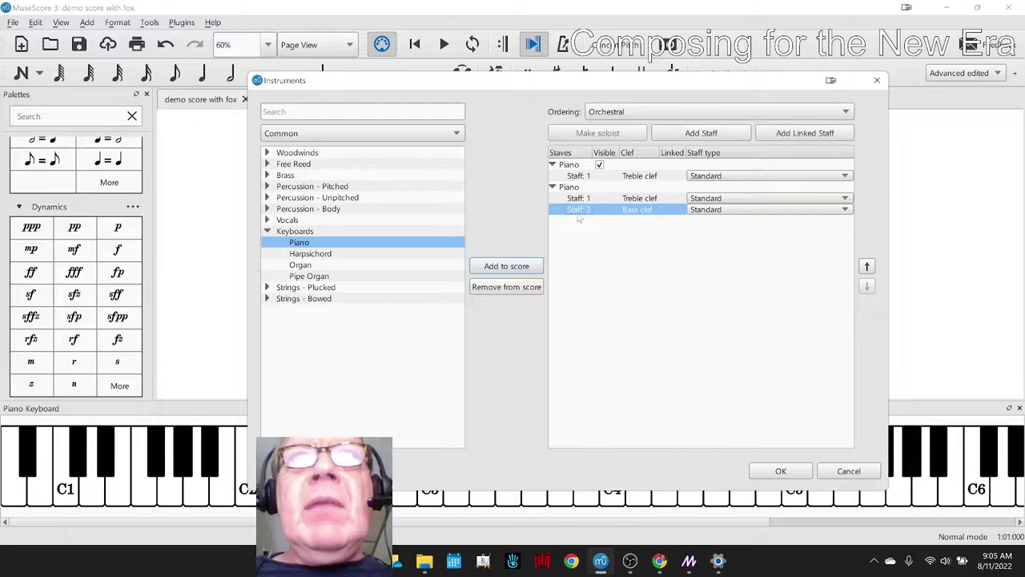
{"action": "left_click", "coordinate": [506, 287]}
{"action": "left_click", "coordinate": [782, 471]}
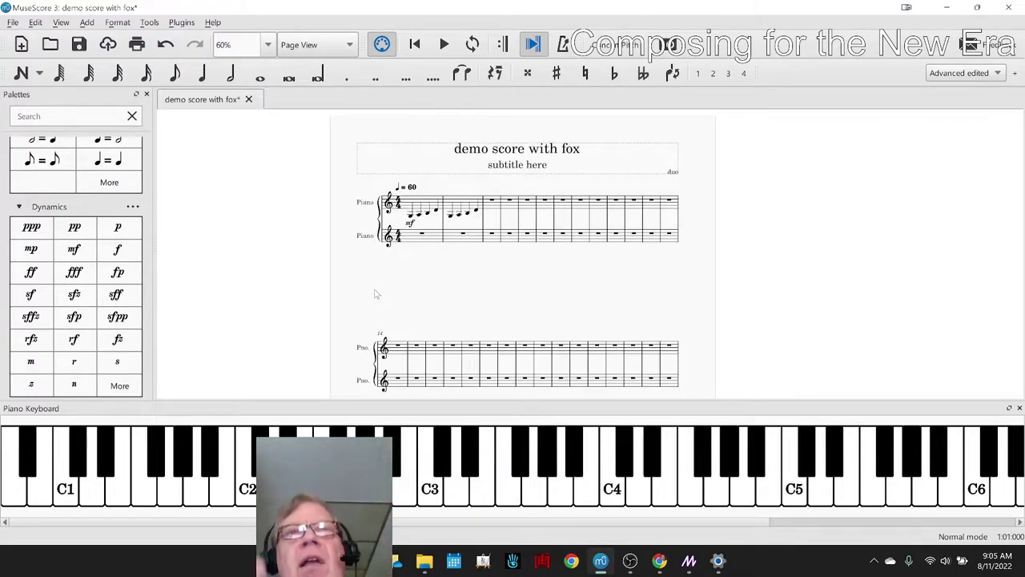
- Copy measures 1–2 into both staves at measure 14, then snap MuseScore to the right half
{"action": "left_click", "coordinate": [411, 215]}
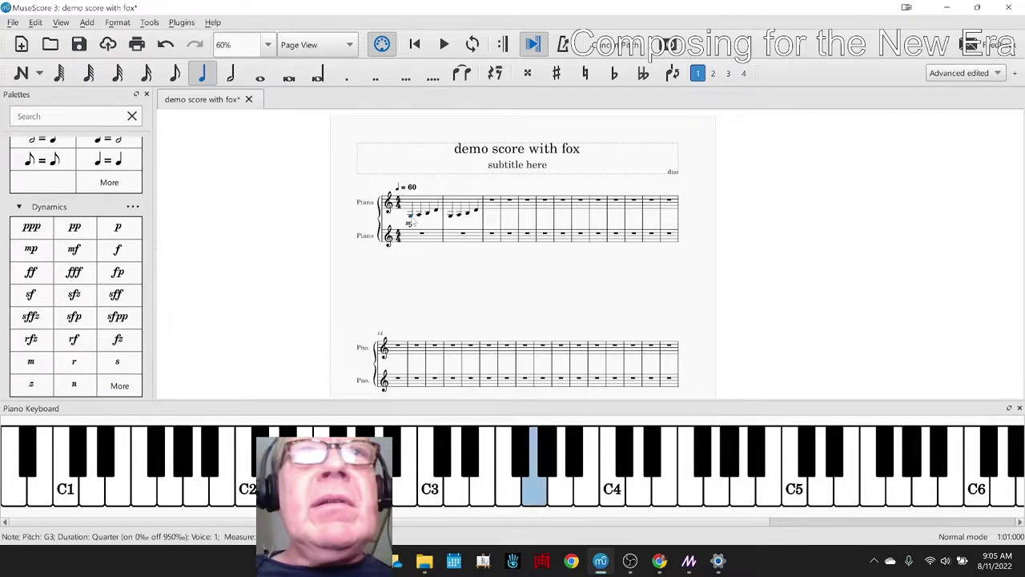
{"action": "left_click", "coordinate": [478, 216], "text": "shift"}
{"action": "key", "text": "ctrl+c"}
{"action": "scroll", "coordinate": [433, 265], "scroll_direction": "down", "scroll_amount": 1}
{"action": "left_click", "coordinate": [403, 293]}
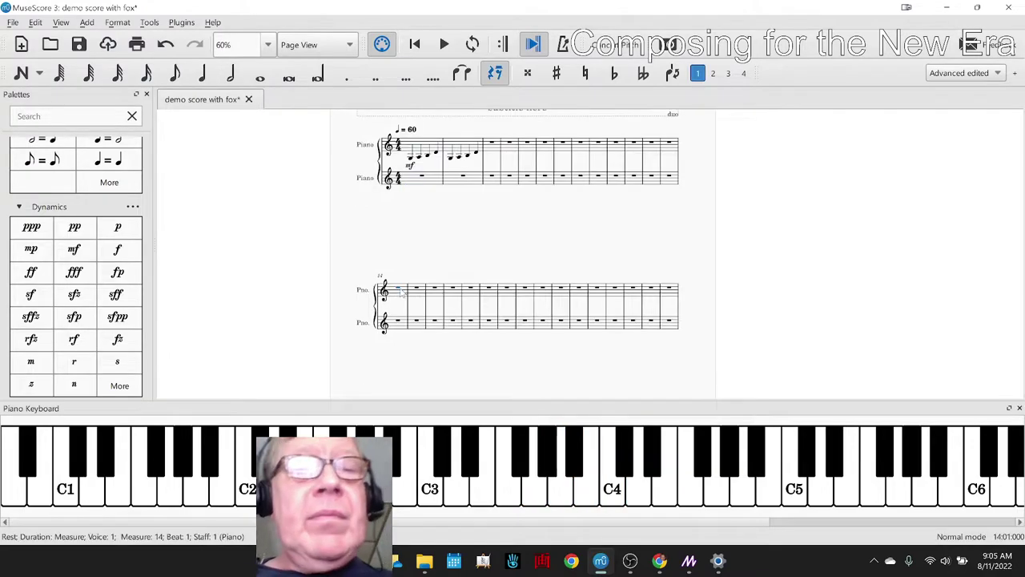
{"action": "key", "text": "ctrl+v"}
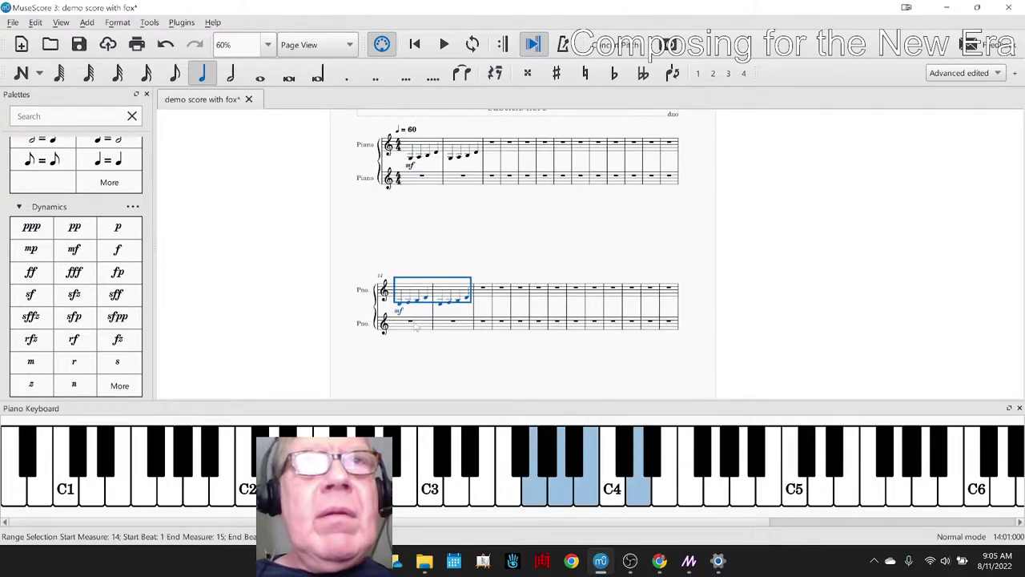
{"action": "left_click", "coordinate": [411, 323]}
{"action": "key", "text": "ctrl+v"}
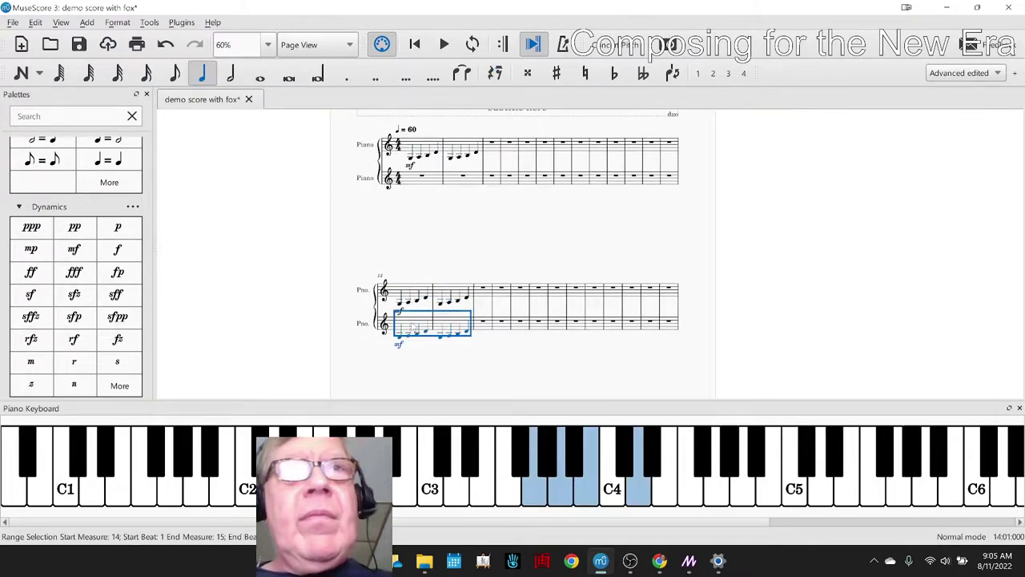
{"action": "left_click", "coordinate": [280, 247]}
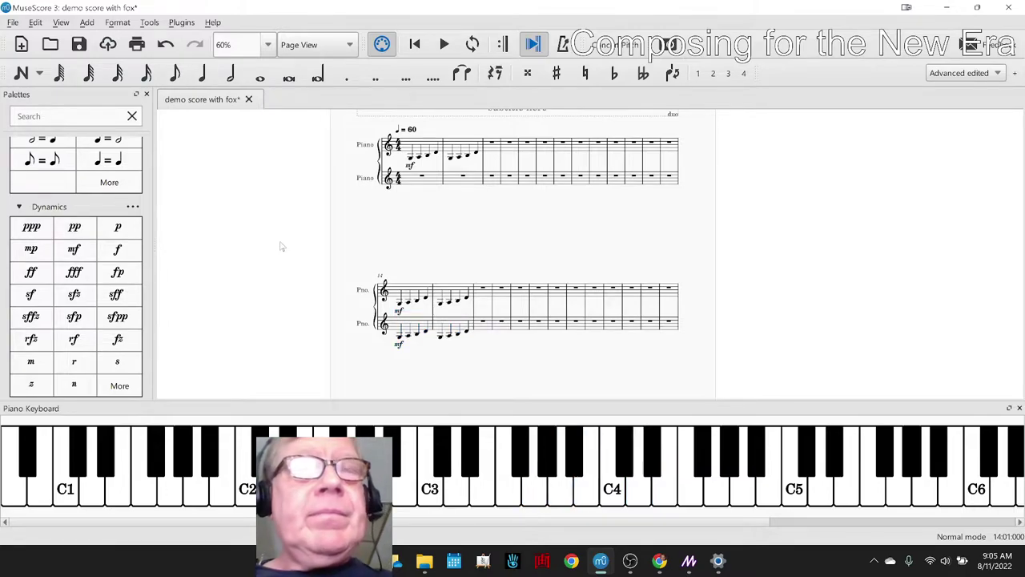
{"action": "key", "text": "super+Right"}
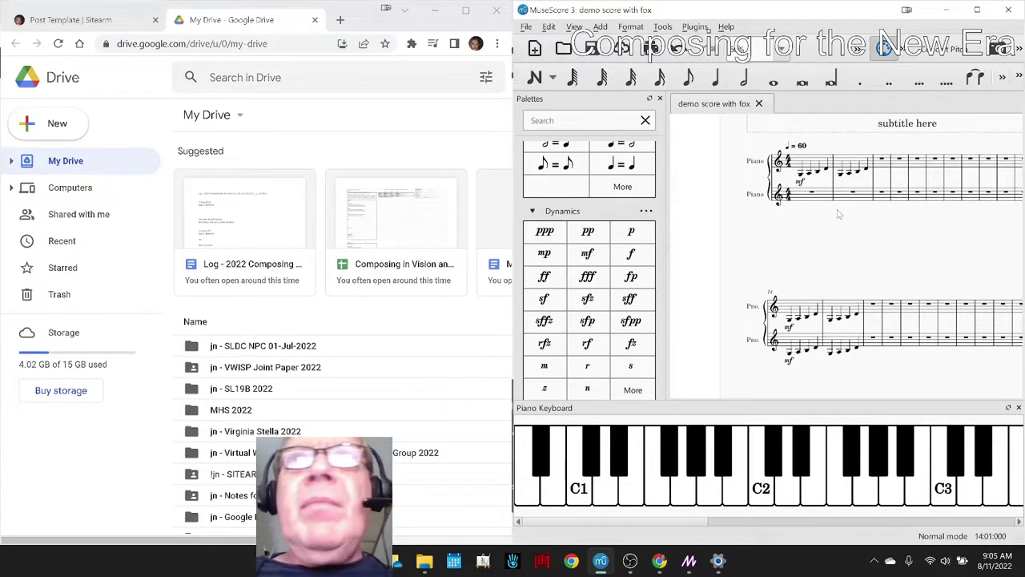
- Add the lyric G under the first upper-staff note of measure 14
{"action": "left_click", "coordinate": [799, 171]}
{"action": "left_click", "coordinate": [792, 316]}
{"action": "key", "text": "ctrl+l"}
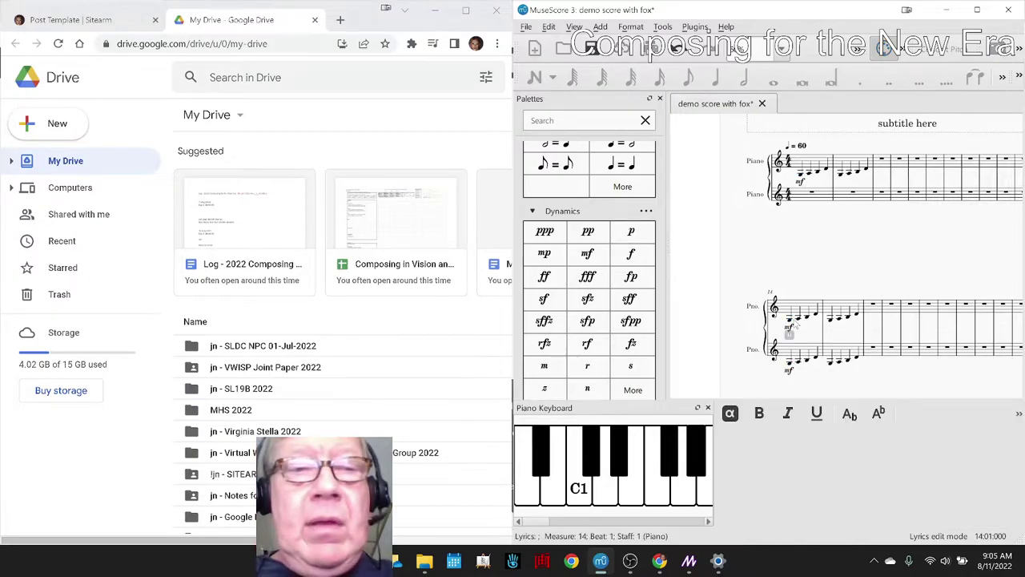
{"action": "type", "text": "G A B D G A B D"}
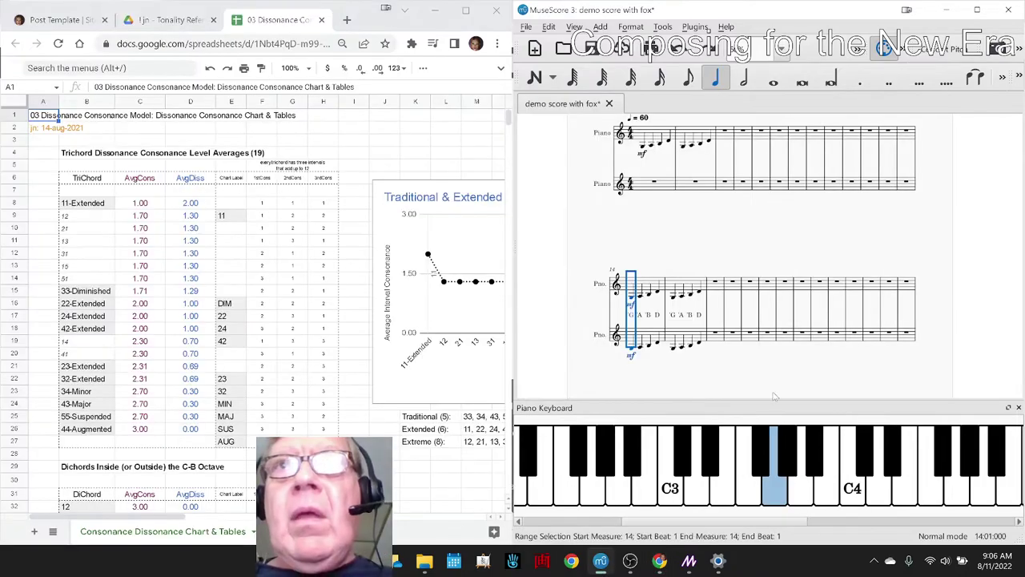
{"action": "scroll", "coordinate": [633, 323], "scroll_direction": "down", "scroll_amount": 1}
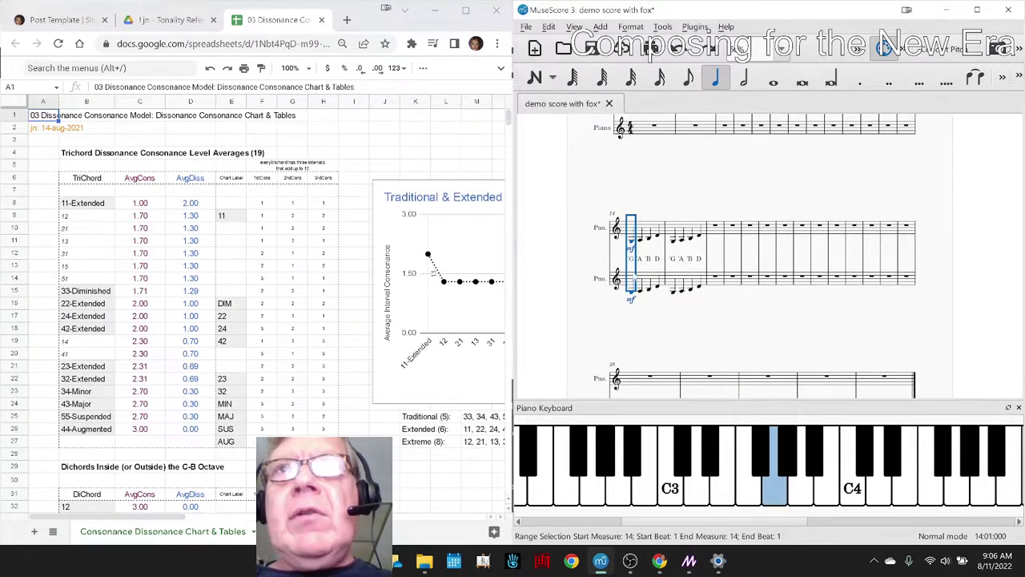
- Sound the selected pitch repeatedly on the piano keyboard, then clear the measure 14 selection
{"action": "left_click", "coordinate": [775, 492]}
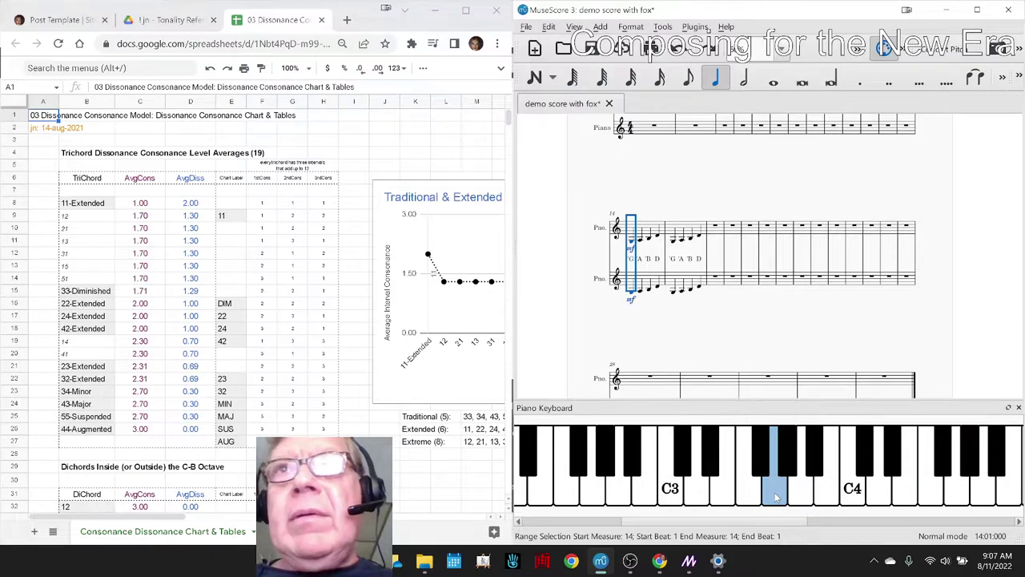
{"action": "left_click", "coordinate": [776, 492]}
{"action": "left_click", "coordinate": [776, 493]}
{"action": "left_click", "coordinate": [775, 493]}
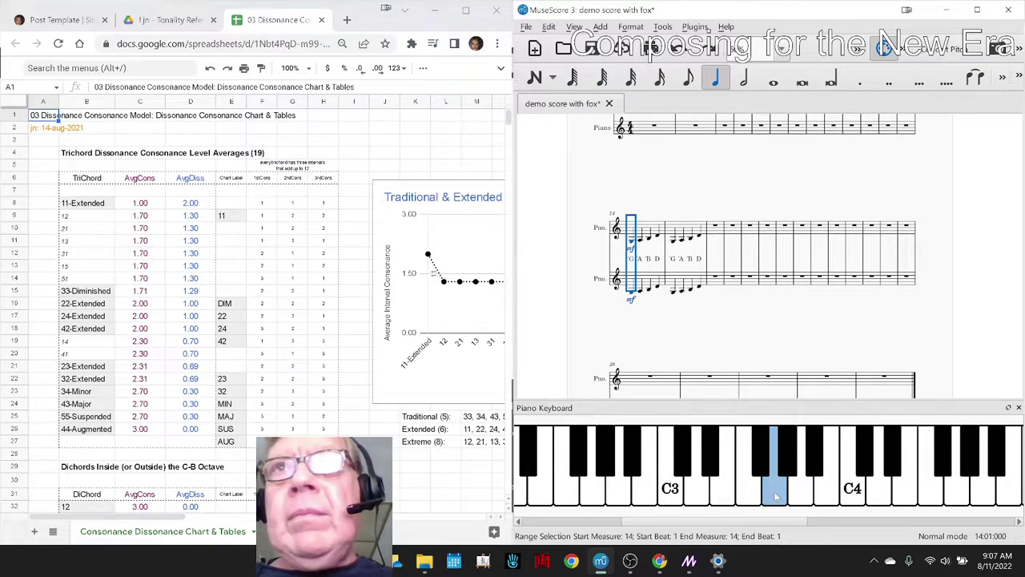
{"action": "left_click", "coordinate": [776, 493]}
{"action": "left_click", "coordinate": [692, 338]}
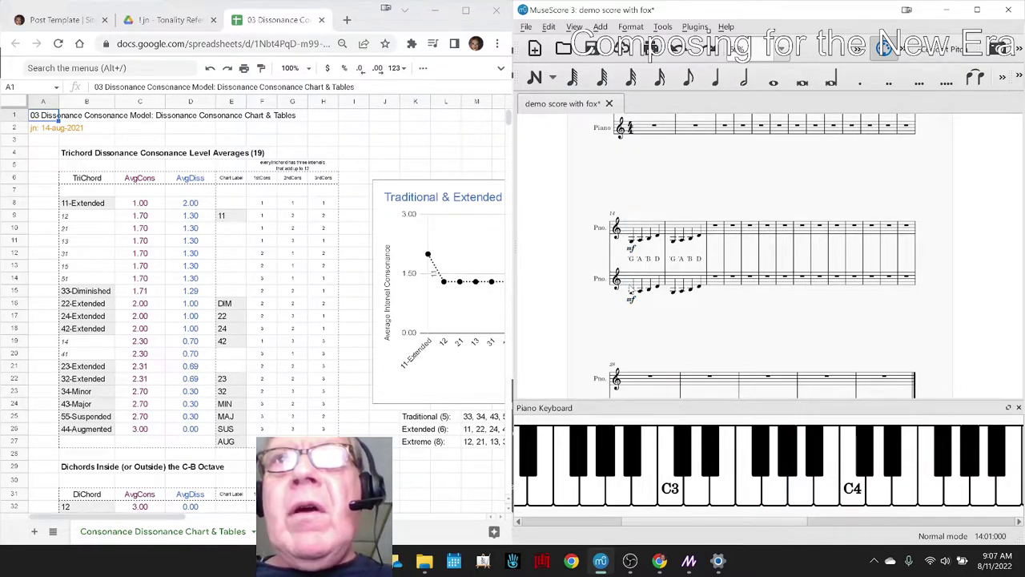
- Raise each lower-staff note of measure 14 by a semitone, starting G3 to G#3
{"action": "left_click", "coordinate": [631, 293]}
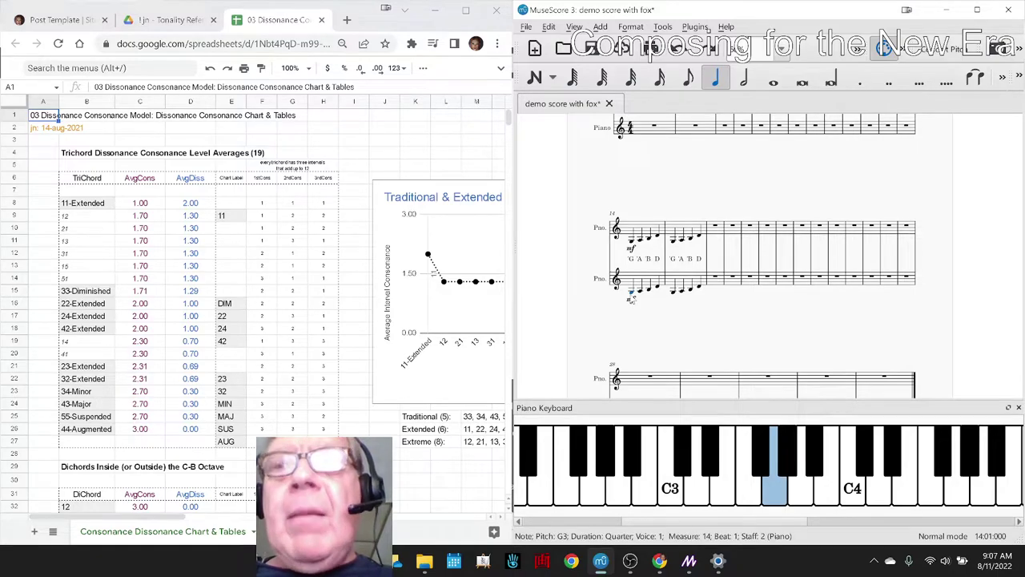
{"action": "key", "text": "Up"}
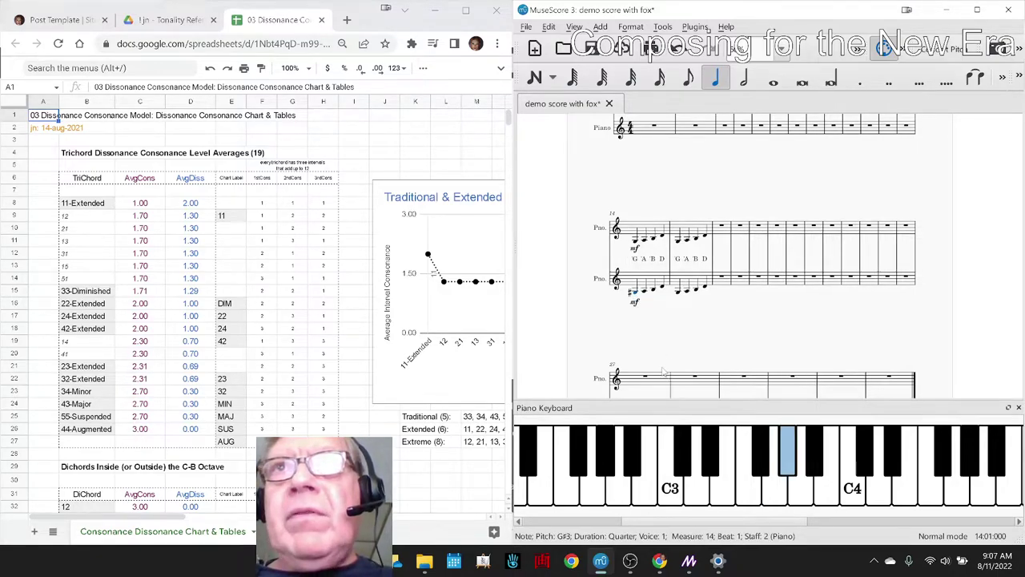
{"action": "left_click", "coordinate": [646, 290]}
{"action": "key", "text": "Up"}
{"action": "left_click", "coordinate": [657, 288]}
{"action": "key", "text": "Up"}
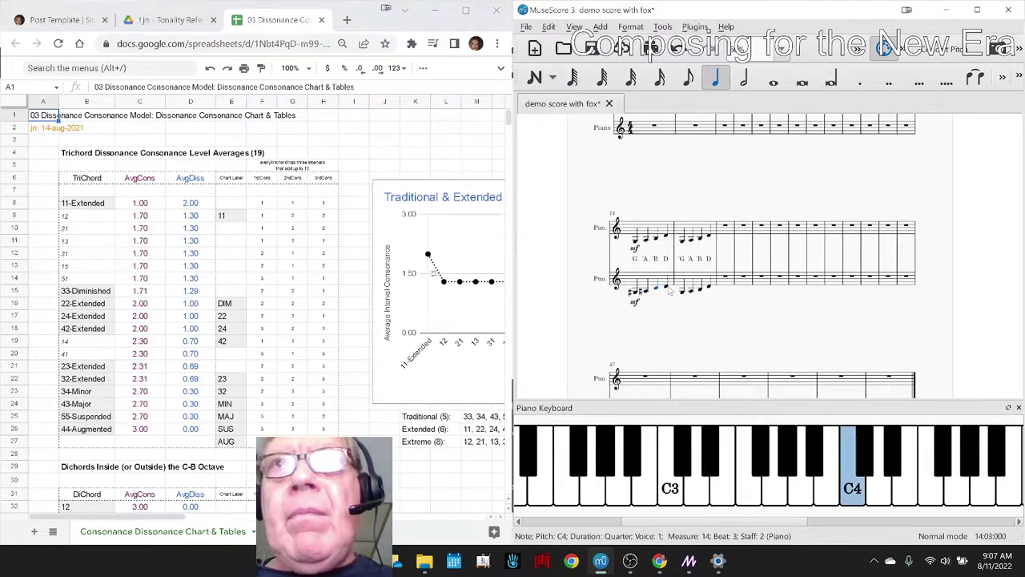
{"action": "key", "text": "Up"}
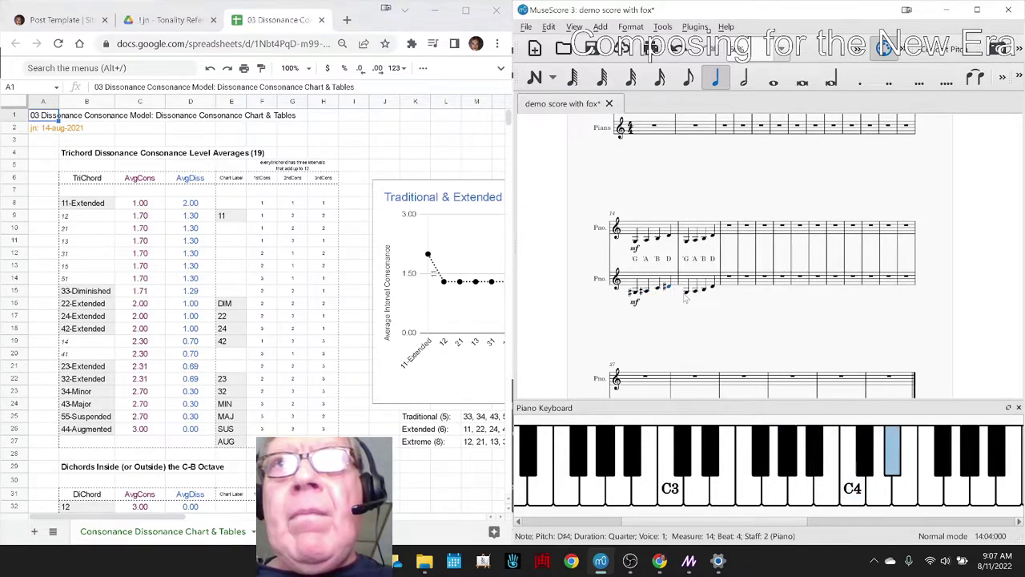
- Raise the measure 15 lower-staff notes a semitone (G#3, A#3, C4, D#4), then sound F3 and F#3
{"action": "left_click", "coordinate": [687, 292]}
{"action": "key", "text": "Up"}
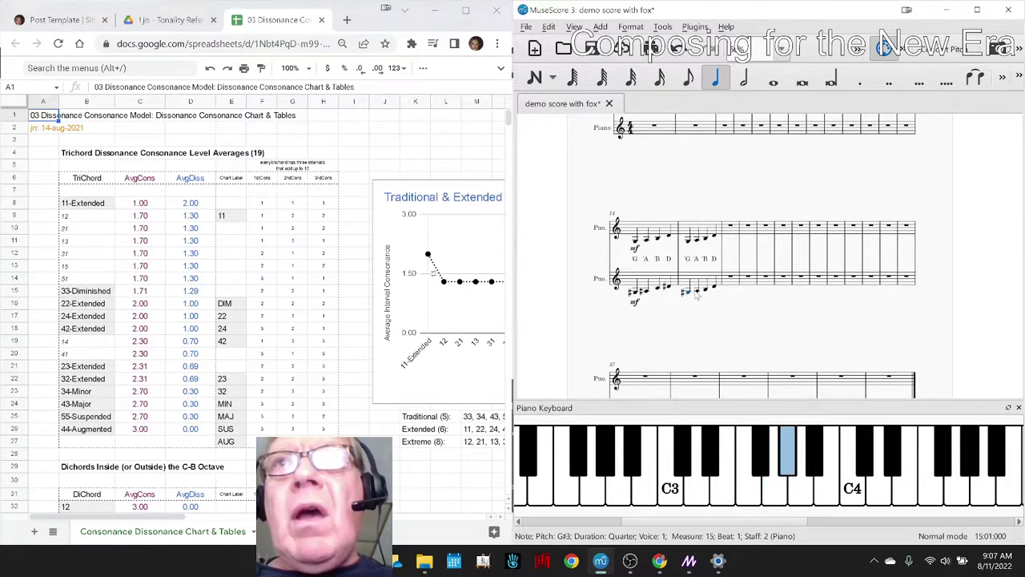
{"action": "left_click", "coordinate": [697, 292]}
{"action": "key", "text": "Up"}
{"action": "left_click", "coordinate": [710, 291]}
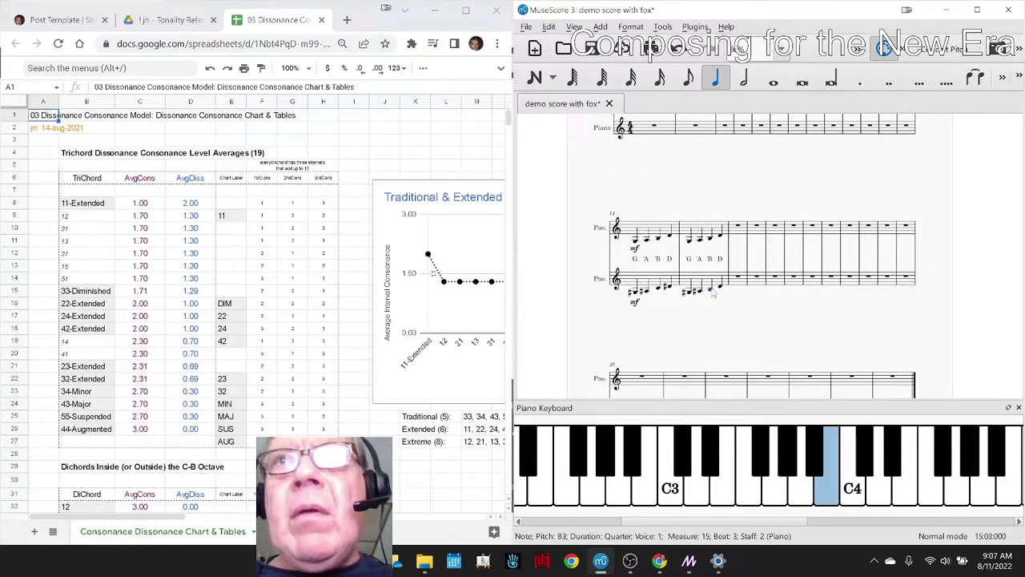
{"action": "key", "text": "Up"}
{"action": "left_click", "coordinate": [720, 290]}
{"action": "key", "text": "Up"}
{"action": "key", "text": "Escape"}
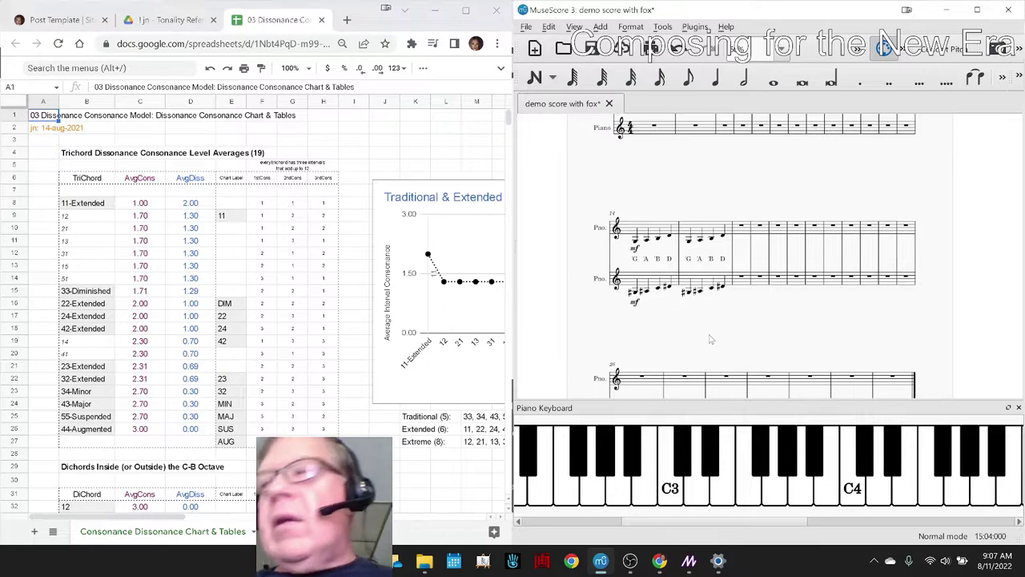
{"action": "left_click", "coordinate": [752, 493]}
{"action": "left_click", "coordinate": [760, 469]}
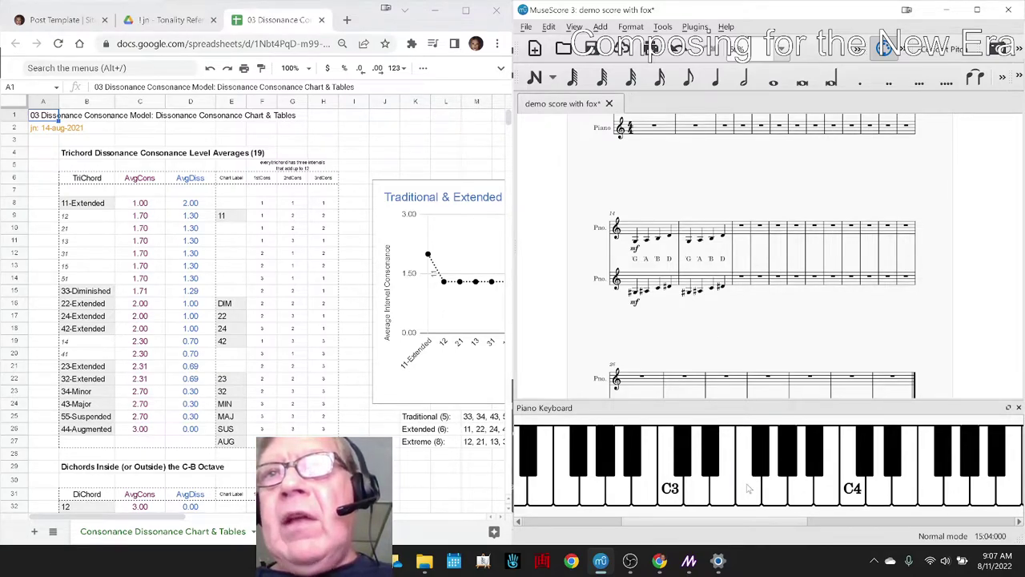
- Play the score from lower-staff measure 14, then scroll the spreadsheet down to the Consonance Model Tables
{"action": "key", "text": "shift+Right"}
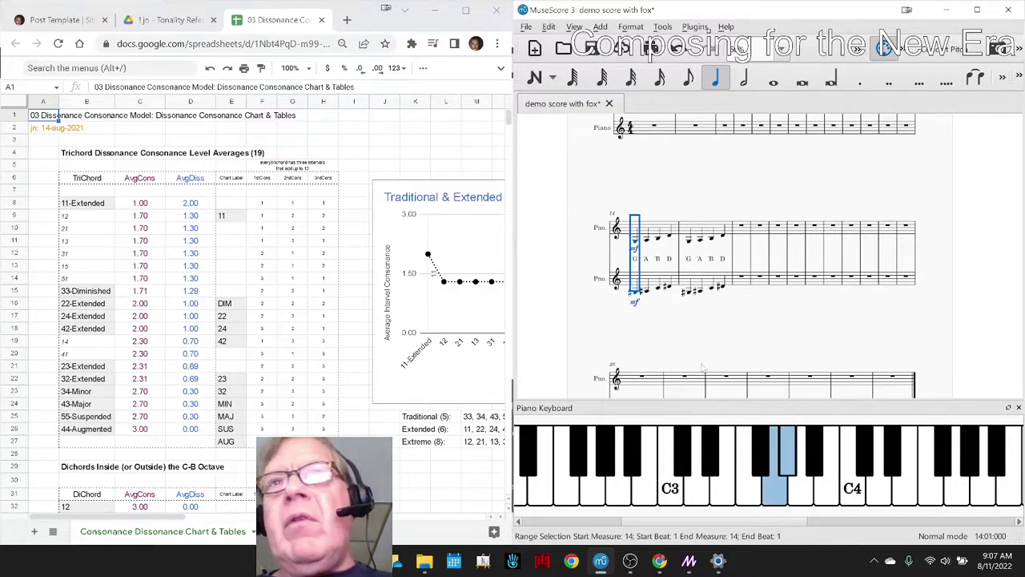
{"action": "left_click", "coordinate": [655, 314]}
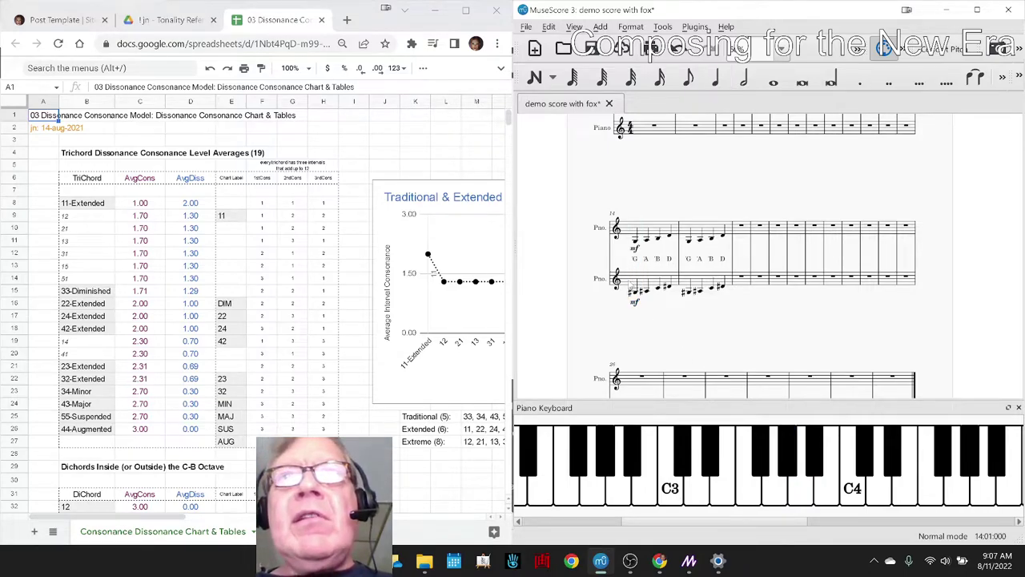
{"action": "left_click", "coordinate": [629, 288]}
{"action": "key", "text": "space"}
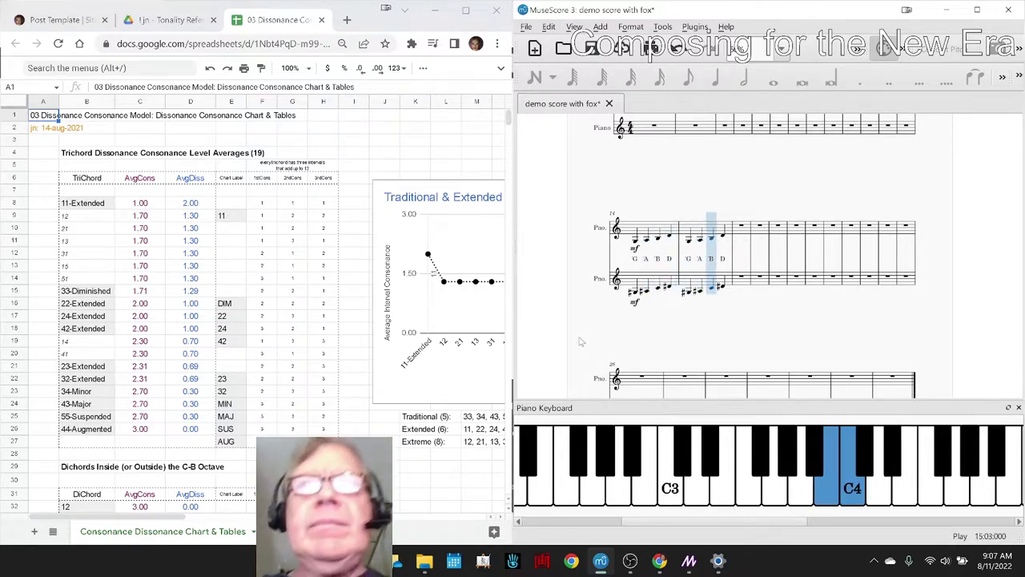
{"action": "key", "text": "space"}
{"action": "left_click", "coordinate": [173, 231]}
{"action": "scroll", "coordinate": [173, 231], "scroll_direction": "down", "scroll_amount": 10}
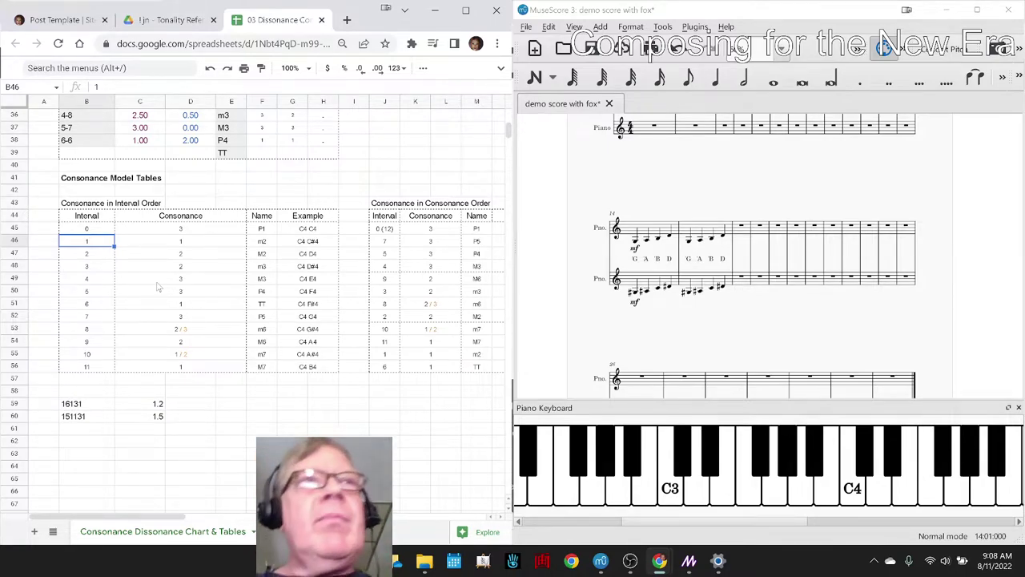
- Pick the interval 0 row in the spreadsheet, then play measure 14 from the upper staff
{"action": "left_click", "coordinate": [86, 229]}
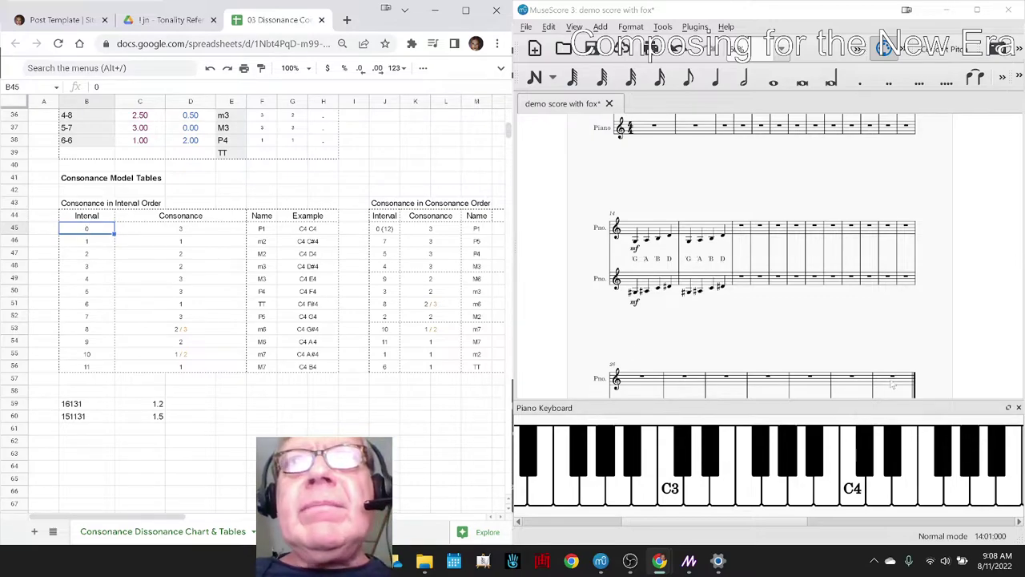
{"action": "left_click", "coordinate": [697, 289]}
{"action": "left_click", "coordinate": [631, 240]}
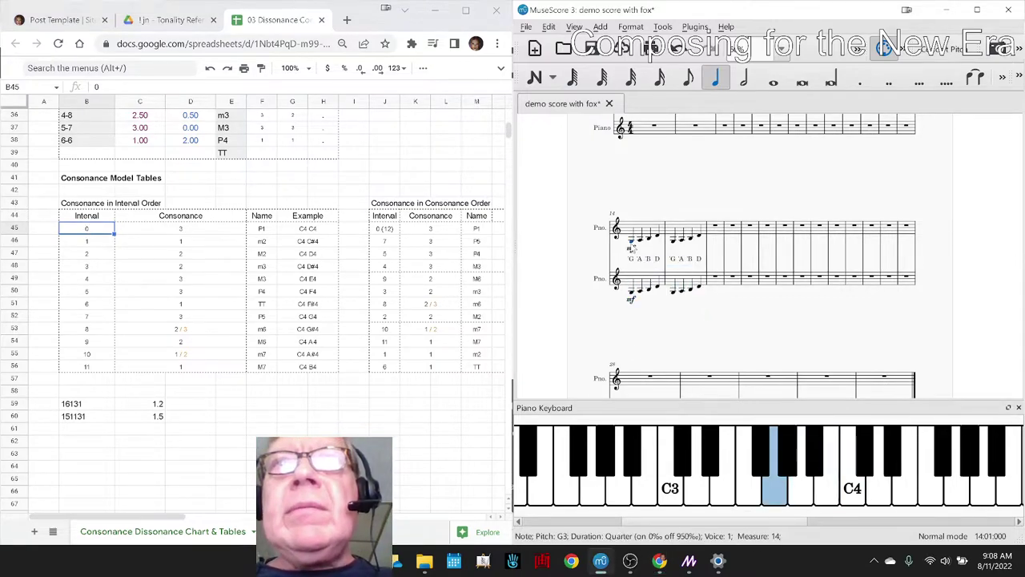
{"action": "key", "text": "space"}
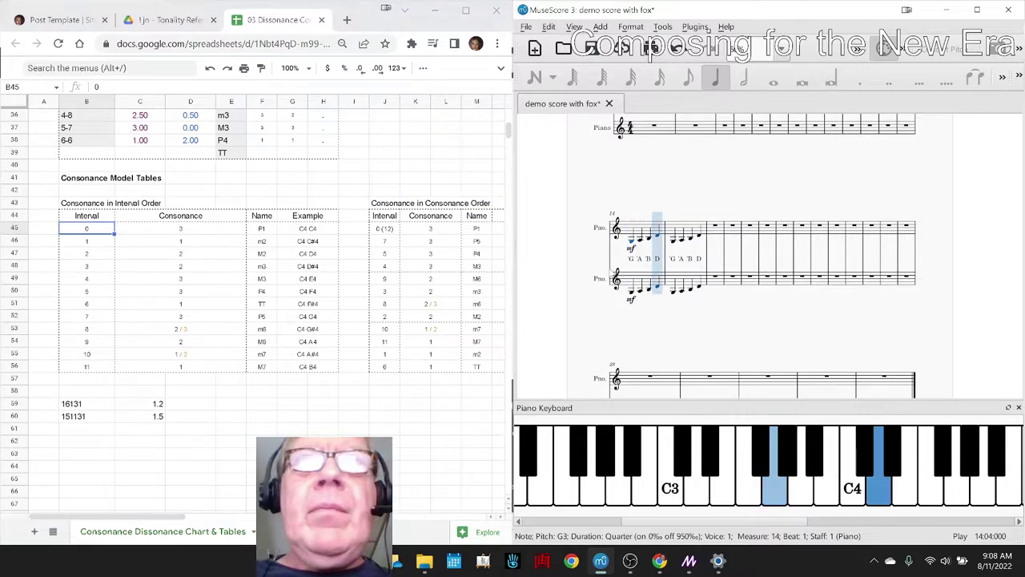
{"action": "key", "text": "space"}
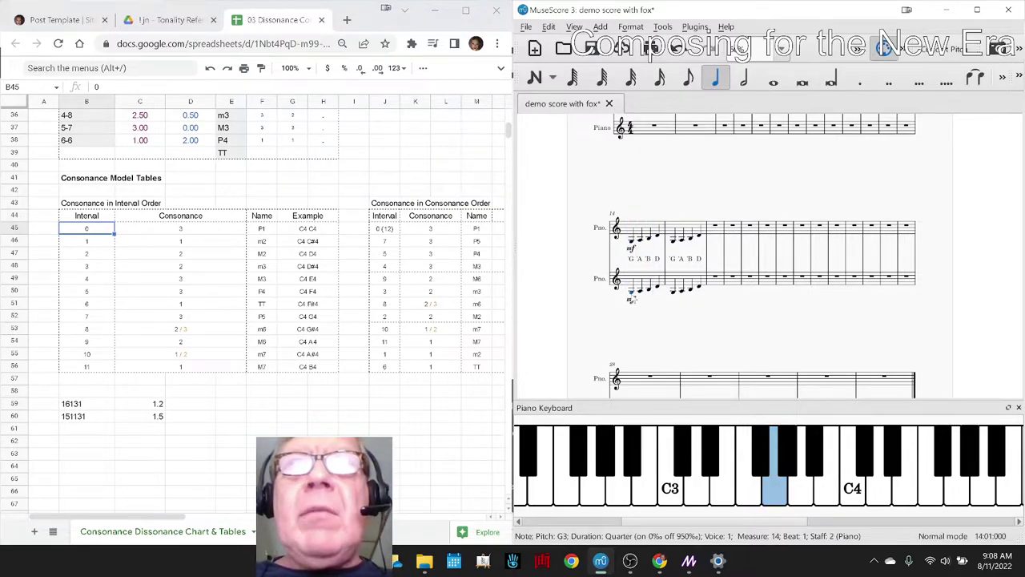
- Raise the lower-staff notes of measures 14–15 an octave and play the passage
{"action": "left_click", "coordinate": [632, 292]}
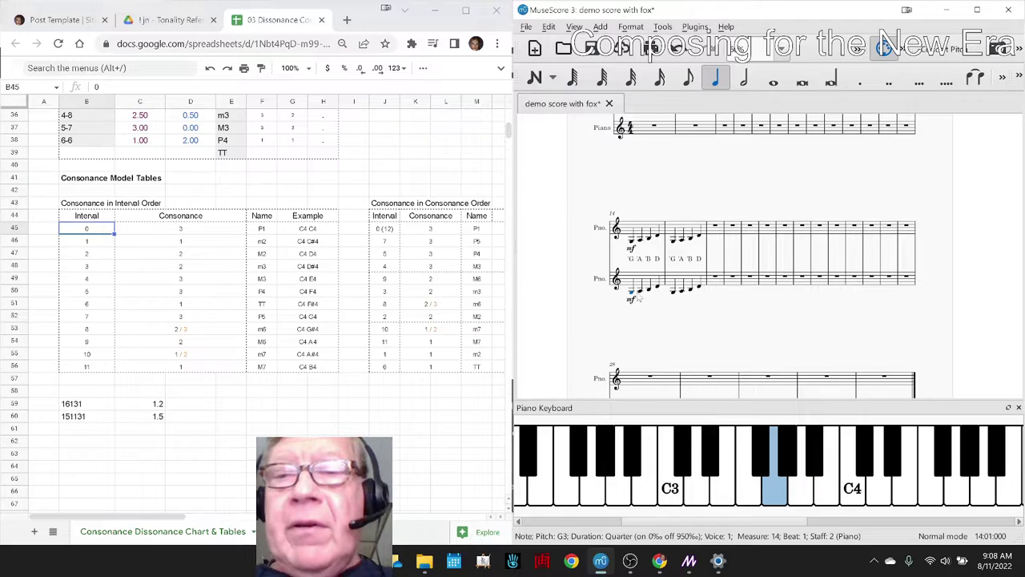
{"action": "left_click", "coordinate": [698, 290], "text": "shift"}
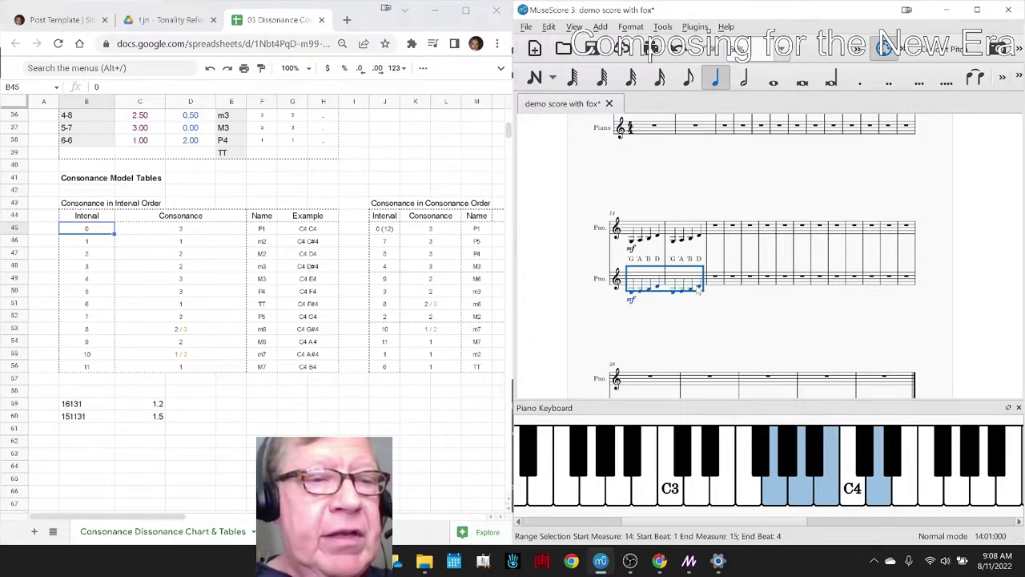
{"action": "key", "text": "ctrl+Up"}
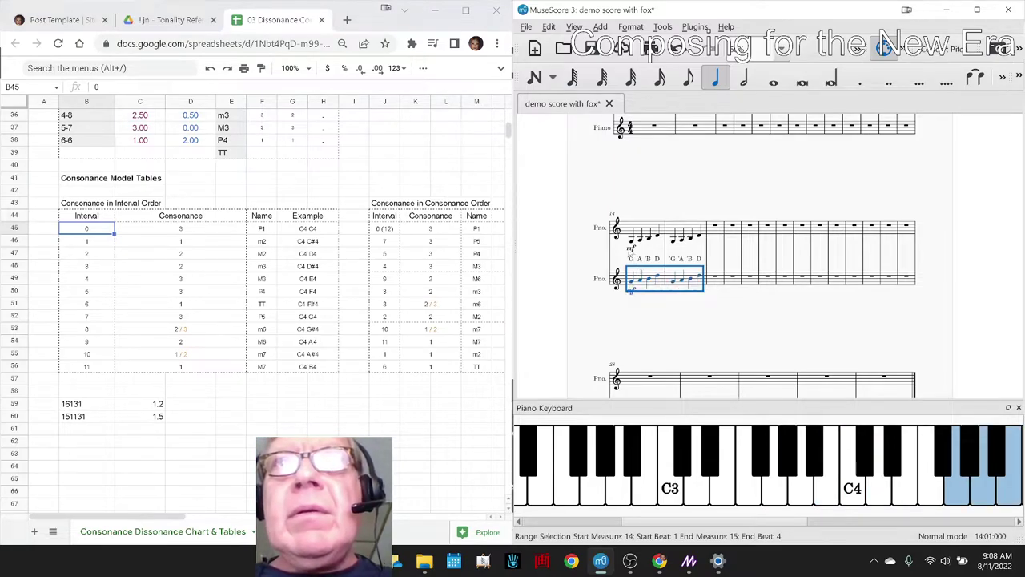
{"action": "key", "text": "space"}
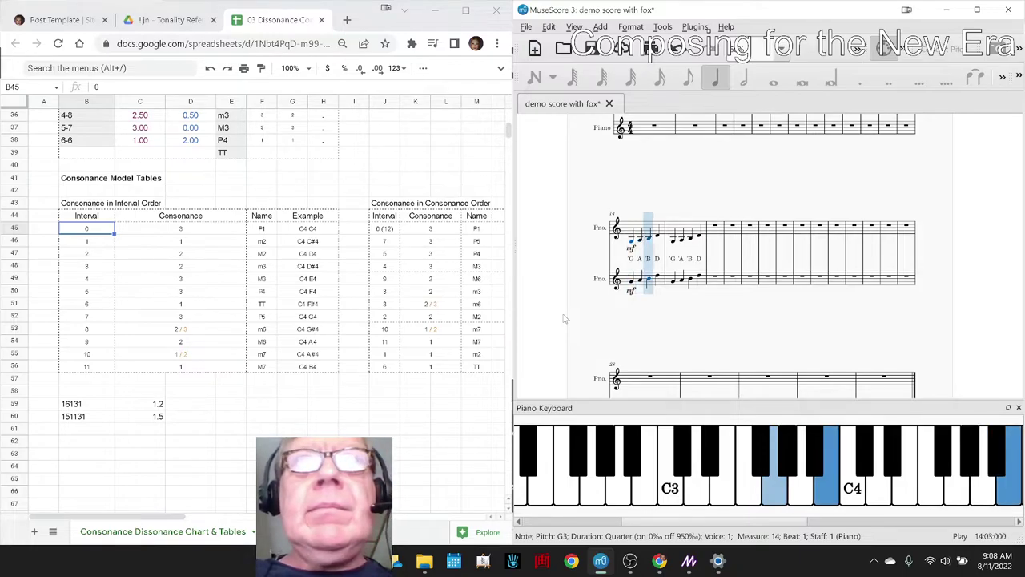
{"action": "key", "text": "space"}
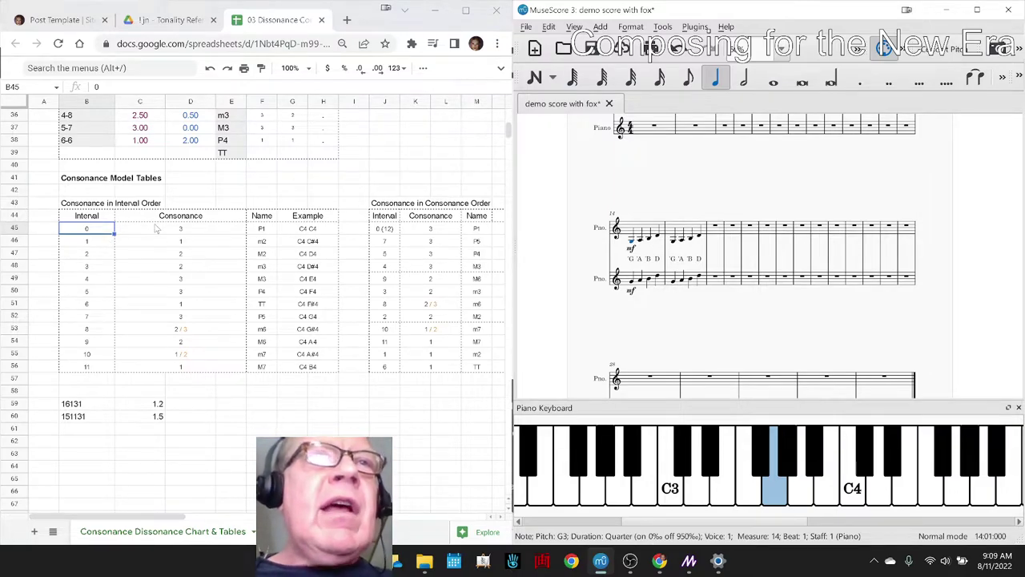
- Raise lower-staff measures 14–15 a further semitone, starting on G#3, and play the passage again
{"action": "key", "text": "Down"}
{"action": "left_click_drag", "start_coordinate": [629, 276], "coordinate": [706, 294]}
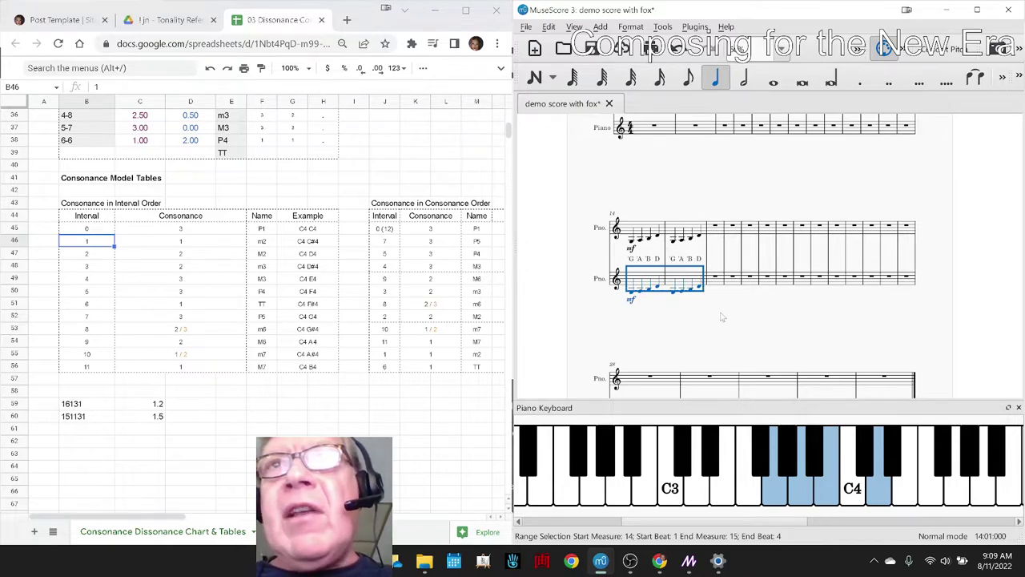
{"action": "key", "text": "Up"}
{"action": "key", "text": "Escape"}
{"action": "key", "text": "space"}
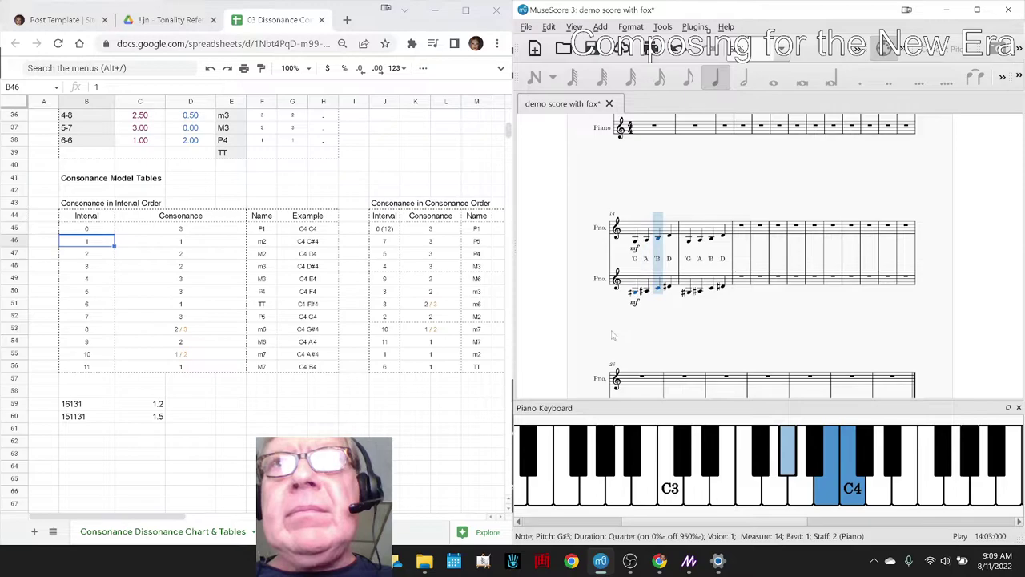
- Undo the semitone raise, then flatten the measures 14–15 counter-voice to start on Ab3 and play it
{"action": "key", "text": "space"}
{"action": "key", "text": "ctrl+z"}
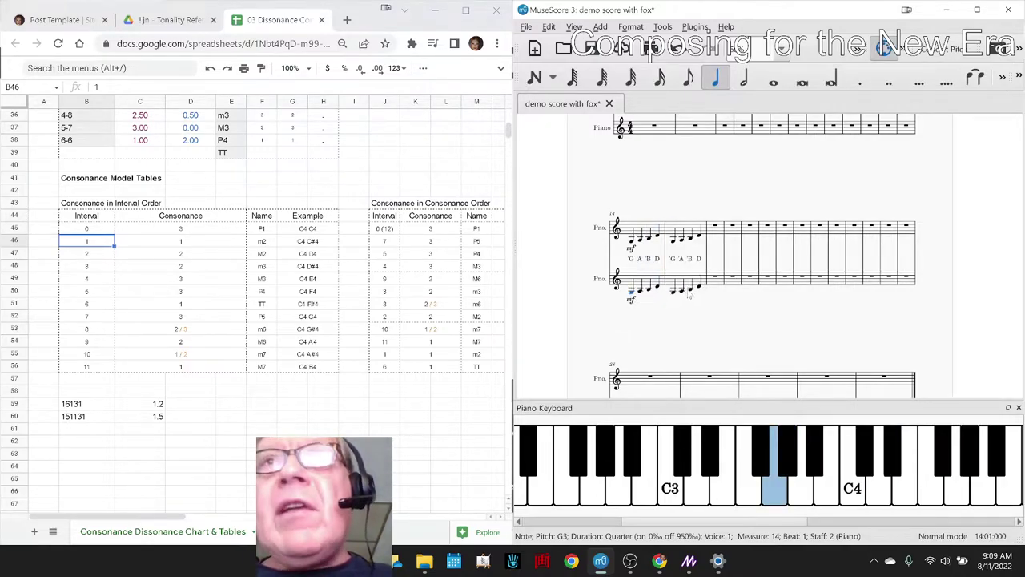
{"action": "left_click", "coordinate": [701, 294], "text": "shift"}
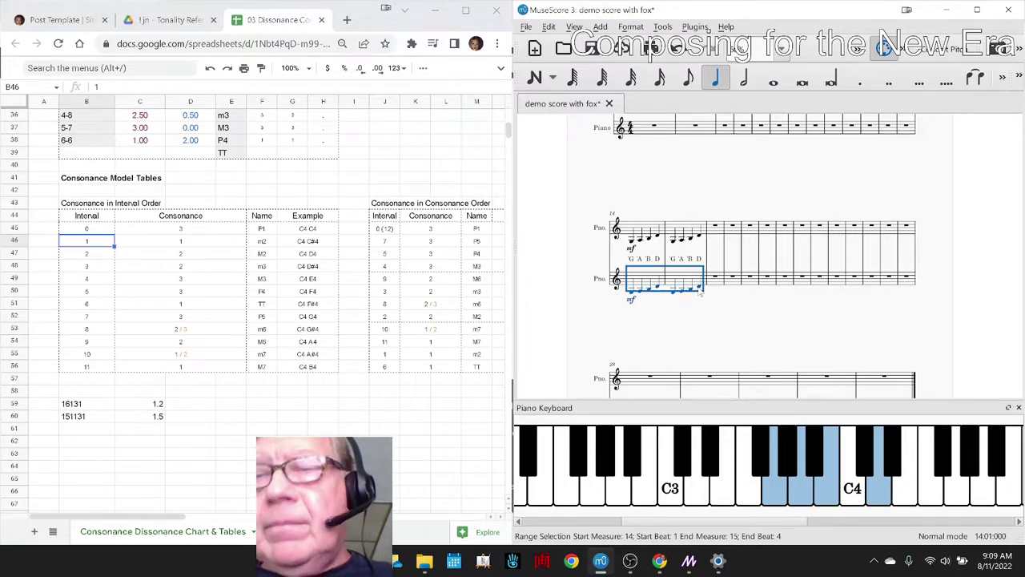
{"action": "key", "text": "Down"}
{"action": "left_click", "coordinate": [633, 290]}
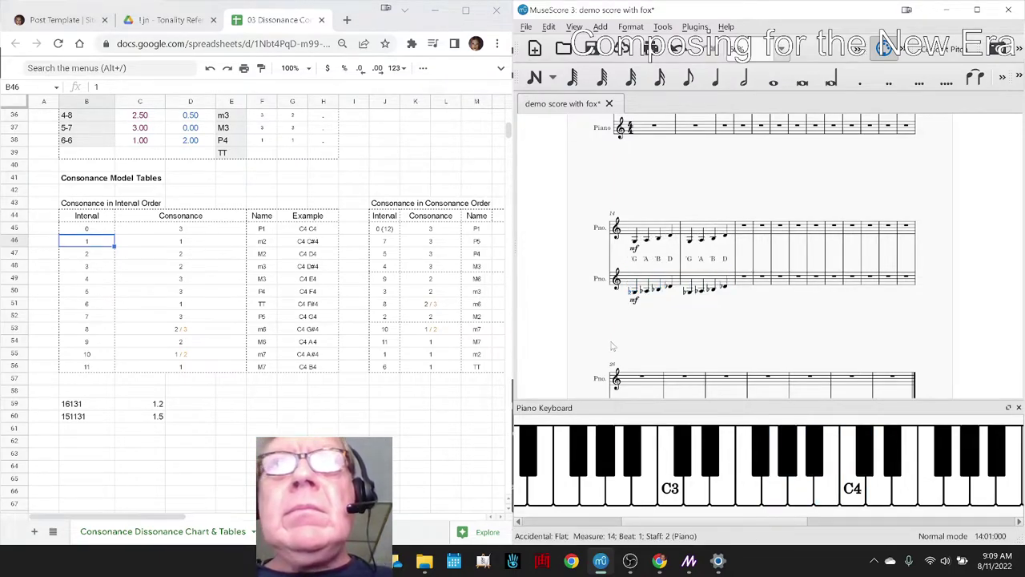
{"action": "key", "text": "space"}
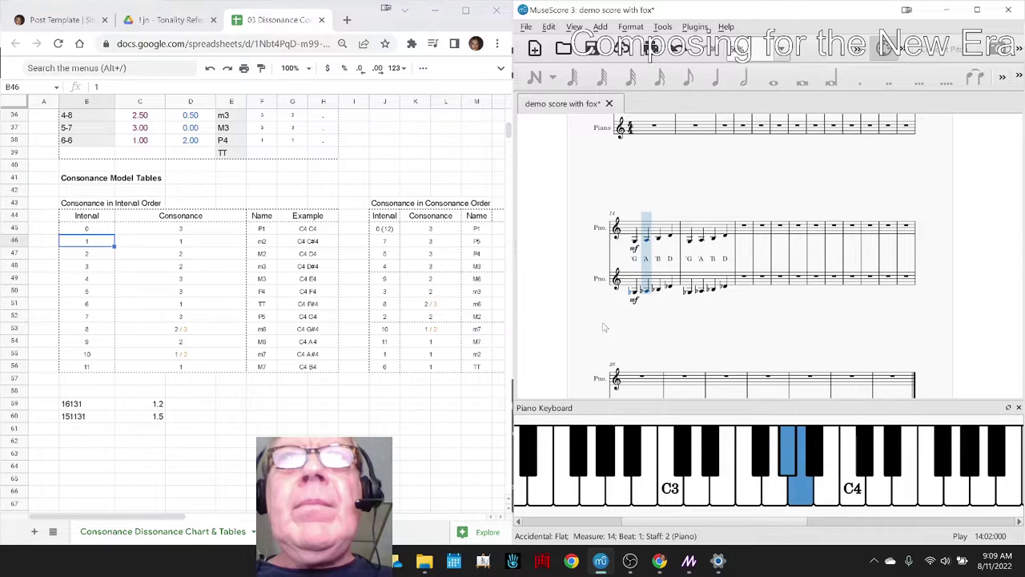
{"action": "key", "text": "space"}
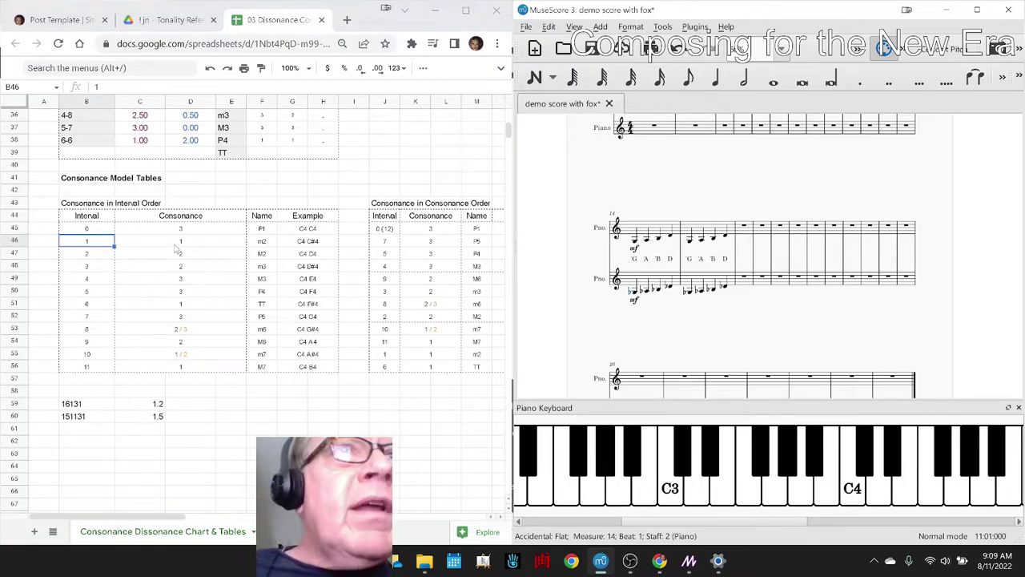
- Check interval 4's consonance value, then raise the measures 14–15 counter-voice to start on B3 and replay it
{"action": "left_click", "coordinate": [633, 295]}
{"action": "key", "text": "ctrl+shift+Right"}
{"action": "key", "text": "ctrl+shift+Right"}
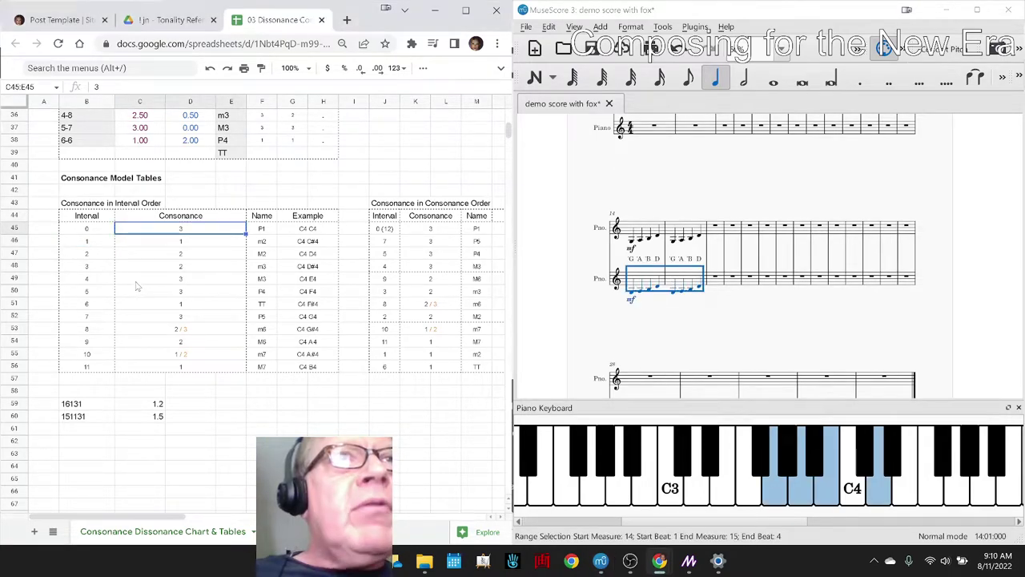
{"action": "left_click", "coordinate": [140, 281]}
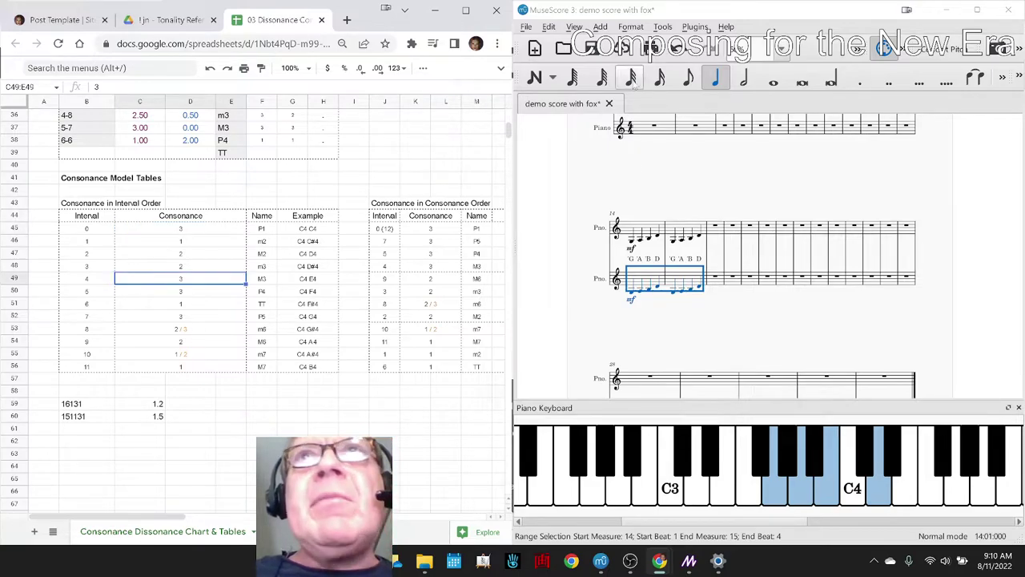
{"action": "left_click", "coordinate": [593, 14]}
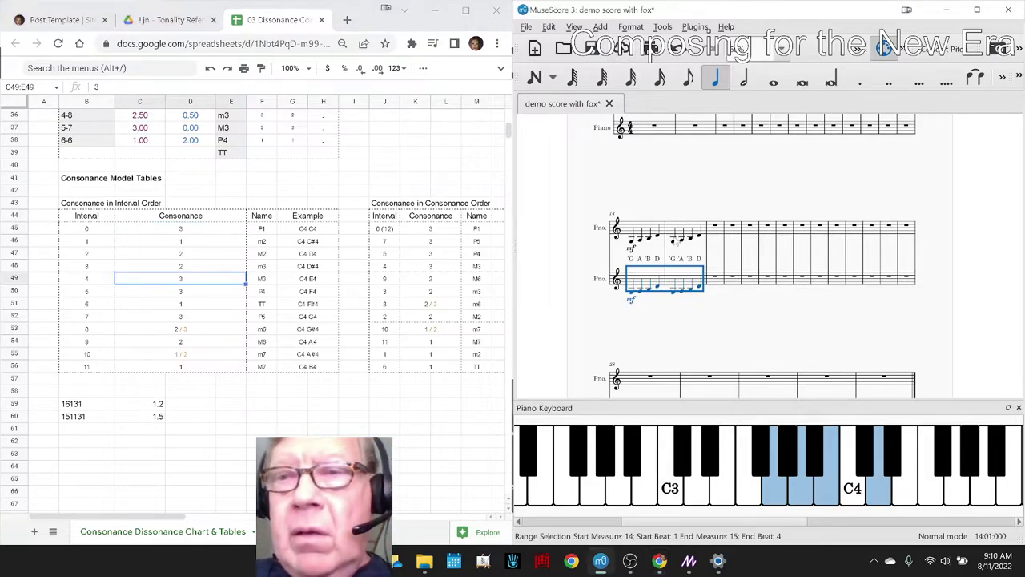
{"action": "key", "text": "Up"}
{"action": "key", "text": "Up"}
{"action": "key", "text": "Up"}
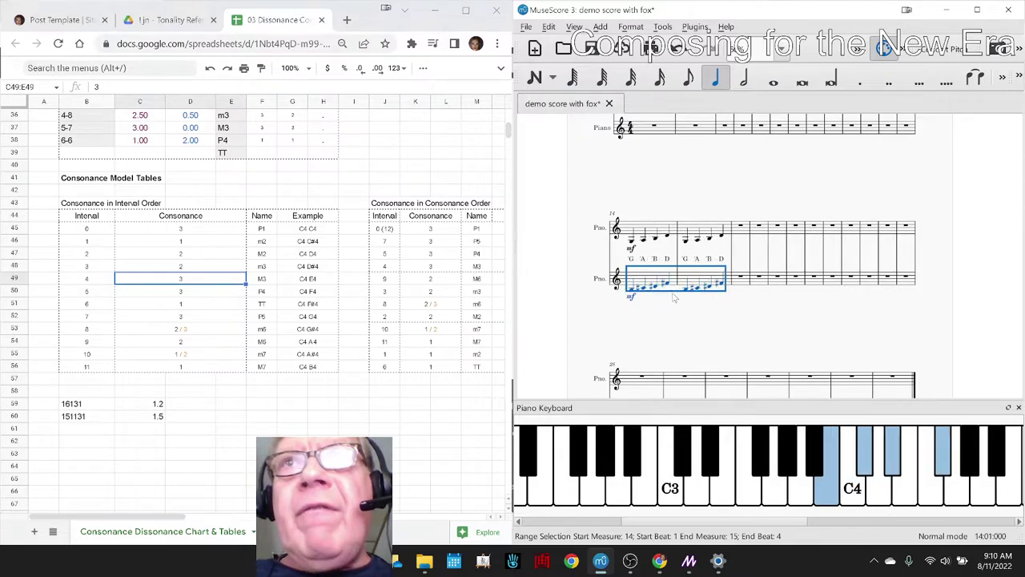
{"action": "left_click", "coordinate": [662, 332]}
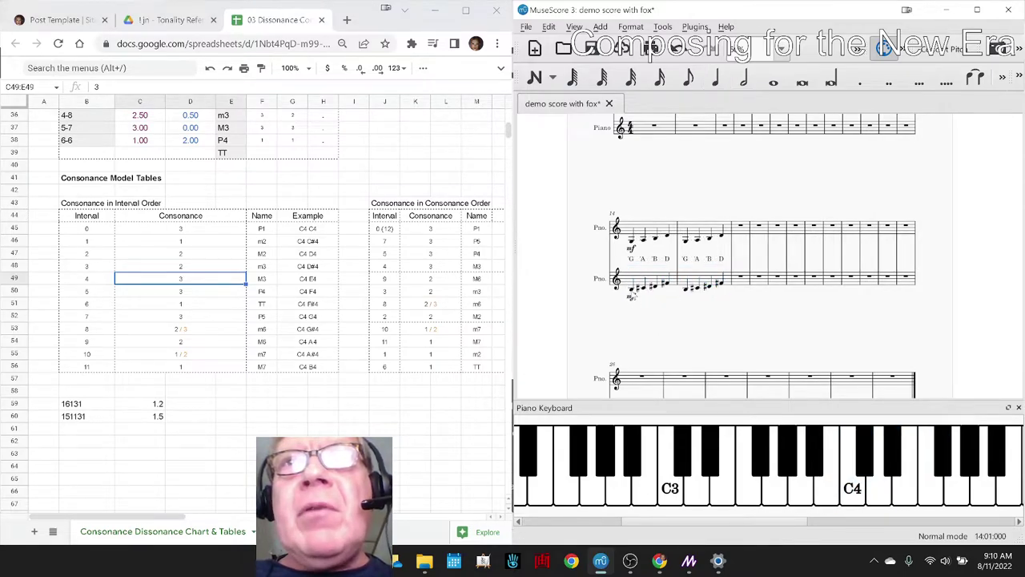
{"action": "left_click", "coordinate": [630, 290]}
{"action": "key", "text": "space"}
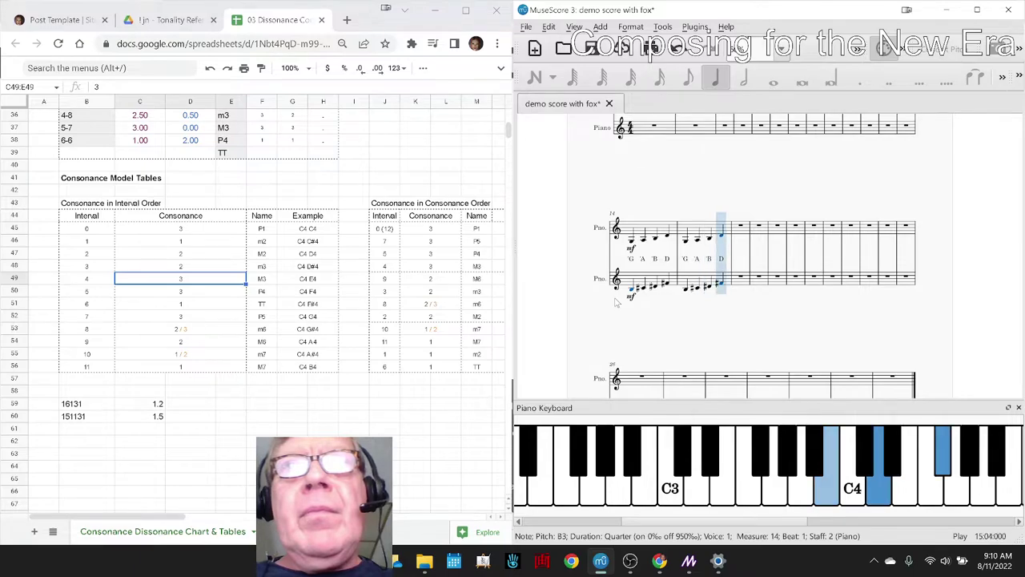
{"action": "key", "text": "space"}
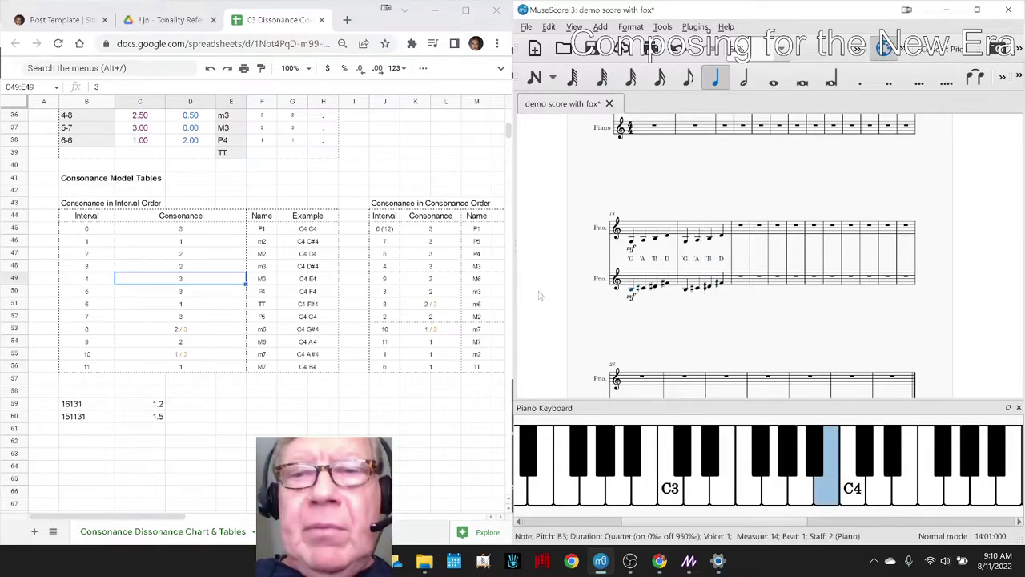
- Play measures 14–15 from the first counter-voice note against the G A B D melody
{"action": "left_click", "coordinate": [724, 287], "text": "shift"}
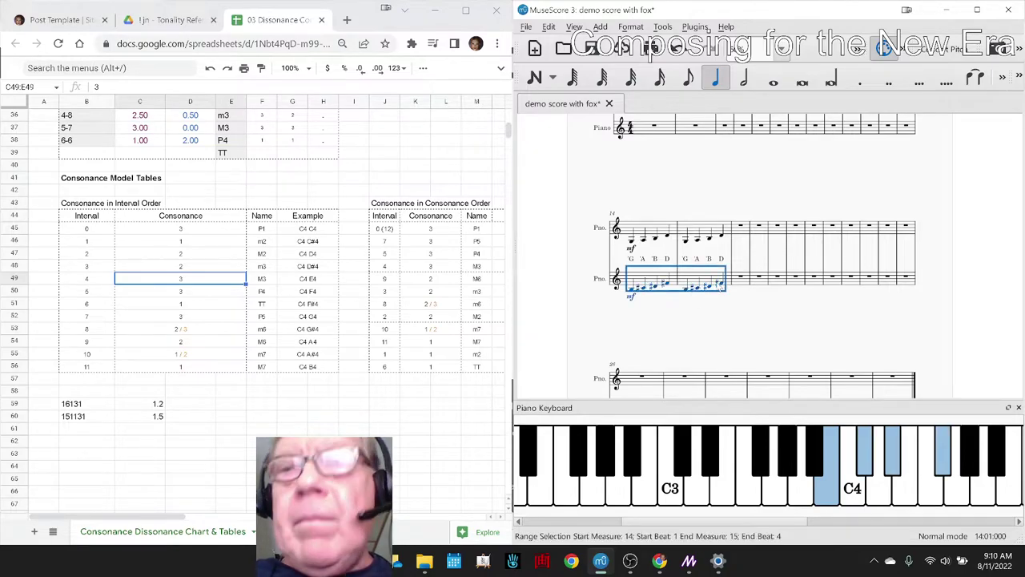
{"action": "left_click", "coordinate": [635, 286]}
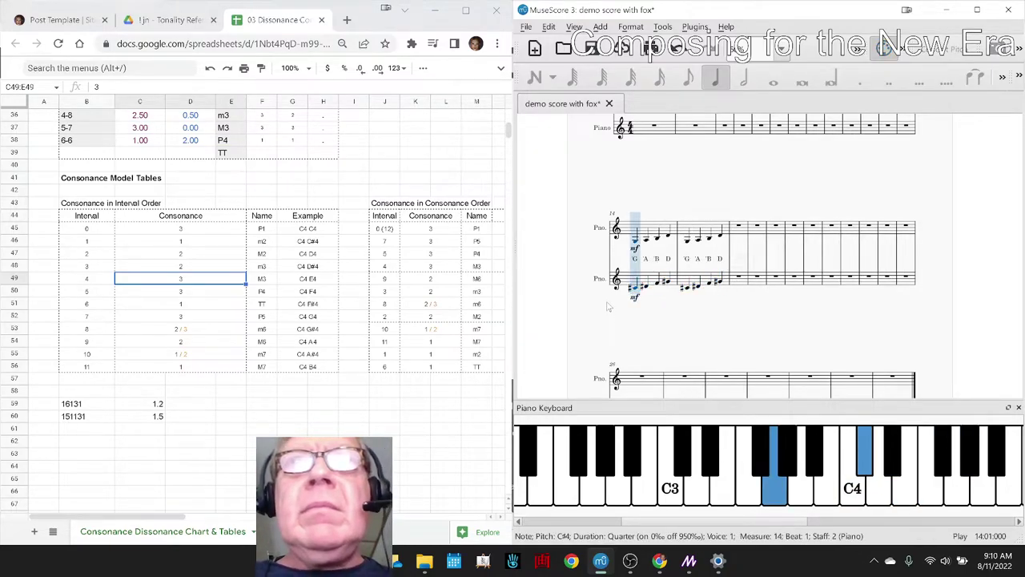
{"action": "key", "text": "space"}
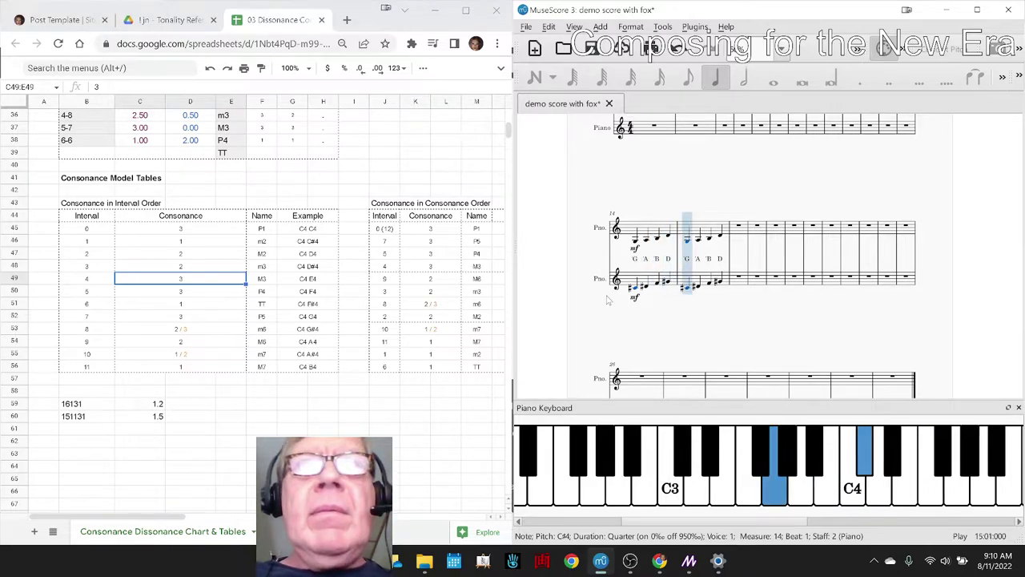
{"action": "key", "text": "space"}
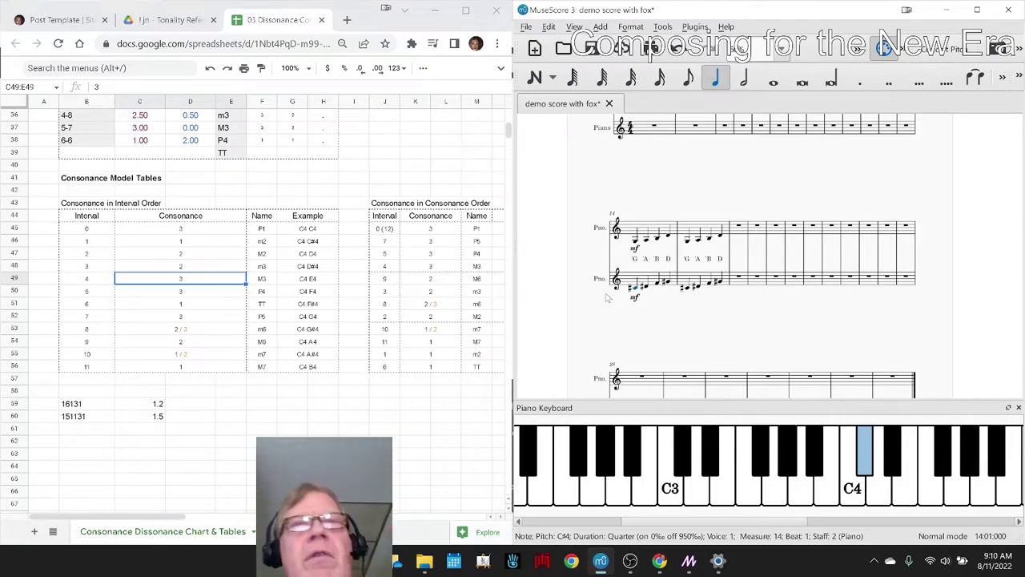
{"action": "key", "text": "ctrl+shift+Right"}
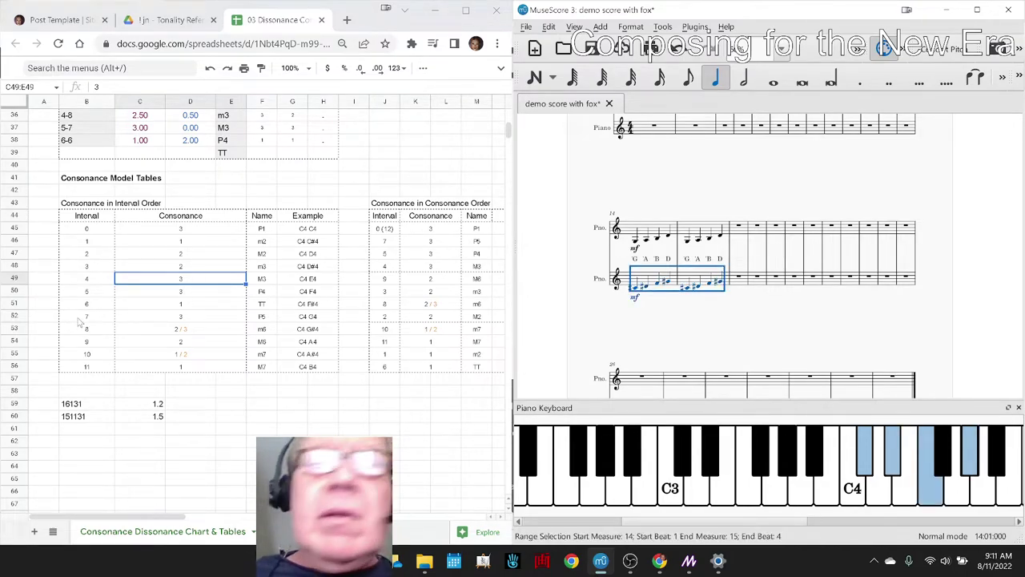
- Play measures 14–15 back with the counter-voice now starting on D4
{"action": "key", "text": "space"}
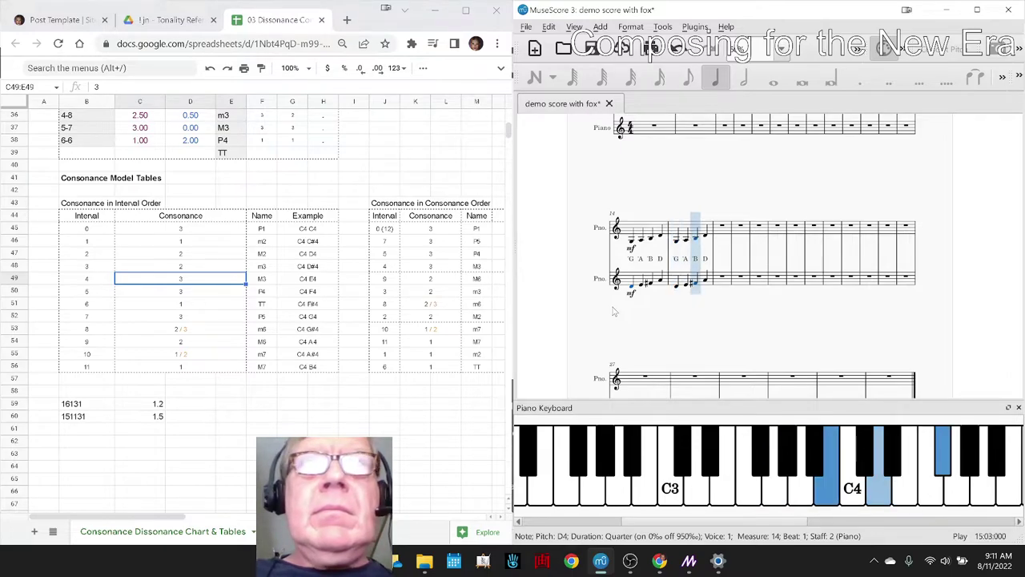
{"action": "key", "text": "space"}
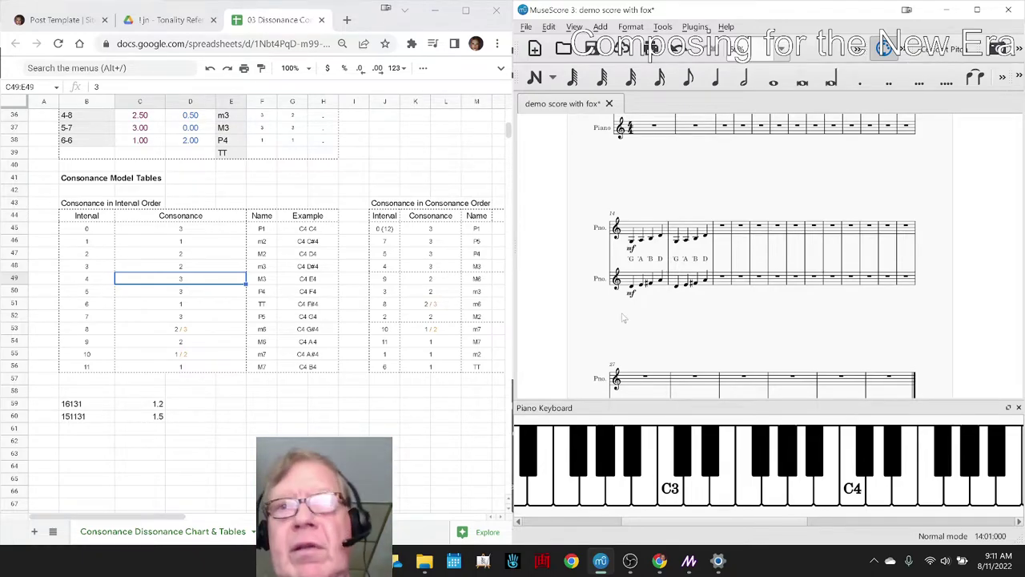
- Pause the NewSample track in SoundCloud and return to the MuseScore score
{"action": "mouse_move", "coordinate": [659, 572]}
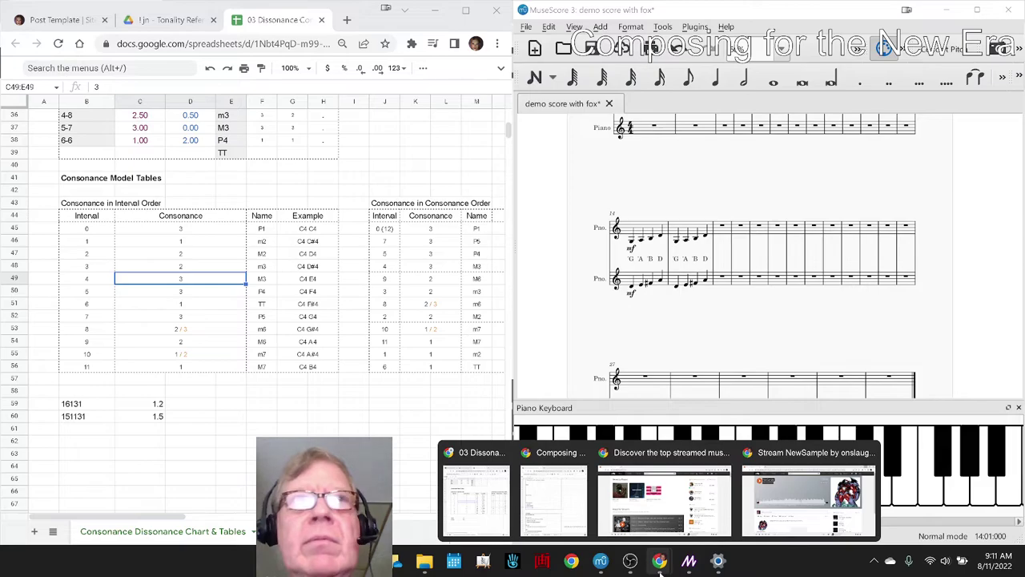
{"action": "left_click", "coordinate": [633, 497]}
{"action": "scroll", "coordinate": [140, 502], "scroll_direction": "down", "scroll_amount": 10}
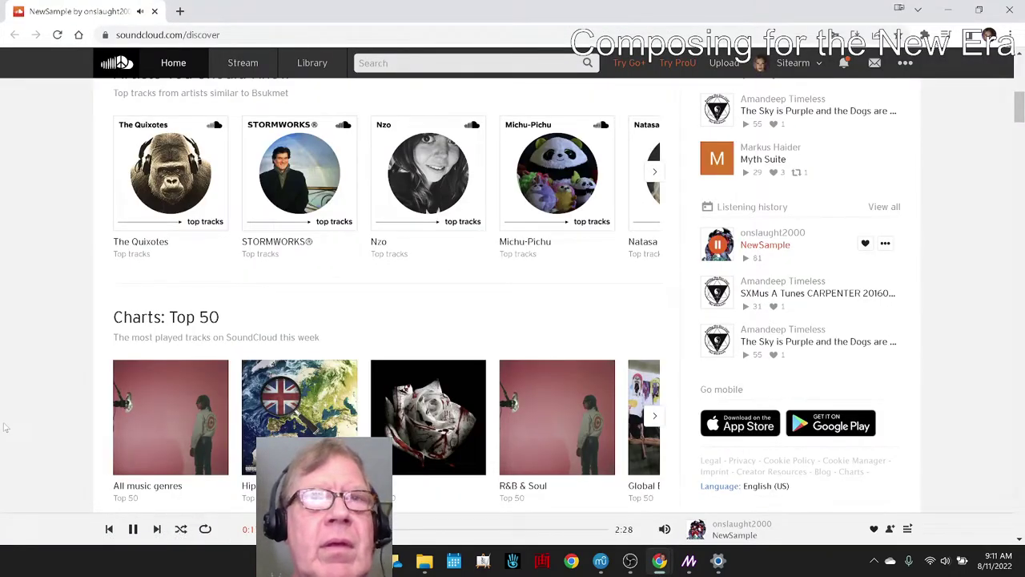
{"action": "key", "text": "space"}
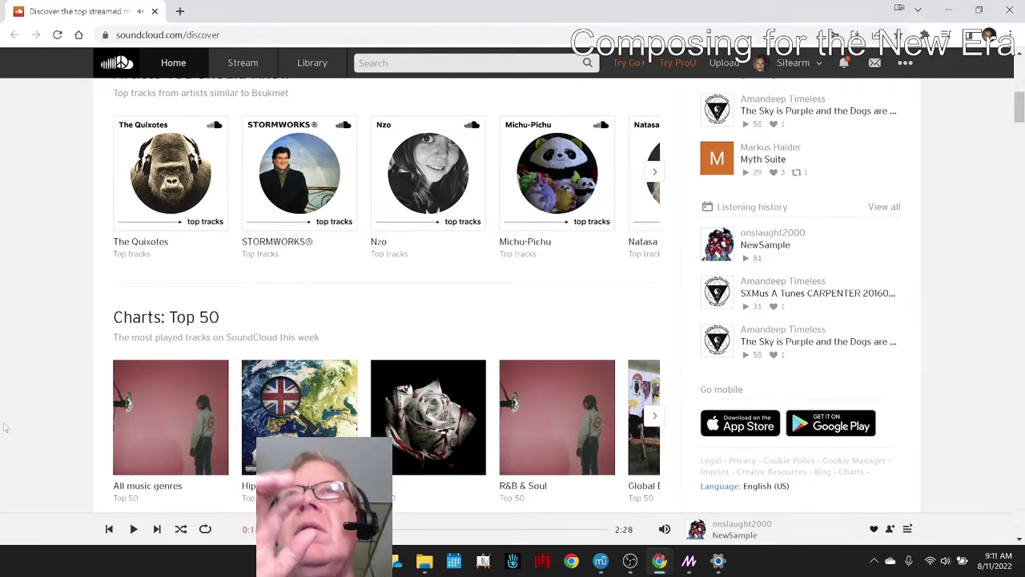
{"action": "key", "text": "alt+Tab"}
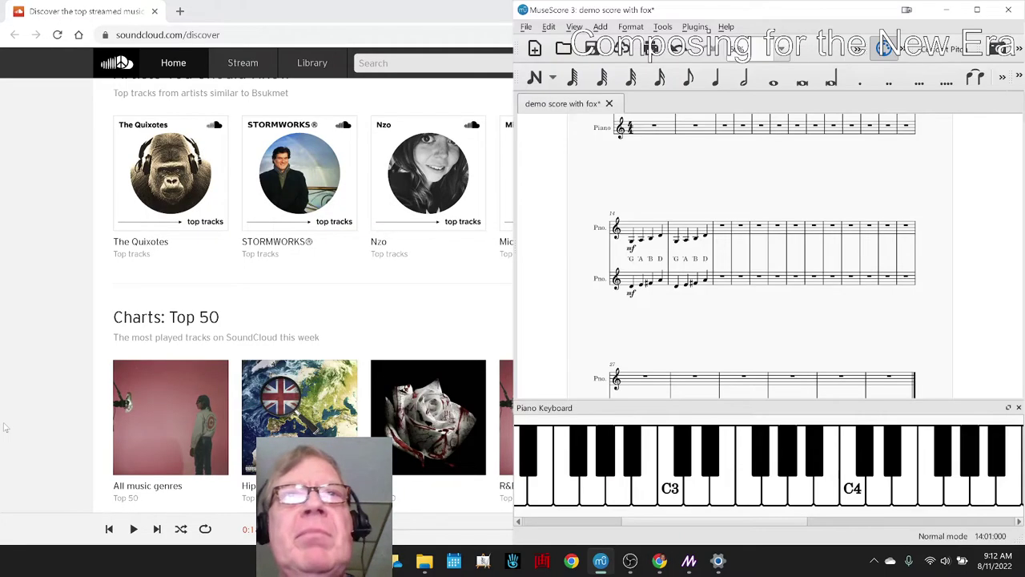
- Check the measure 16 whole notes: F3 in the lower staff and C4 in the upper
{"action": "key", "text": "n"}
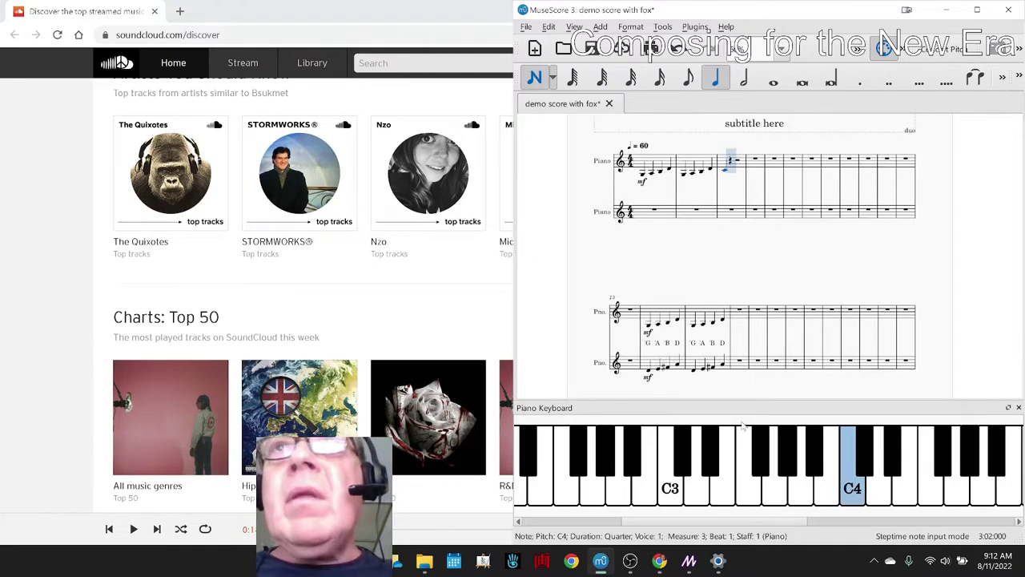
{"action": "key", "text": "Escape"}
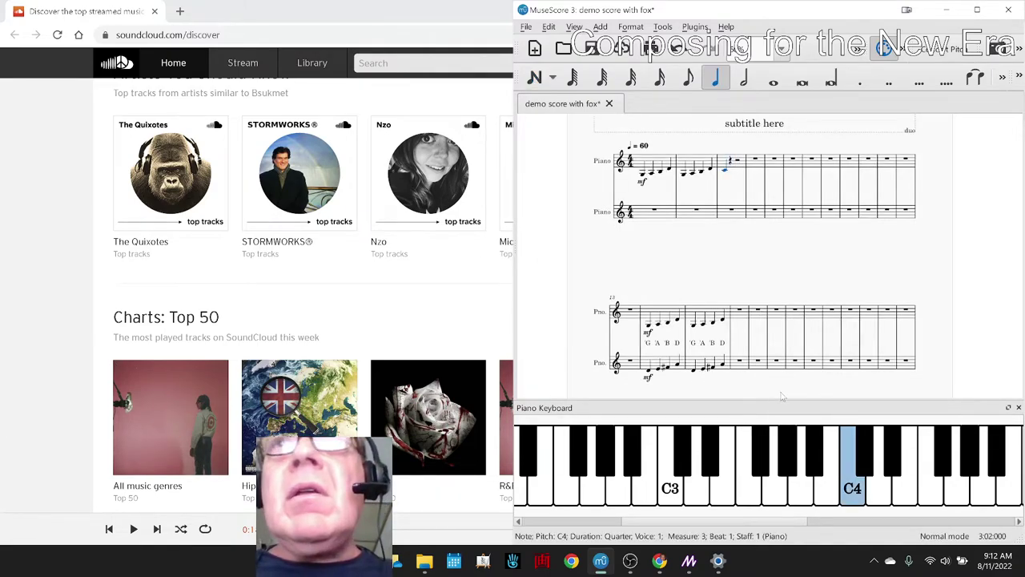
{"action": "left_click", "coordinate": [738, 379]}
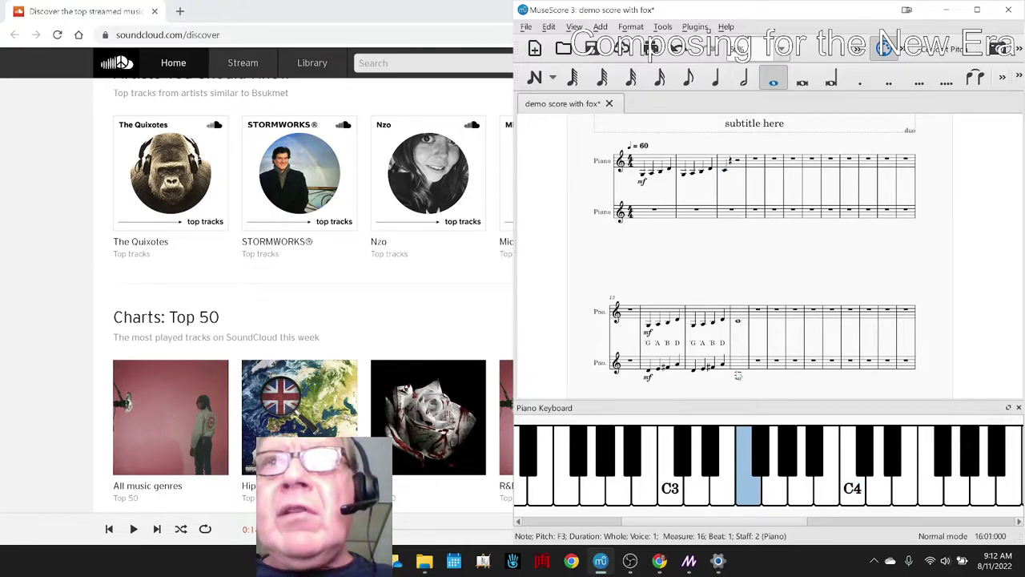
{"action": "left_click", "coordinate": [739, 322]}
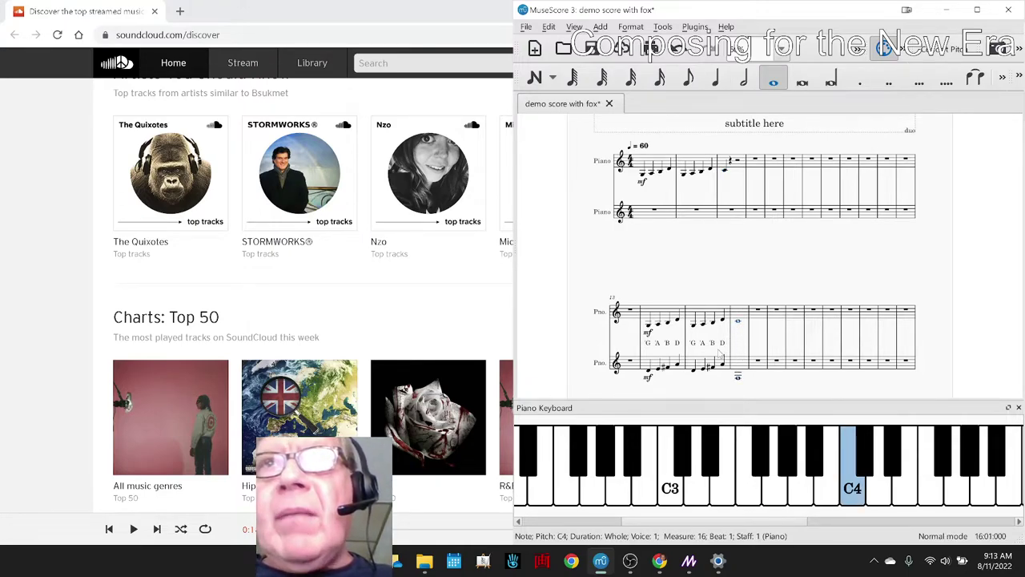
- Audition a few pitches on the Piano Keyboard by ear
{"action": "left_click", "coordinate": [747, 484]}
{"action": "left_click", "coordinate": [759, 468]}
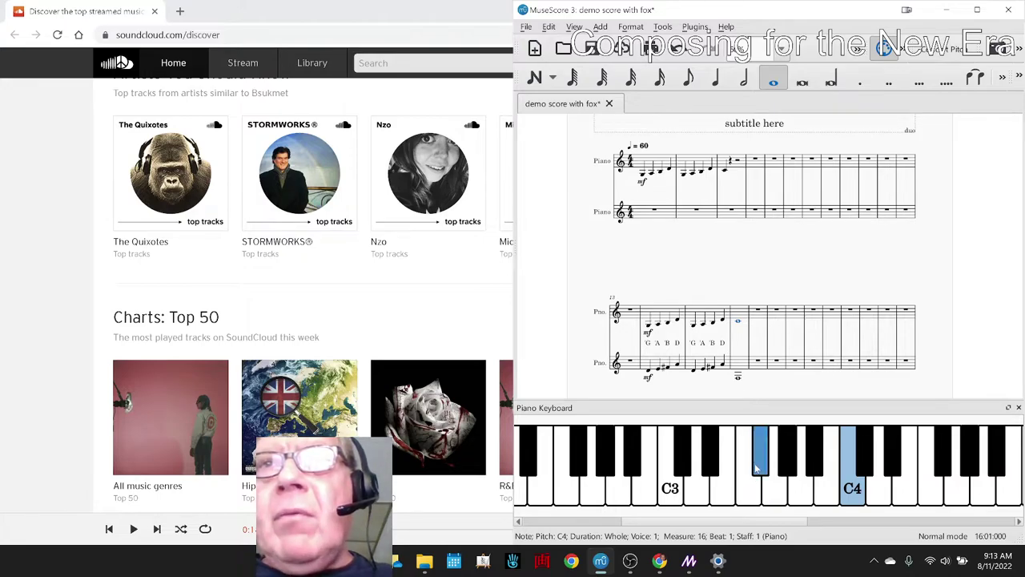
{"action": "left_click", "coordinate": [772, 493]}
{"action": "left_click", "coordinate": [789, 460]}
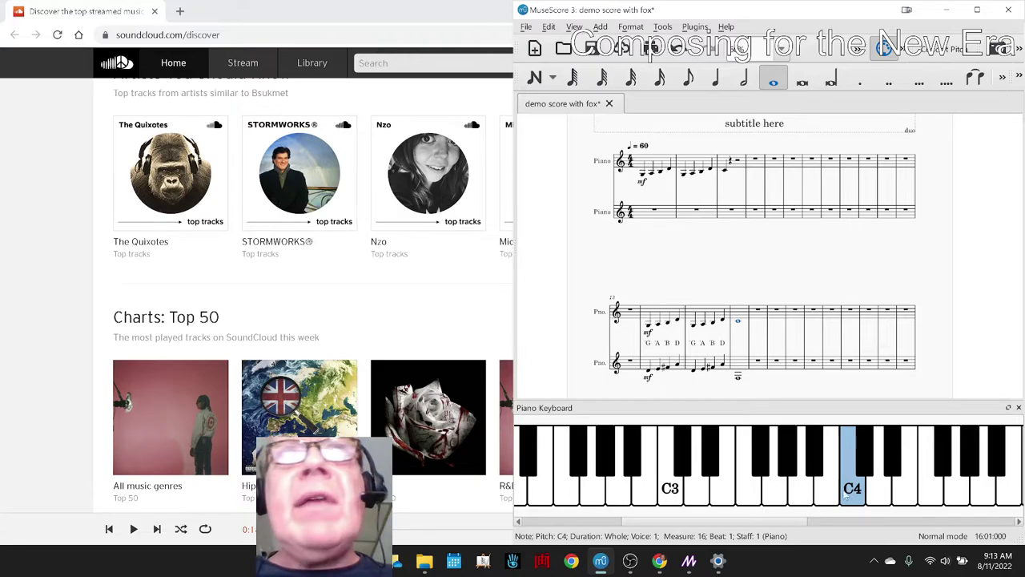
{"action": "mouse_move", "coordinate": [672, 567]}
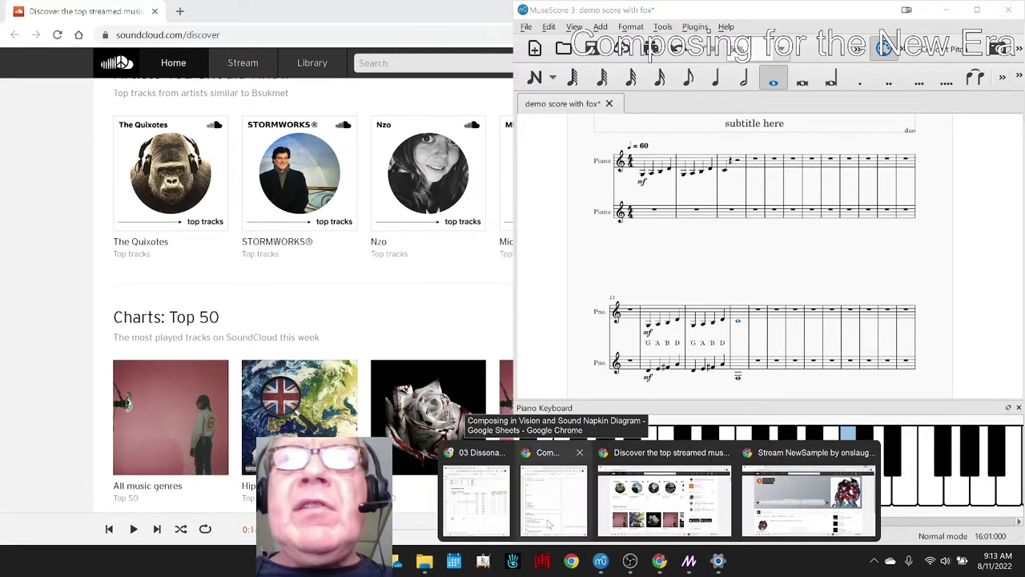
- Look up interval 7 in the consonance table, pause NewSample at 0:23, and bring the score forward
{"action": "left_click", "coordinate": [491, 519]}
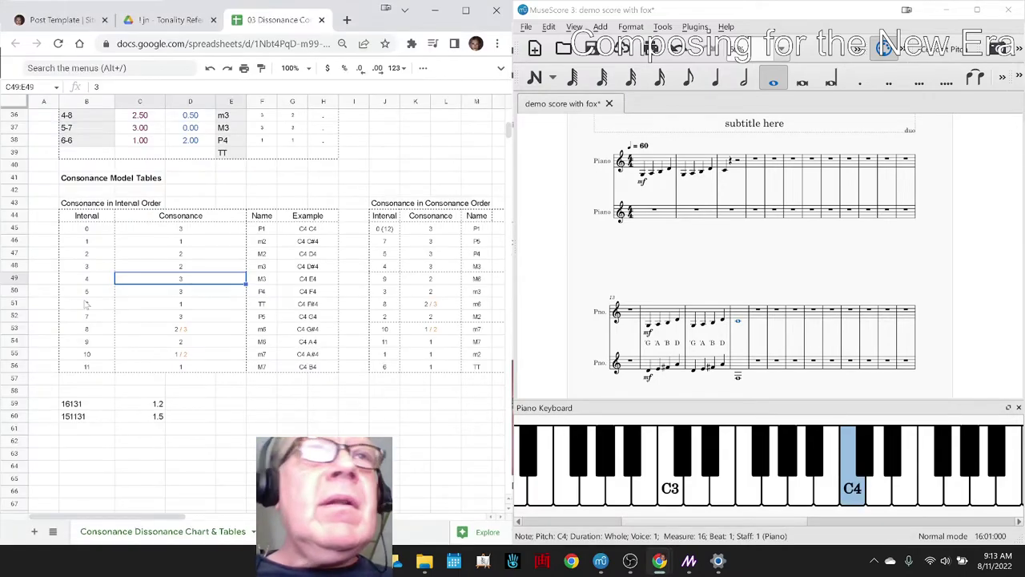
{"action": "left_click", "coordinate": [150, 318]}
{"action": "mouse_move", "coordinate": [660, 566]}
{"action": "left_click", "coordinate": [809, 501]}
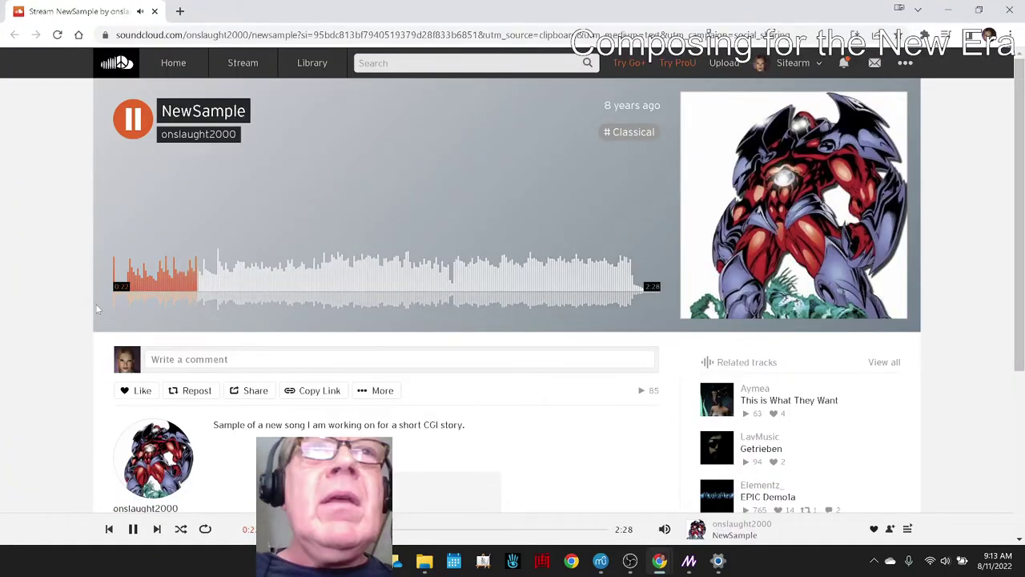
{"action": "key", "text": "space"}
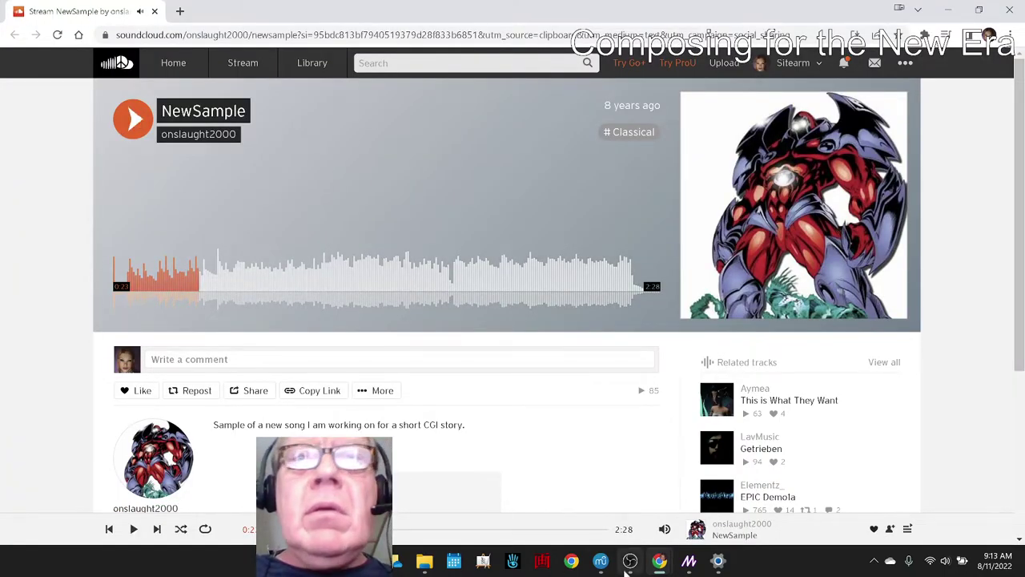
{"action": "left_click", "coordinate": [627, 493]}
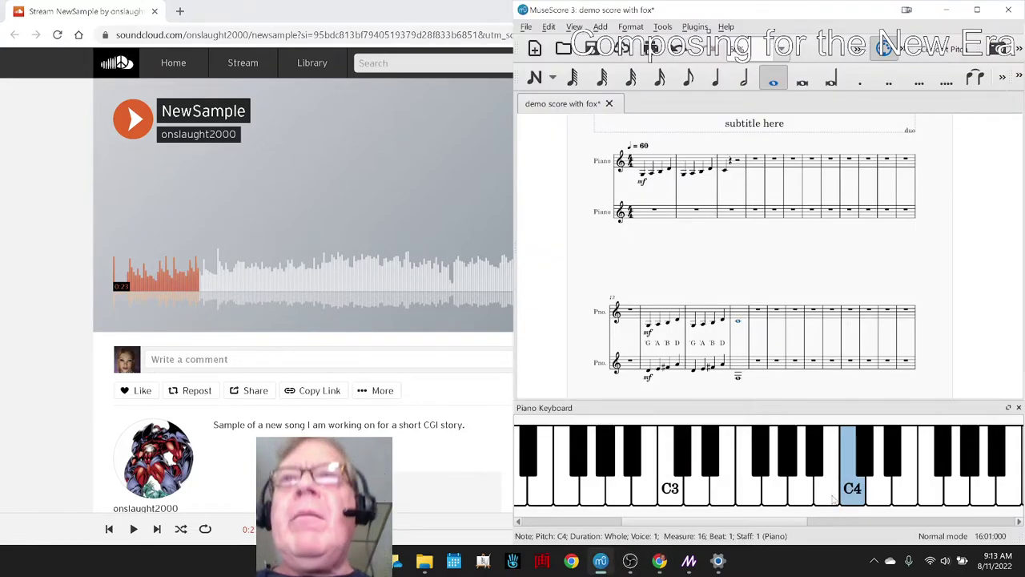
- Add a whole note to the second system from the piano keyboard, then switch to SoundCloud
{"action": "left_click", "coordinate": [840, 501]}
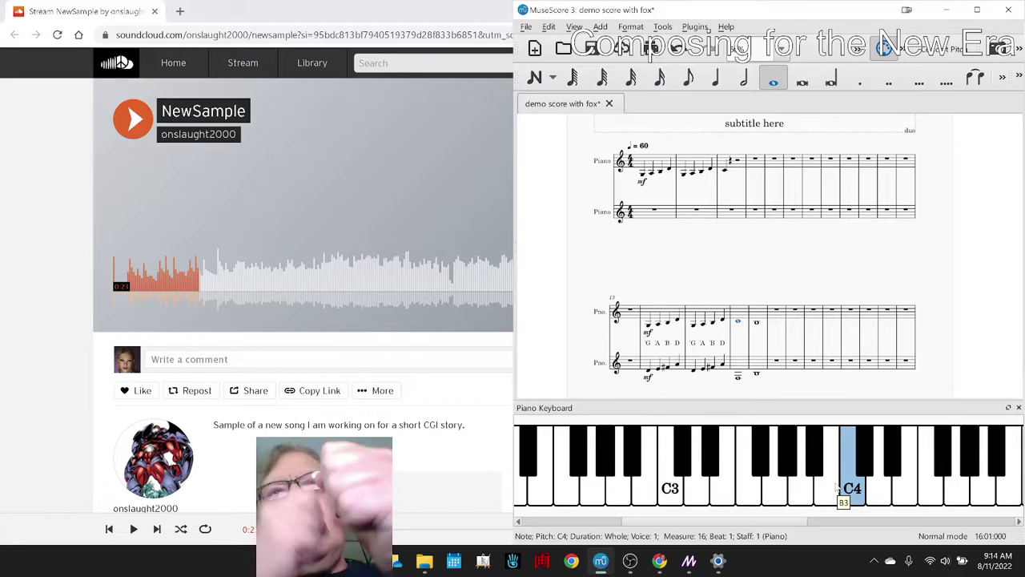
{"action": "key", "text": "alt+Tab"}
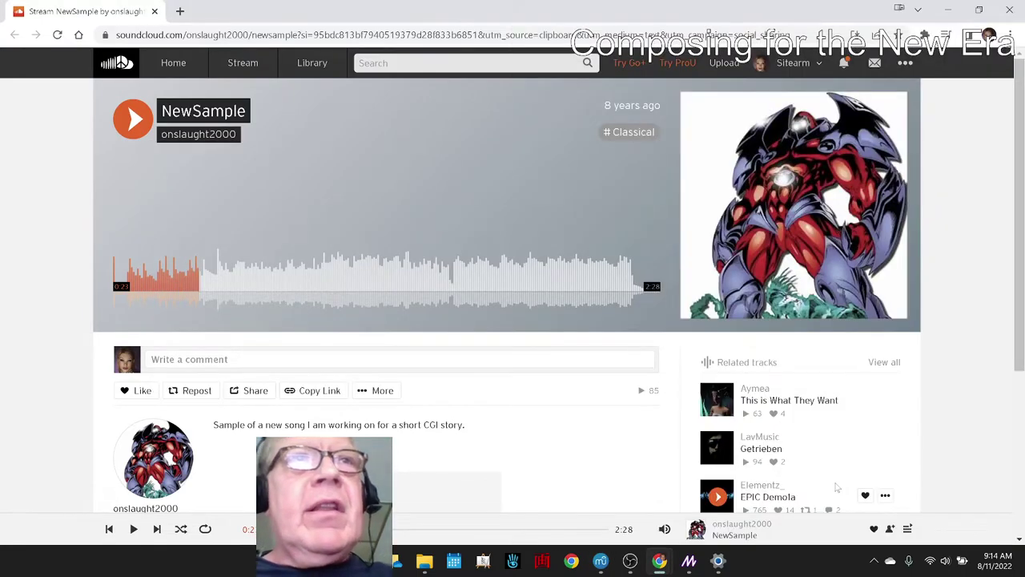
- Play the NewSample track briefly, seek back to about 0:24, pause it, and return to MuseScore
{"action": "key", "text": "space"}
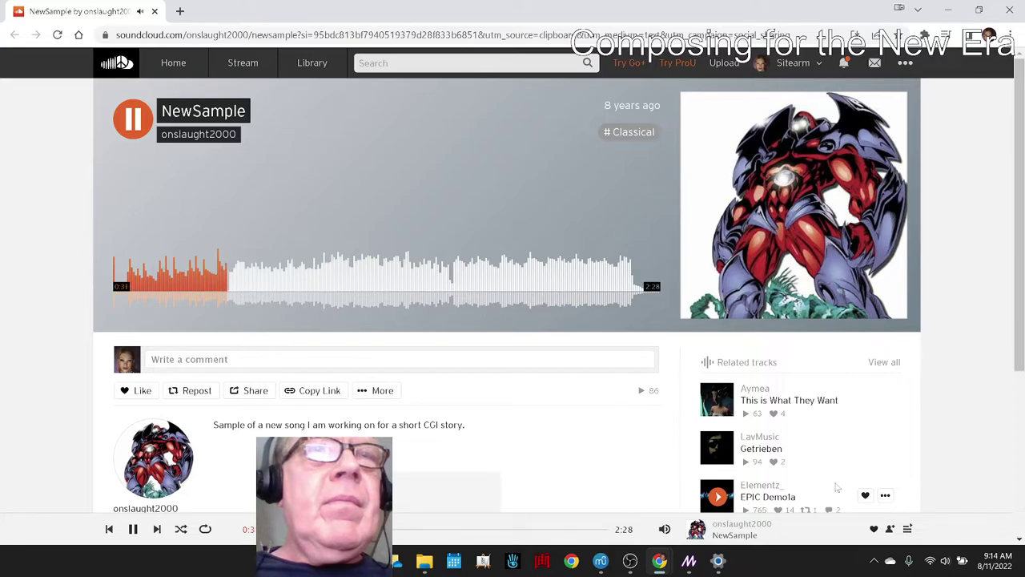
{"action": "key", "text": "space"}
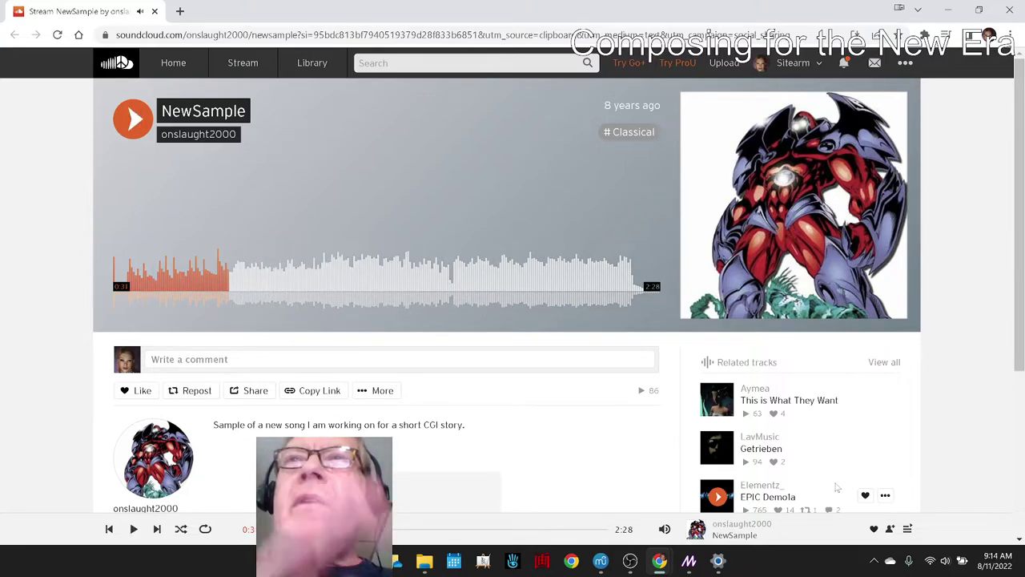
{"action": "left_click", "coordinate": [210, 285]}
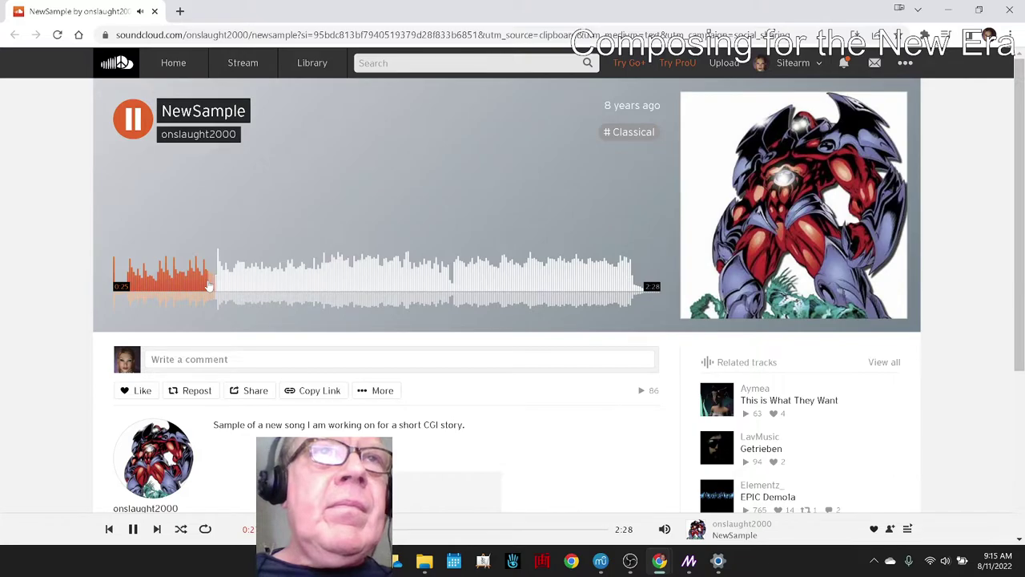
{"action": "left_click", "coordinate": [191, 289]}
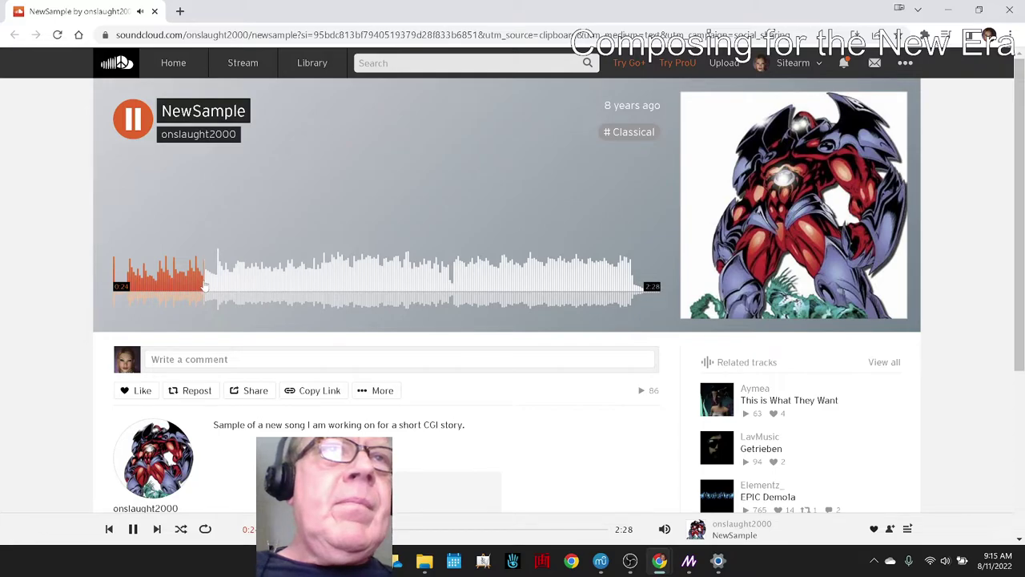
{"action": "key", "text": "space"}
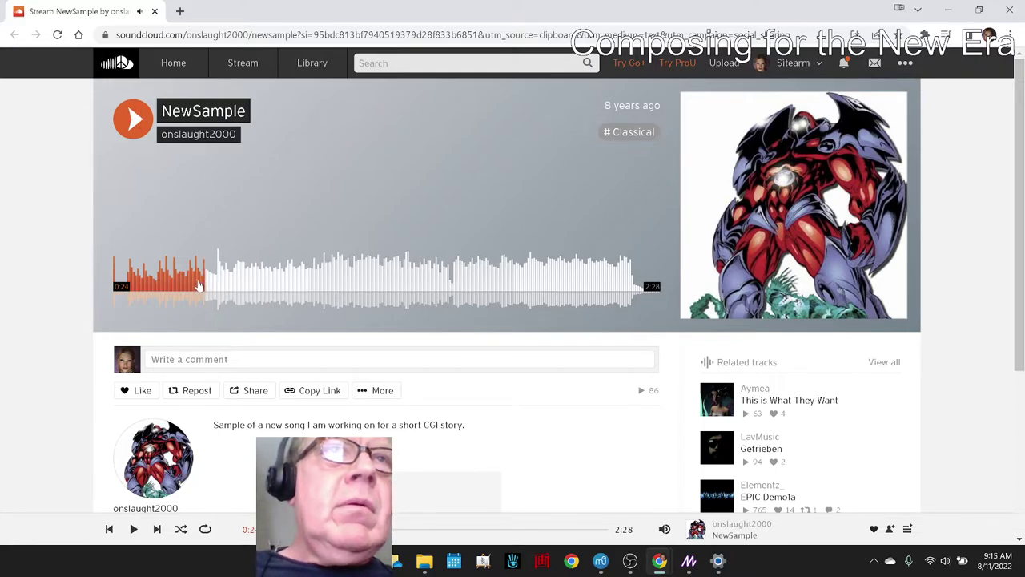
{"action": "key", "text": "alt+Tab"}
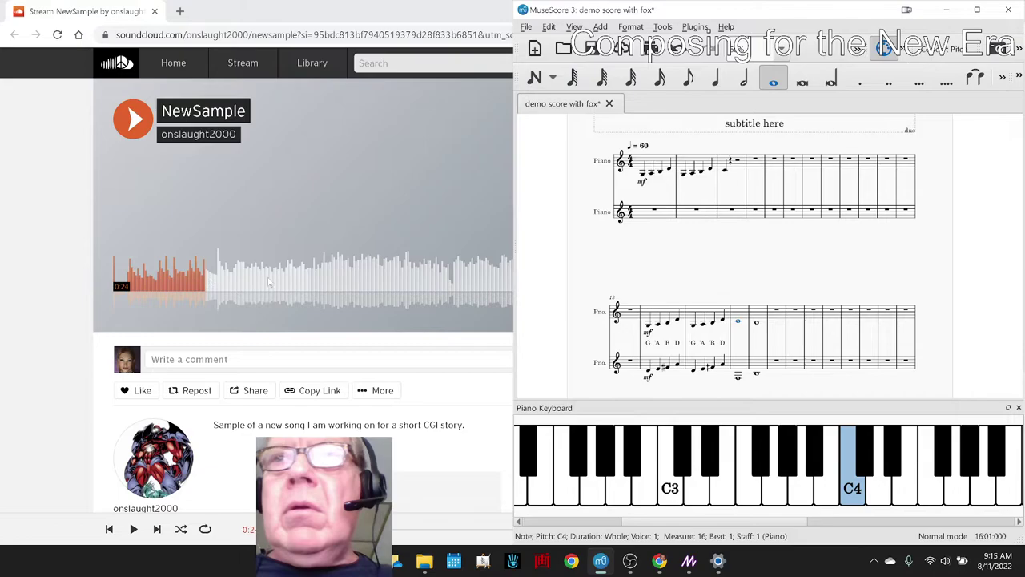
- Enter rising quarter notes F3, G3 and A3 into measure 18 from its rest
{"action": "left_click", "coordinate": [776, 312]}
{"action": "key", "text": "n"}
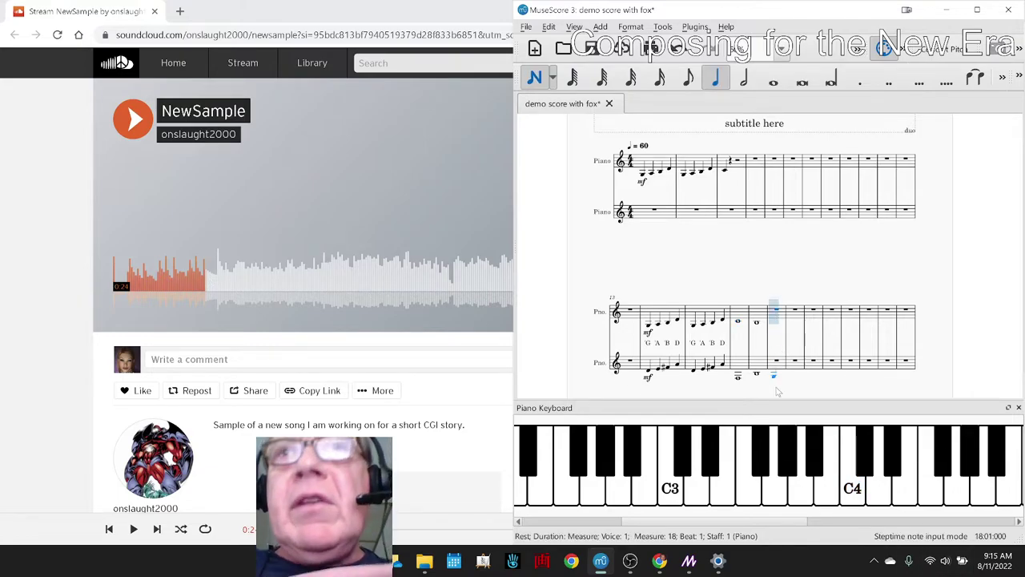
{"action": "left_click", "coordinate": [746, 501]}
{"action": "left_click", "coordinate": [775, 498]}
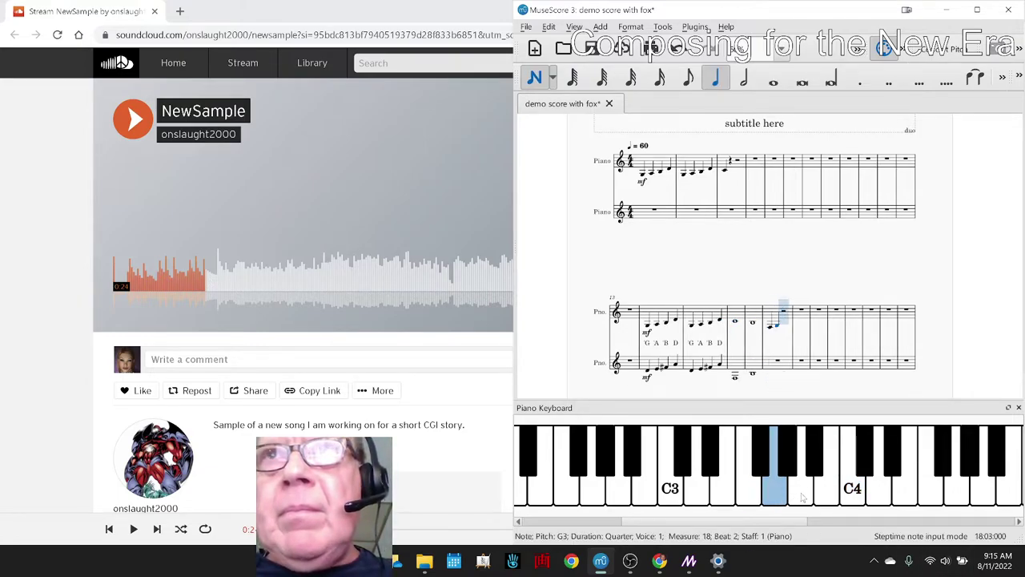
{"action": "left_click", "coordinate": [800, 489]}
{"action": "key", "text": "Escape"}
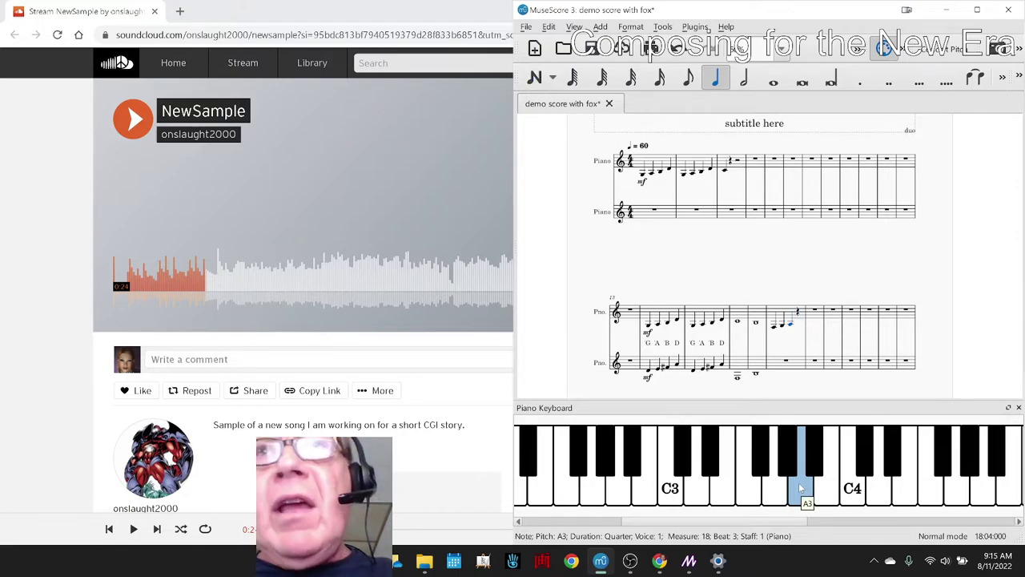
- Play back from the first note of measure 18, then stop and clear the selection
{"action": "key", "text": "Left"}
{"action": "key", "text": "Left"}
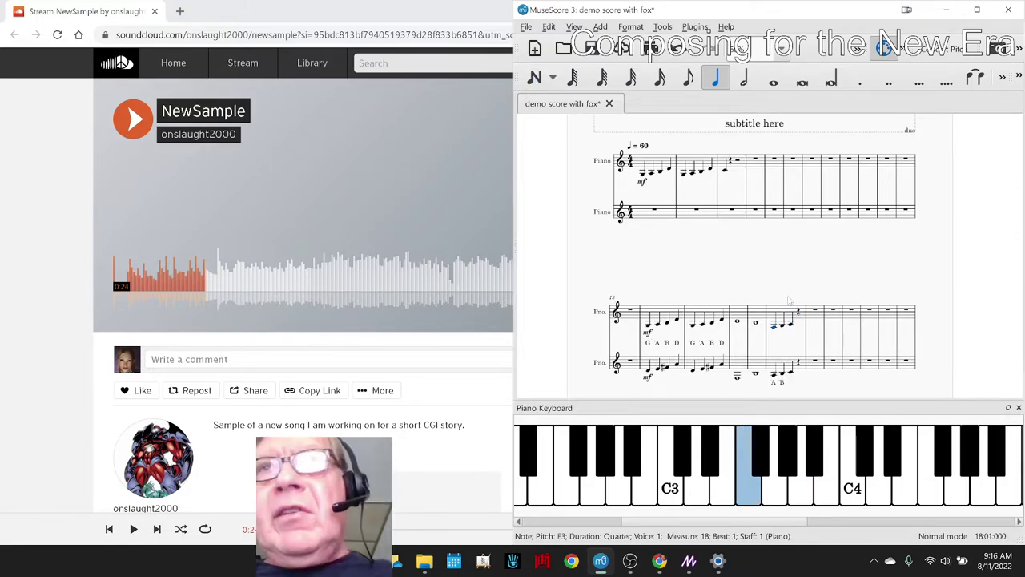
{"action": "key", "text": "space"}
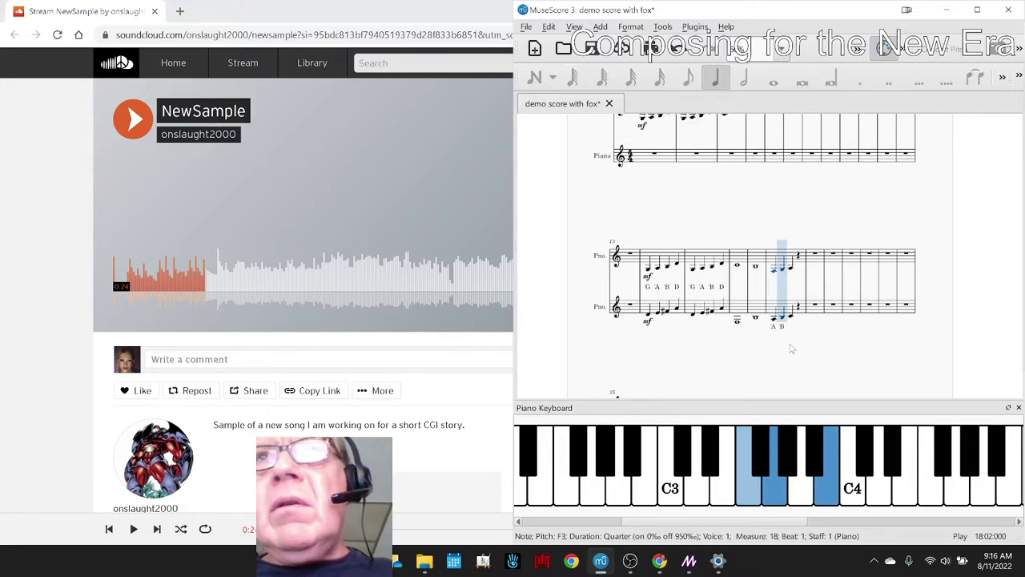
{"action": "key", "text": "space"}
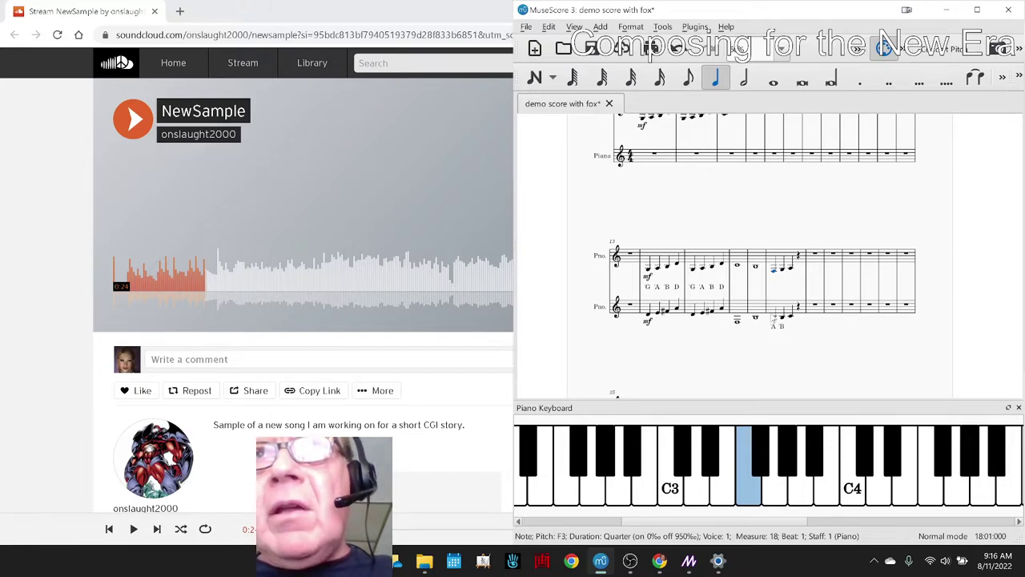
{"action": "left_click", "coordinate": [774, 322], "text": "shift"}
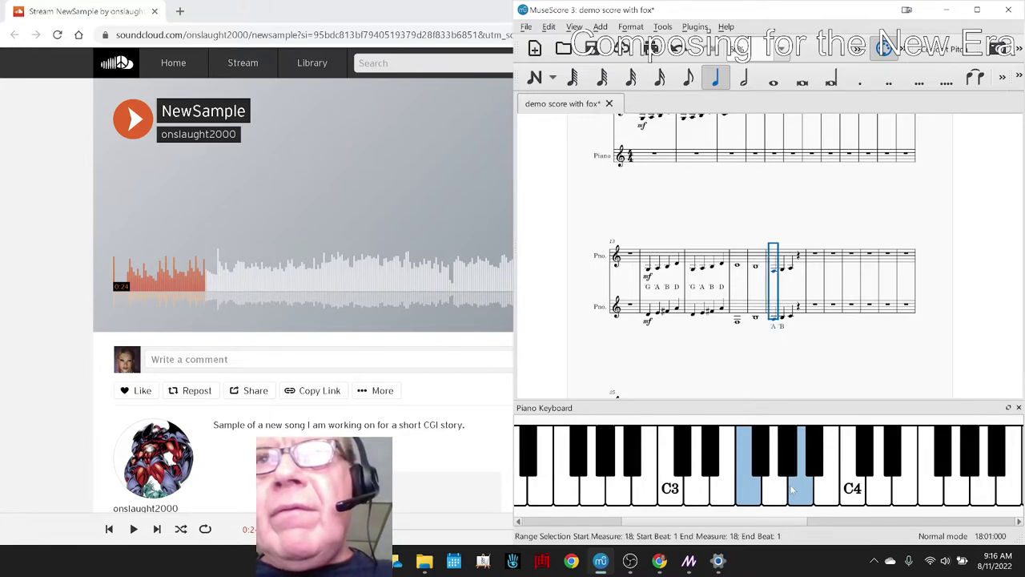
{"action": "left_click", "coordinate": [775, 208]}
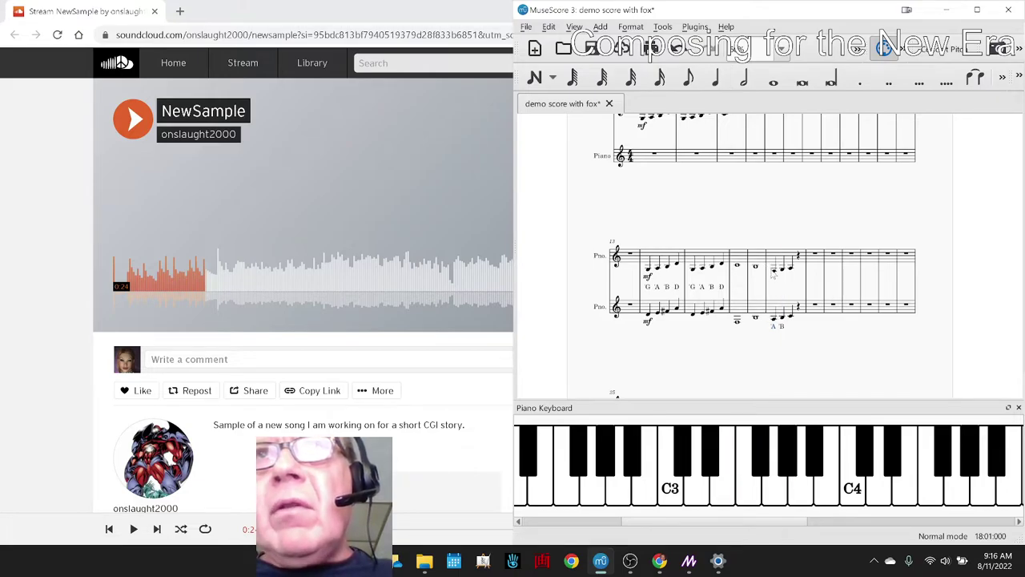
- Label the F3 note of measure 18 with interval number 4, then check the following beats
{"action": "left_click", "coordinate": [774, 272]}
{"action": "key", "text": "ctrl+t"}
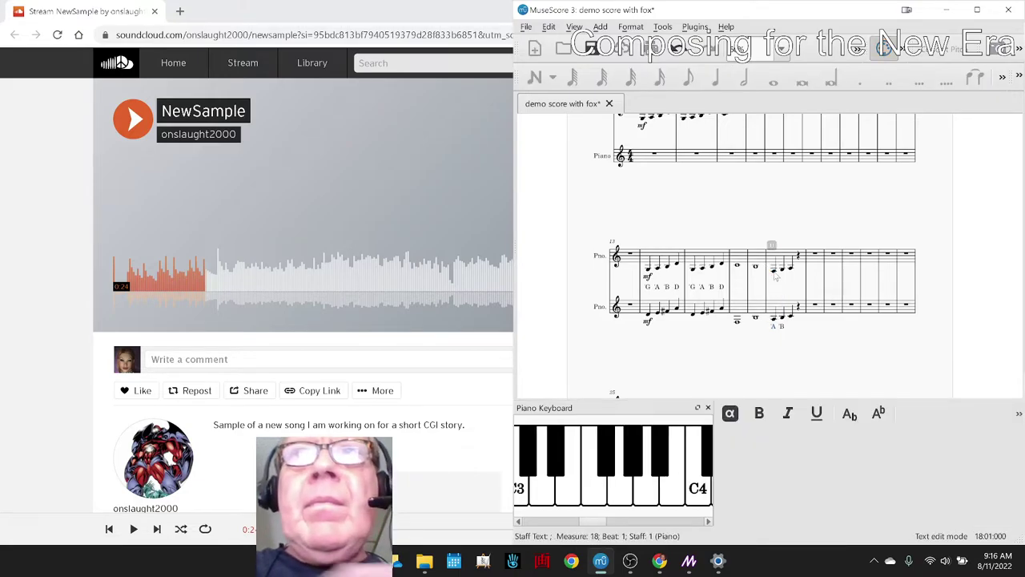
{"action": "type", "text": "4"}
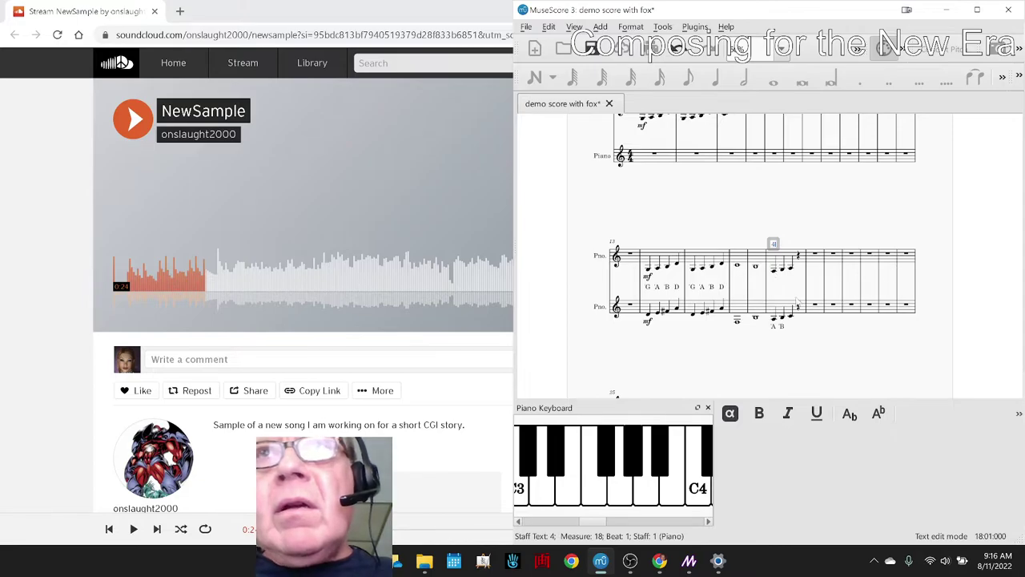
{"action": "left_click", "coordinate": [782, 273]}
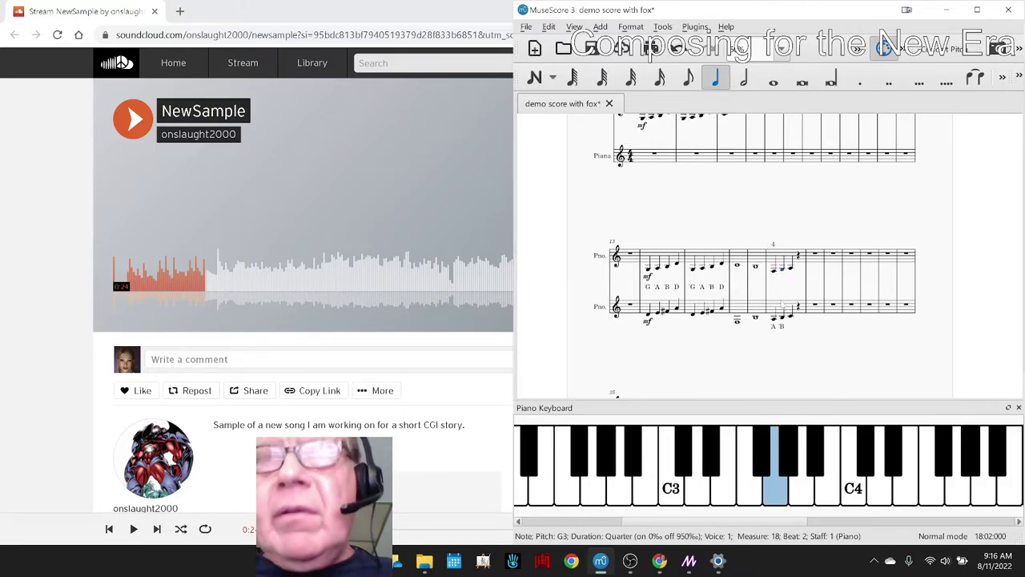
{"action": "left_click", "coordinate": [784, 319], "text": "shift"}
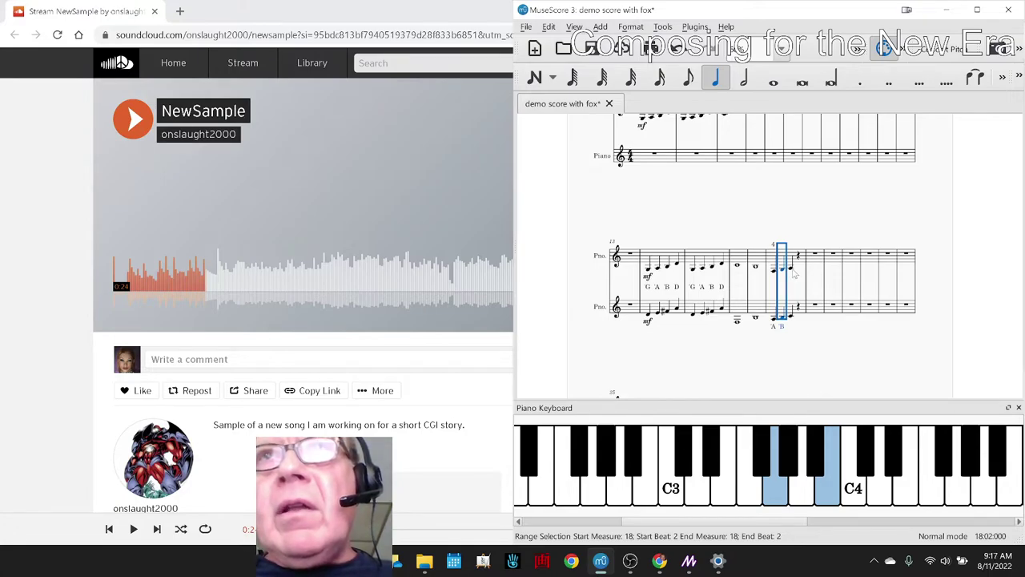
{"action": "left_click", "coordinate": [791, 270]}
{"action": "left_click", "coordinate": [793, 319], "text": "shift"}
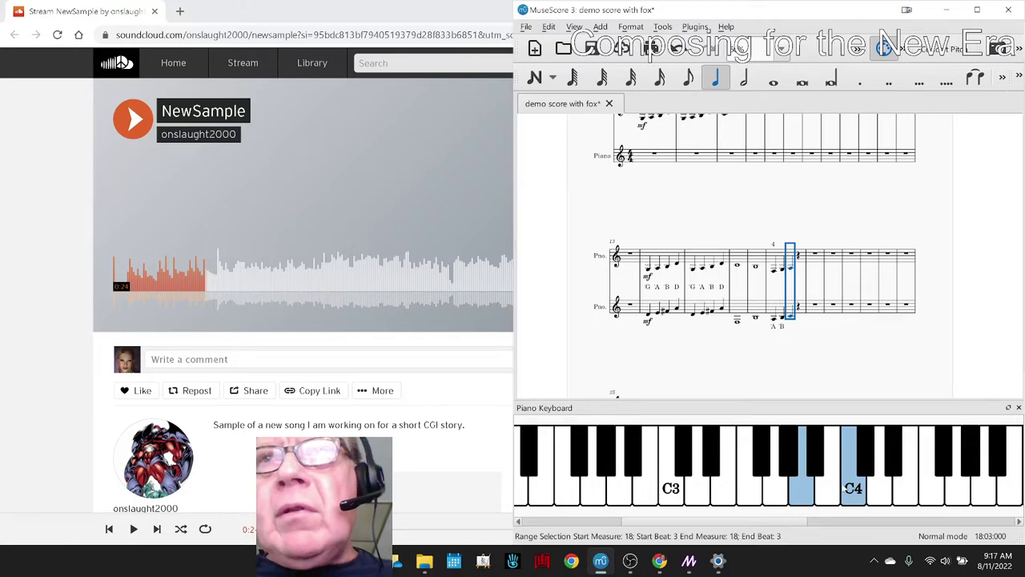
{"action": "left_click", "coordinate": [805, 329]}
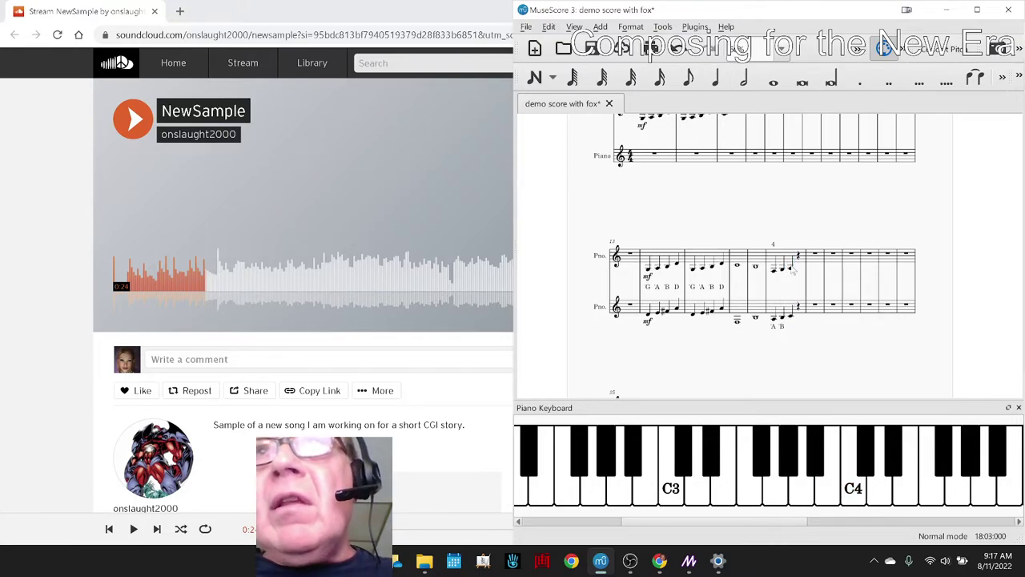
- Label the A3 note on beat 3 with interval number 3
{"action": "left_click", "coordinate": [791, 273]}
{"action": "key", "text": "ctrl+f"}
{"action": "type", "text": "3"}
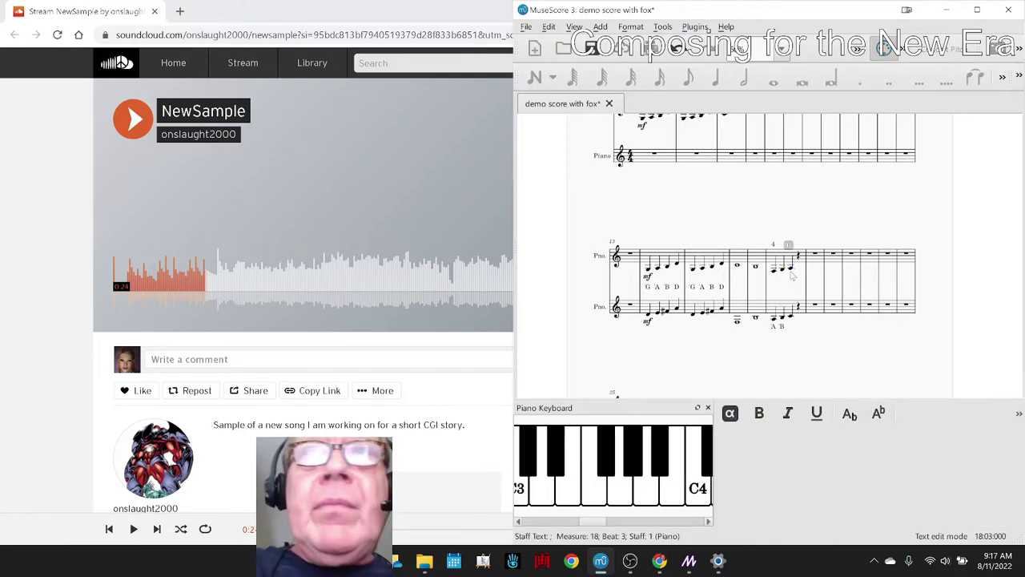
{"action": "key", "text": "Escape"}
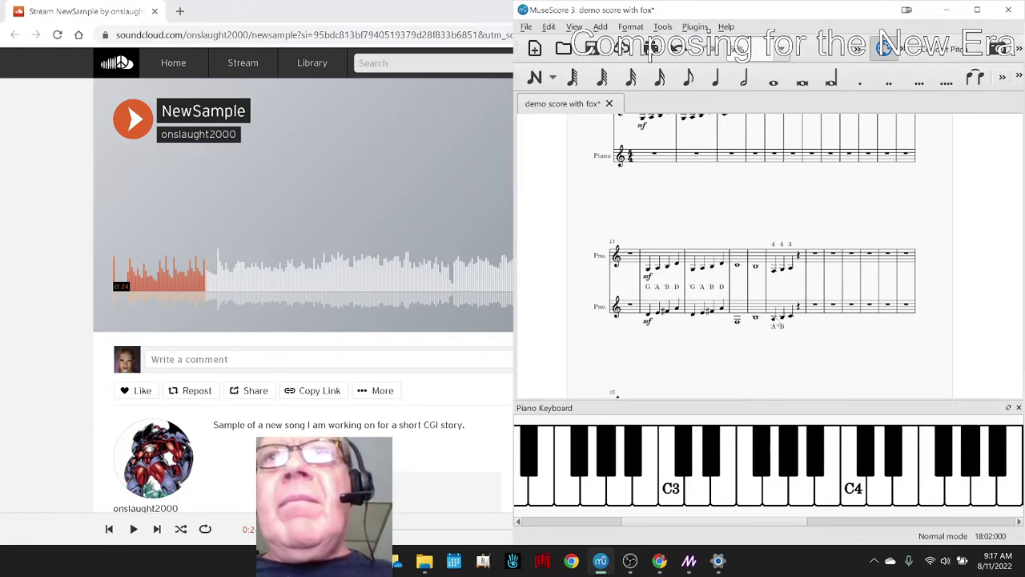
- Play back measure 18, then bring the Google Sheets consonance table alongside
{"action": "left_click", "coordinate": [773, 319]}
{"action": "key", "text": "space"}
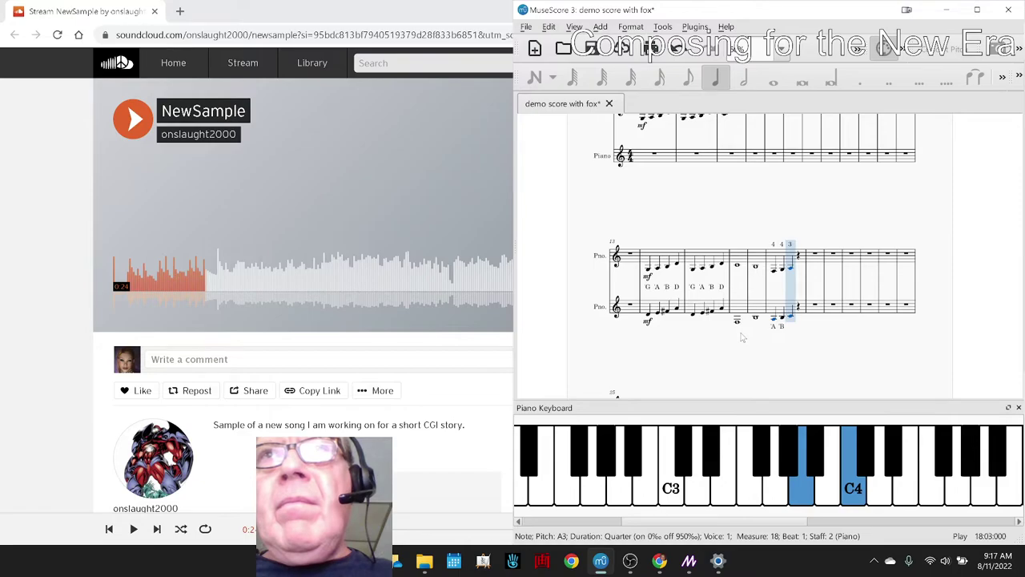
{"action": "key", "text": "space"}
{"action": "left_click", "coordinate": [659, 560]}
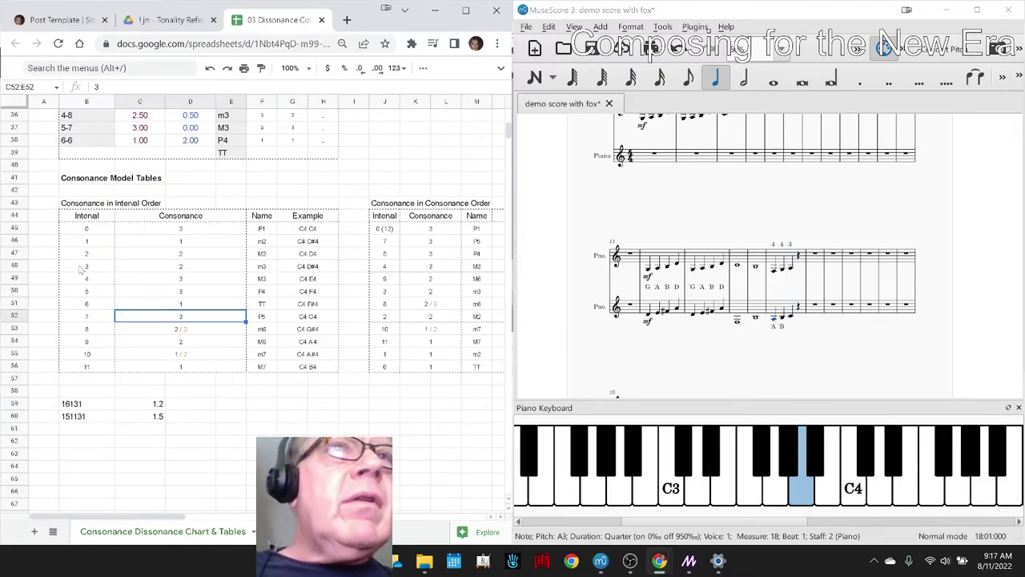
{"action": "left_click", "coordinate": [136, 270]}
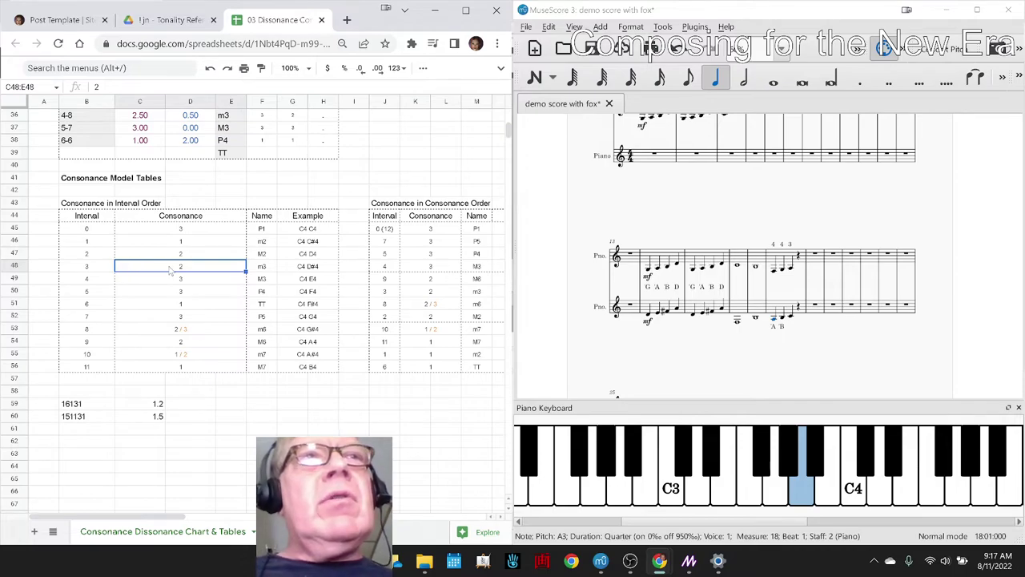
{"action": "left_click", "coordinate": [165, 282]}
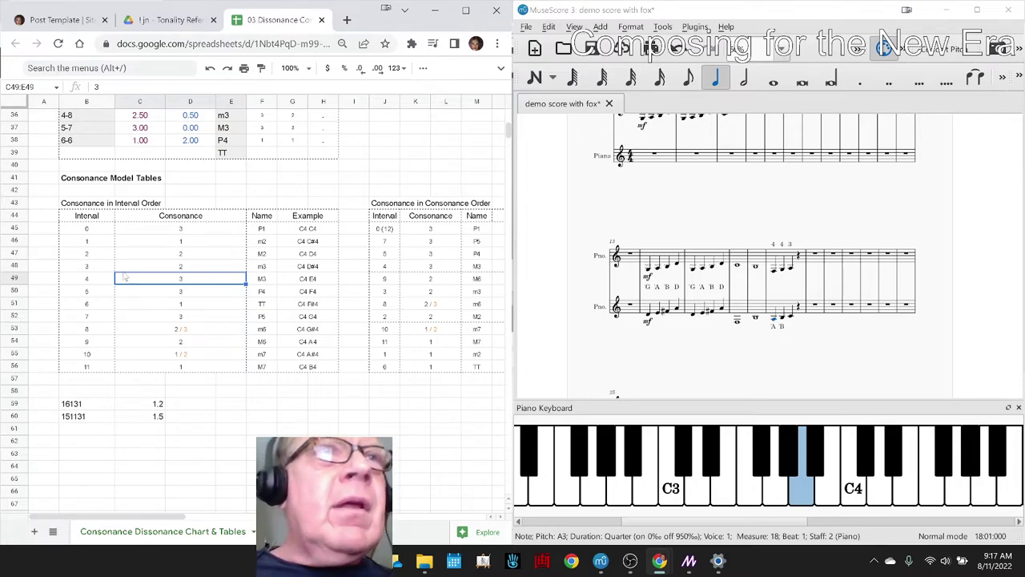
{"action": "left_click", "coordinate": [104, 231]}
{"action": "left_click", "coordinate": [102, 367]}
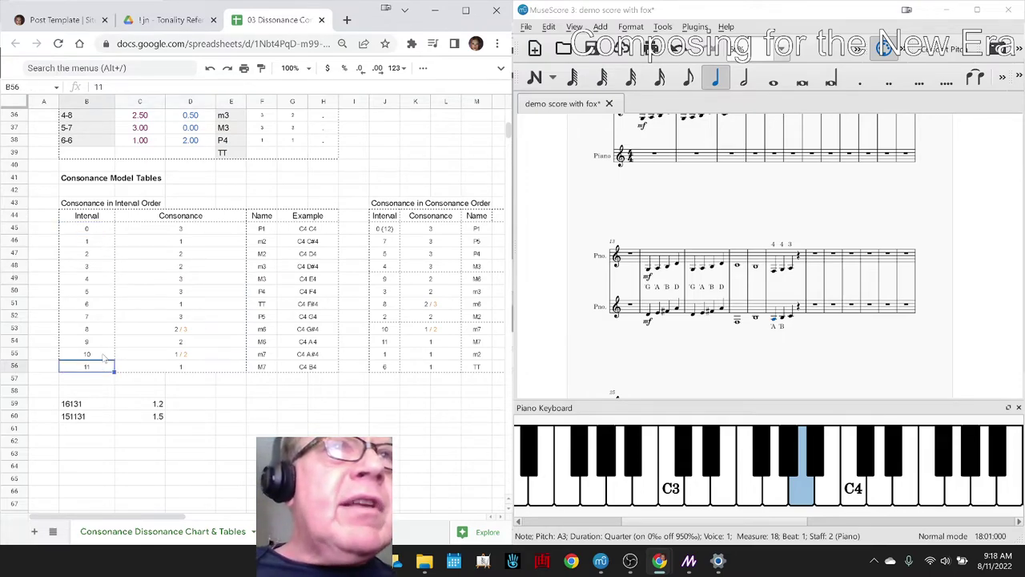
{"action": "left_click", "coordinate": [104, 234]}
{"action": "left_click", "coordinate": [108, 315]}
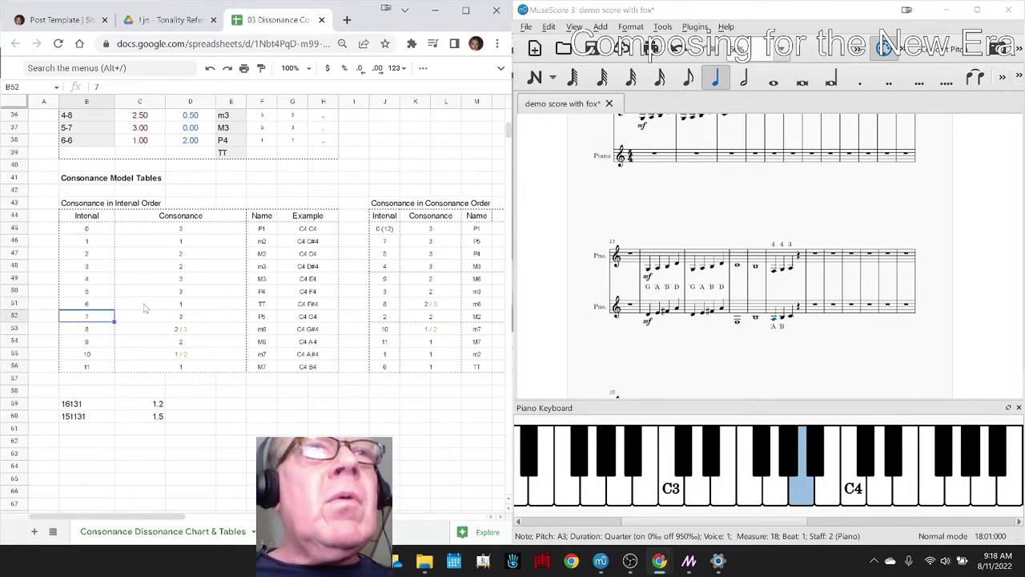
{"action": "left_click", "coordinate": [142, 304]}
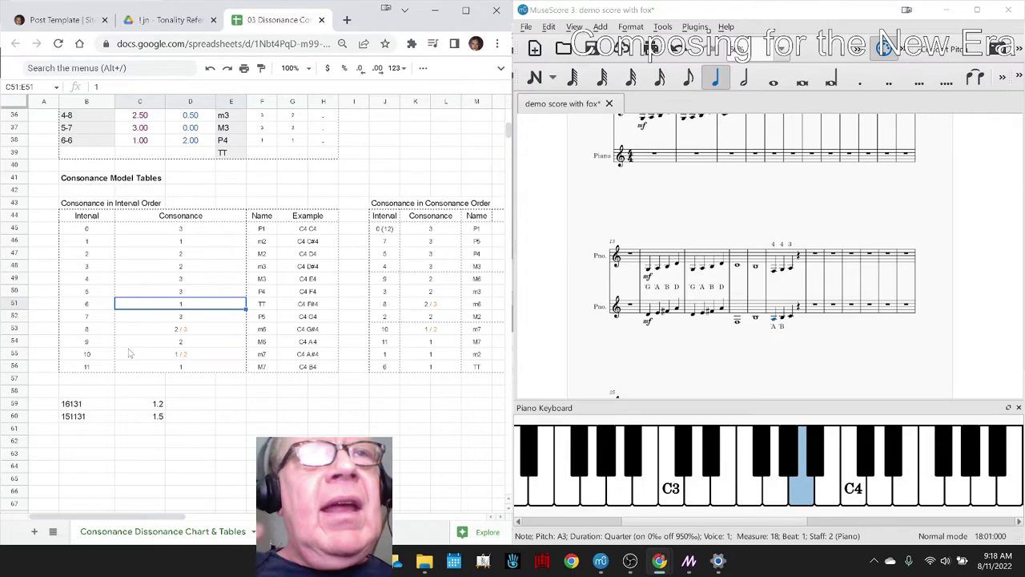
{"action": "left_click", "coordinate": [128, 355]}
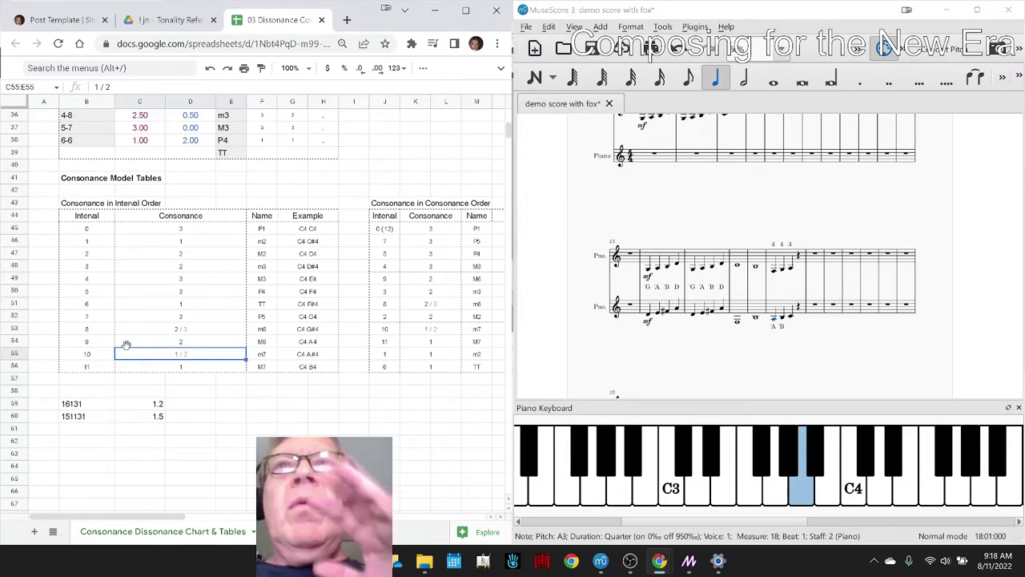
{"action": "left_click", "coordinate": [732, 369]}
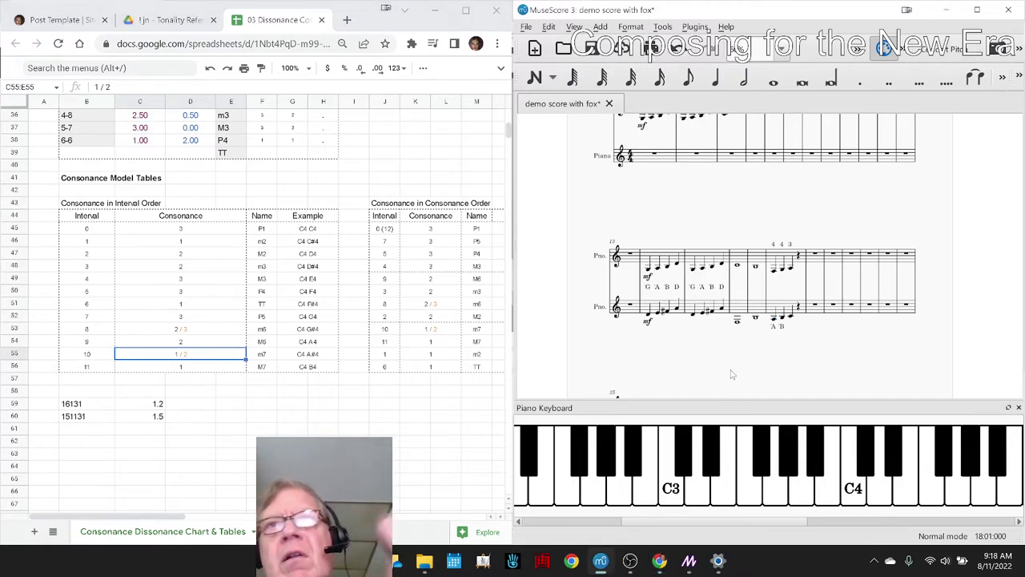
{"action": "scroll", "coordinate": [713, 361], "scroll_direction": "up", "scroll_amount": 3}
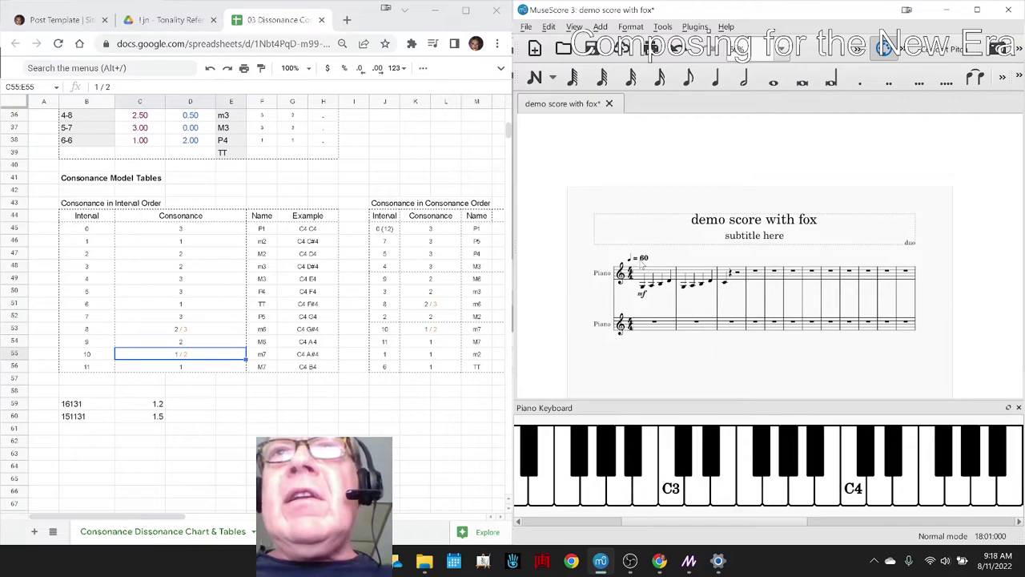
- Show the palettes panel beside page 1, toggling panels and restoring the piano keyboard
{"action": "left_click", "coordinate": [643, 263]}
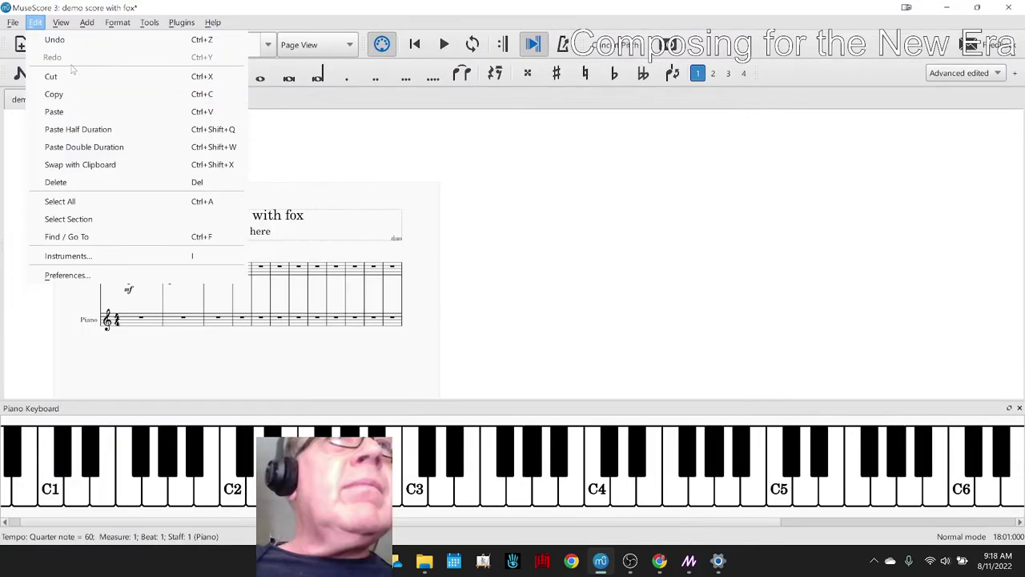
{"action": "mouse_move", "coordinate": [61, 23]}
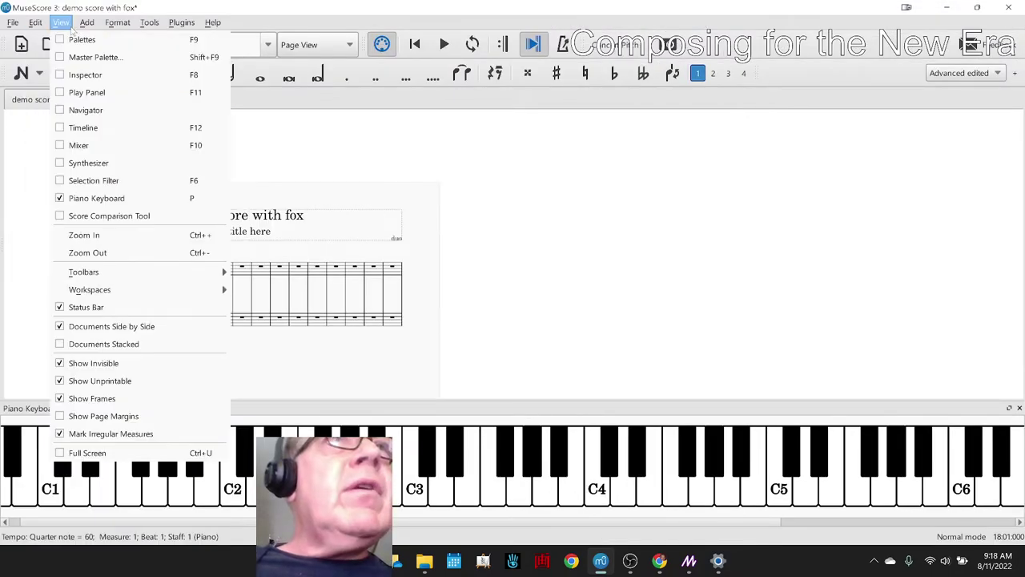
{"action": "left_click", "coordinate": [62, 40]}
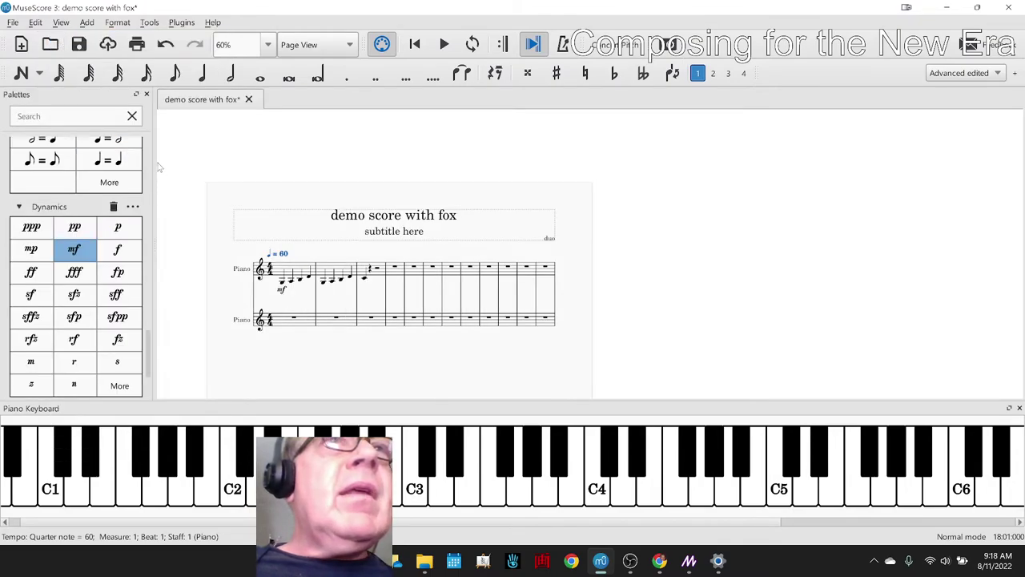
{"action": "key", "text": "Escape"}
{"action": "key", "text": "F9"}
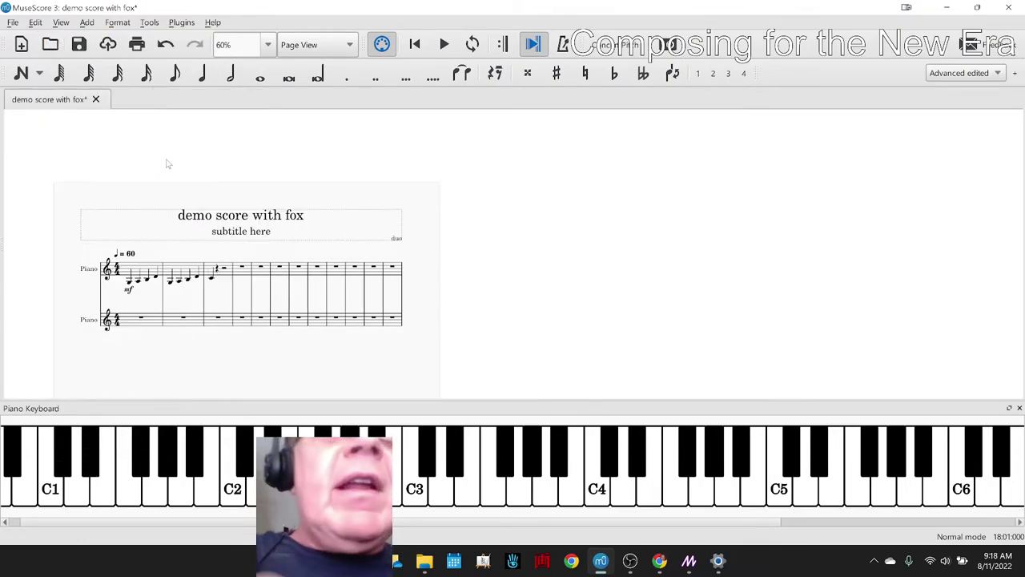
{"action": "key", "text": "ctrl+F9"}
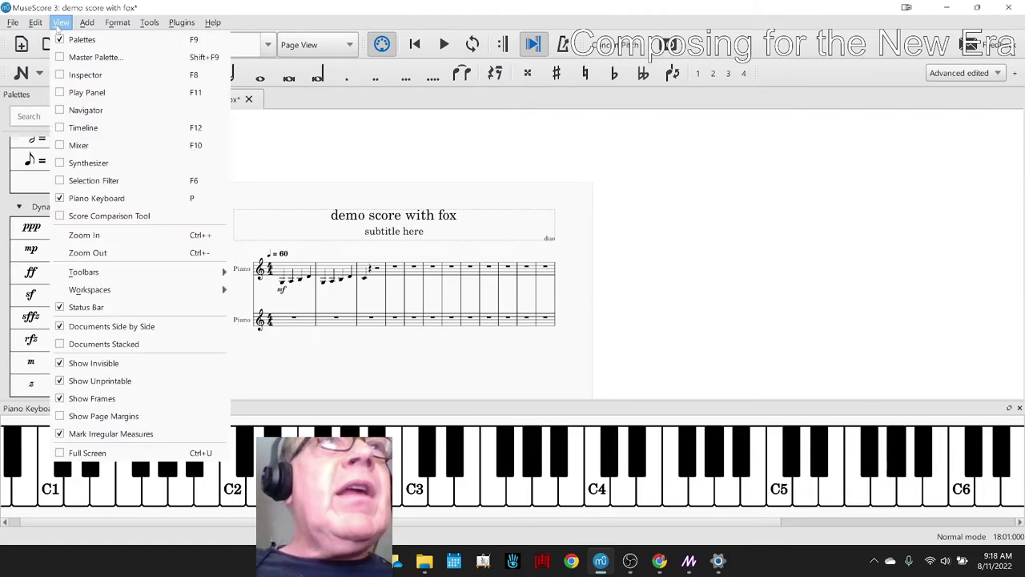
{"action": "left_click", "coordinate": [59, 23]}
{"action": "left_click", "coordinate": [120, 197]}
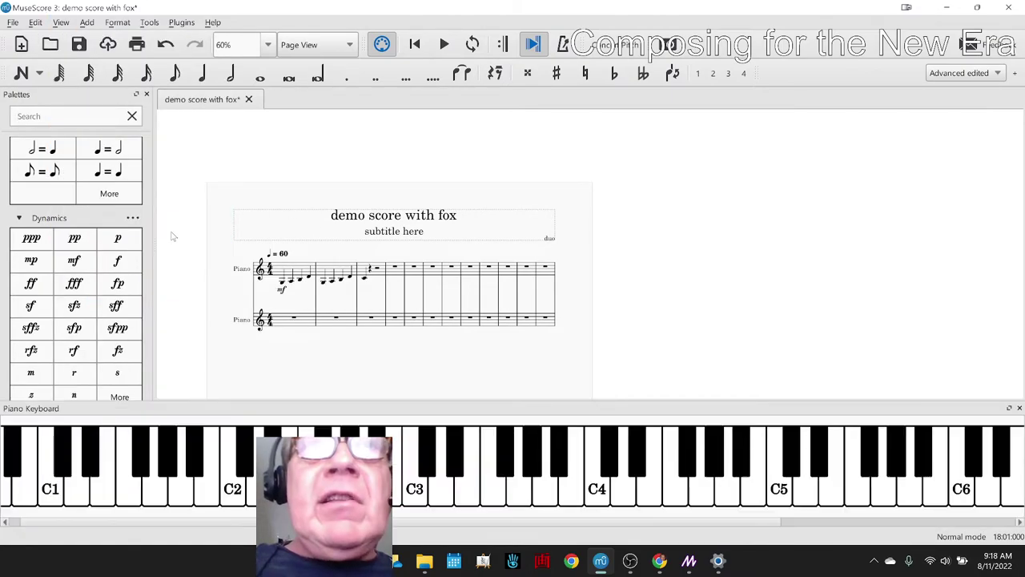
{"action": "key", "text": "p"}
{"action": "key", "text": "p"}
{"action": "key", "text": "p"}
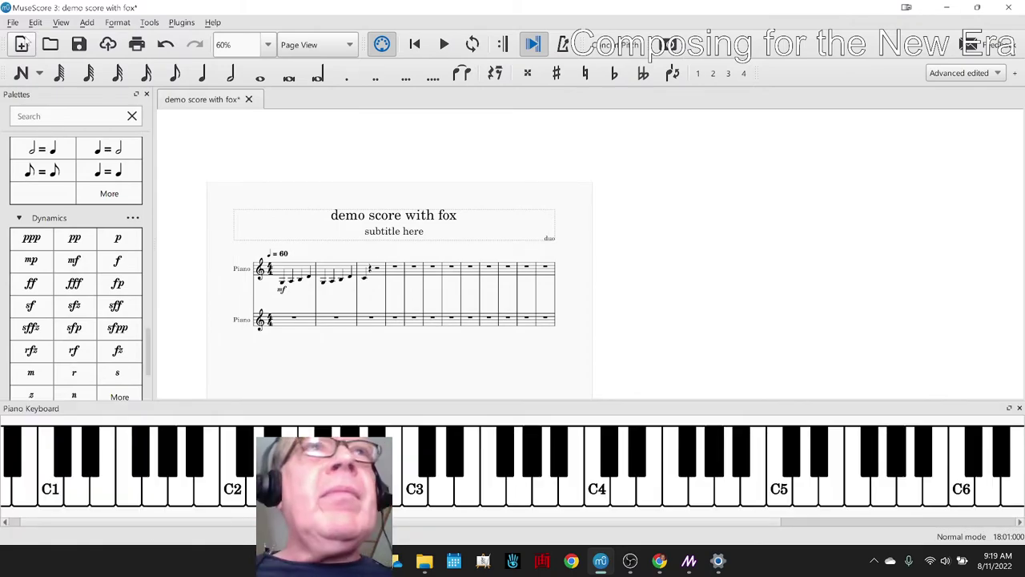
- Try E3 and F3 quarter notes in measure 5, undoing each, then leave note entry
{"action": "left_click", "coordinate": [87, 22]}
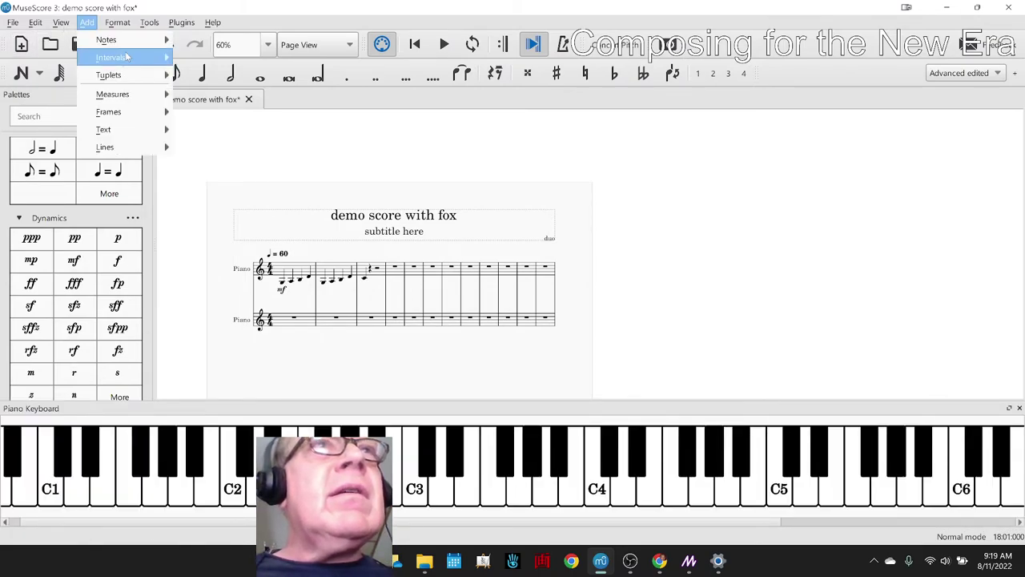
{"action": "mouse_move", "coordinate": [126, 47]}
{"action": "left_click", "coordinate": [192, 42]}
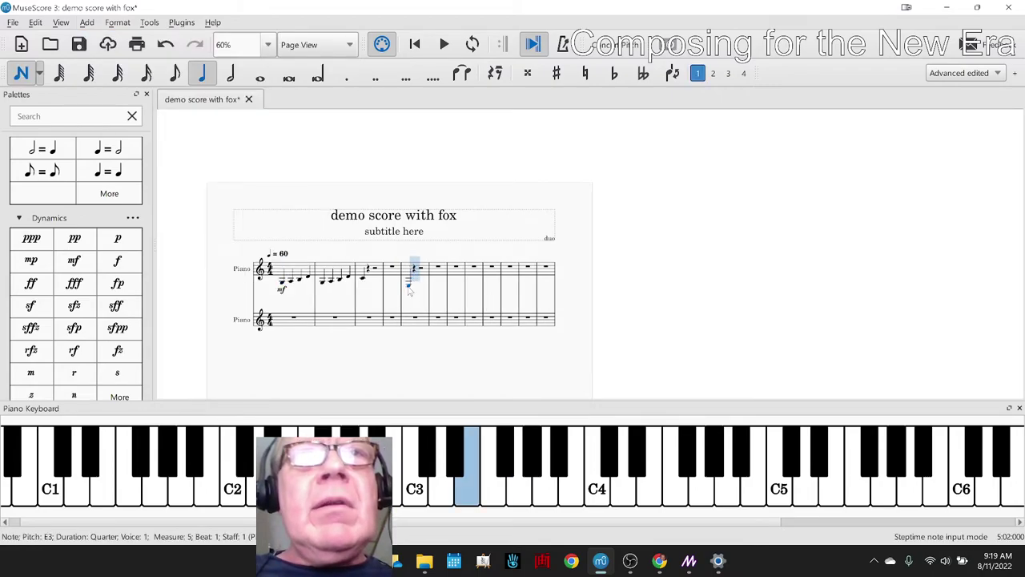
{"action": "left_click", "coordinate": [409, 283]}
{"action": "key", "text": "ctrl+z"}
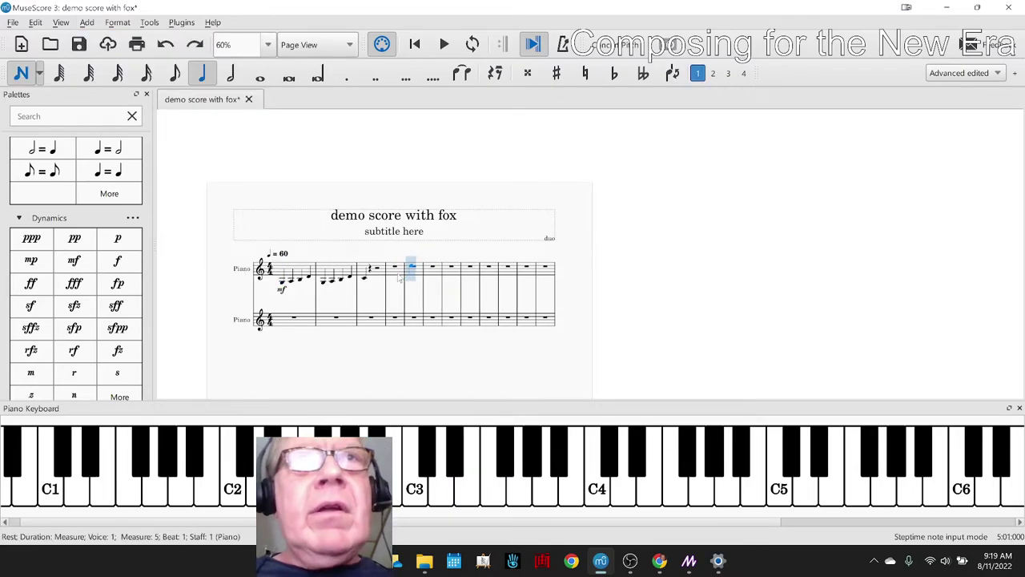
{"action": "left_click", "coordinate": [485, 473]}
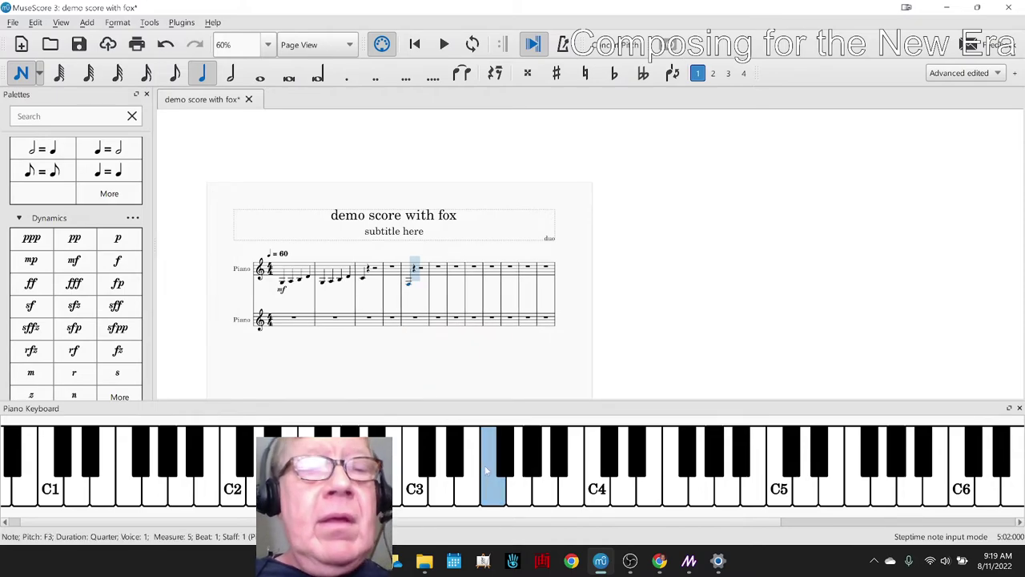
{"action": "key", "text": "ctrl+z"}
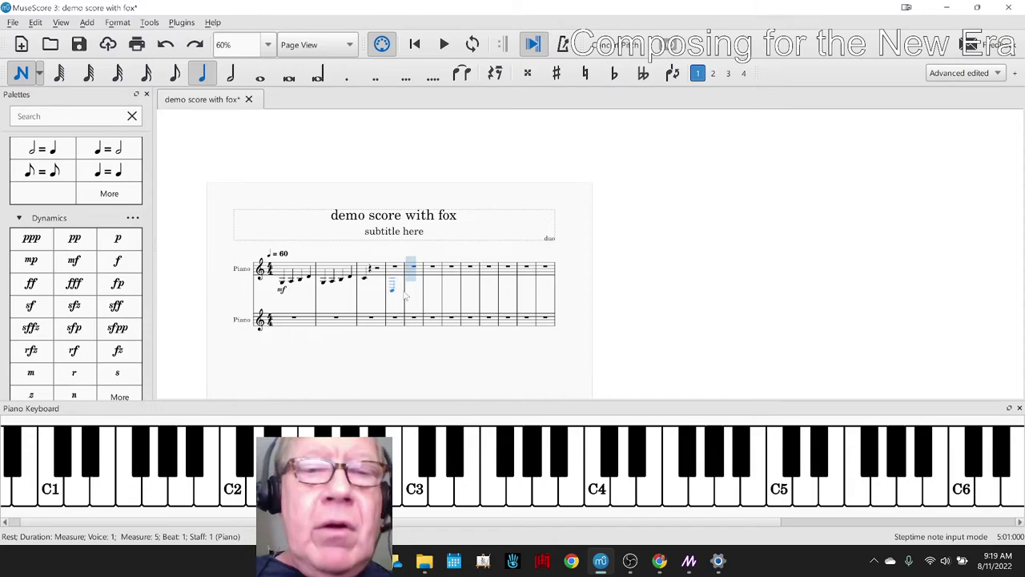
{"action": "key", "text": "Escape"}
{"action": "key", "text": "n"}
{"action": "key", "text": "n"}
{"action": "key", "text": "n"}
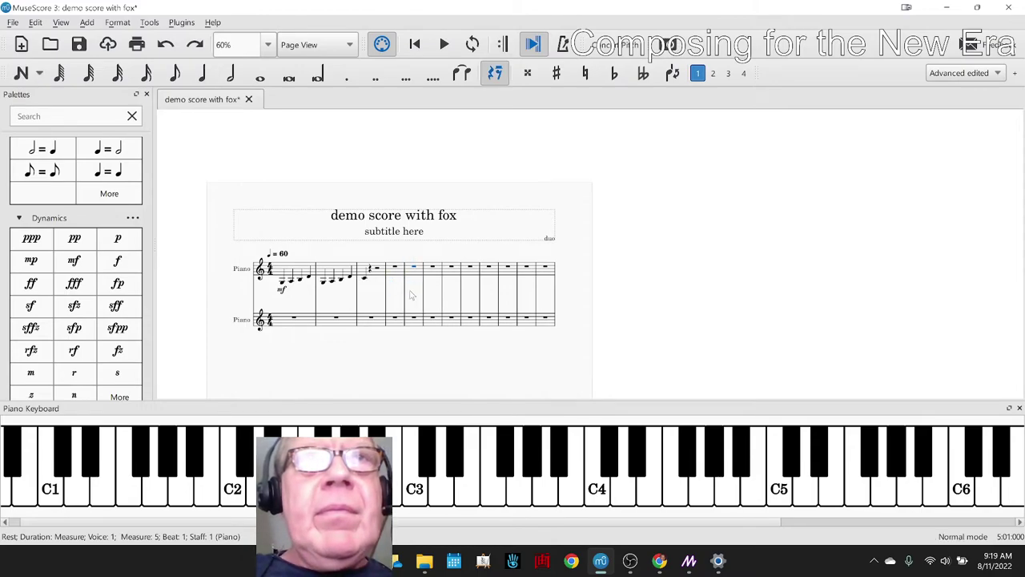
{"action": "key", "text": "n"}
{"action": "key", "text": "n"}
{"action": "key", "text": "n"}
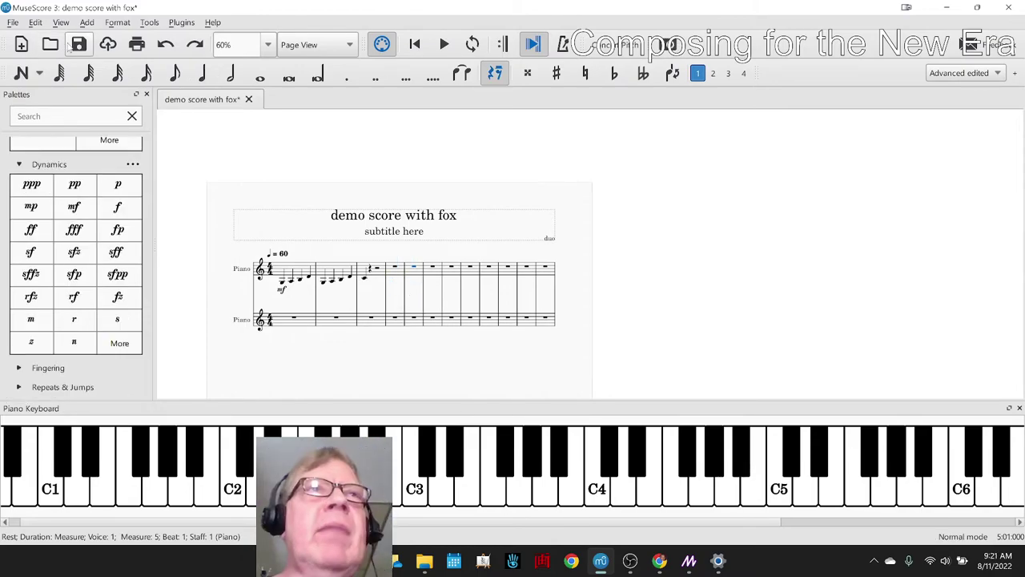
- Save the score, export 'demo score with fox' as MP3 to OneDrive, and play it from File Explorer
{"action": "left_click", "coordinate": [83, 49]}
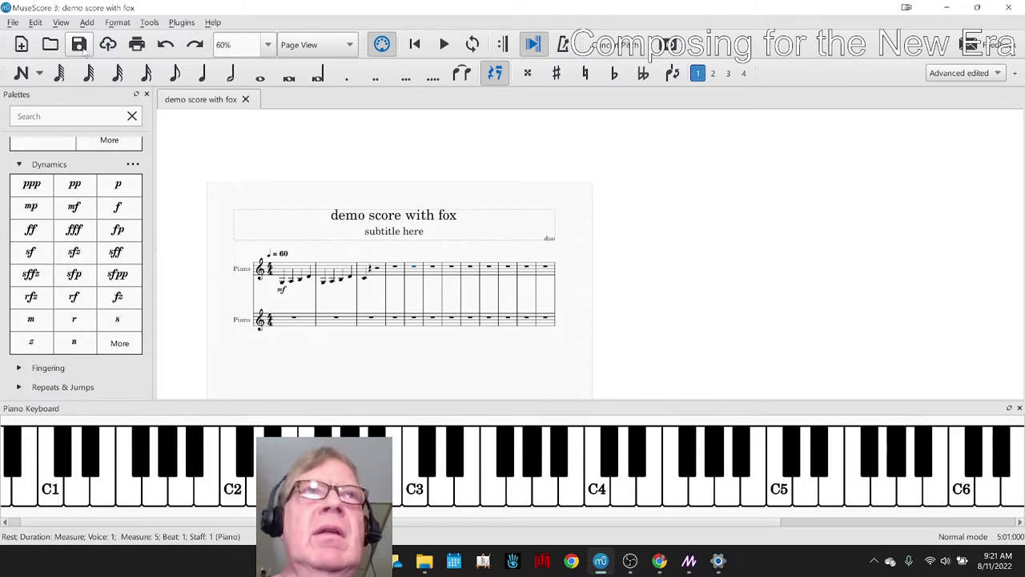
{"action": "left_click", "coordinate": [13, 21]}
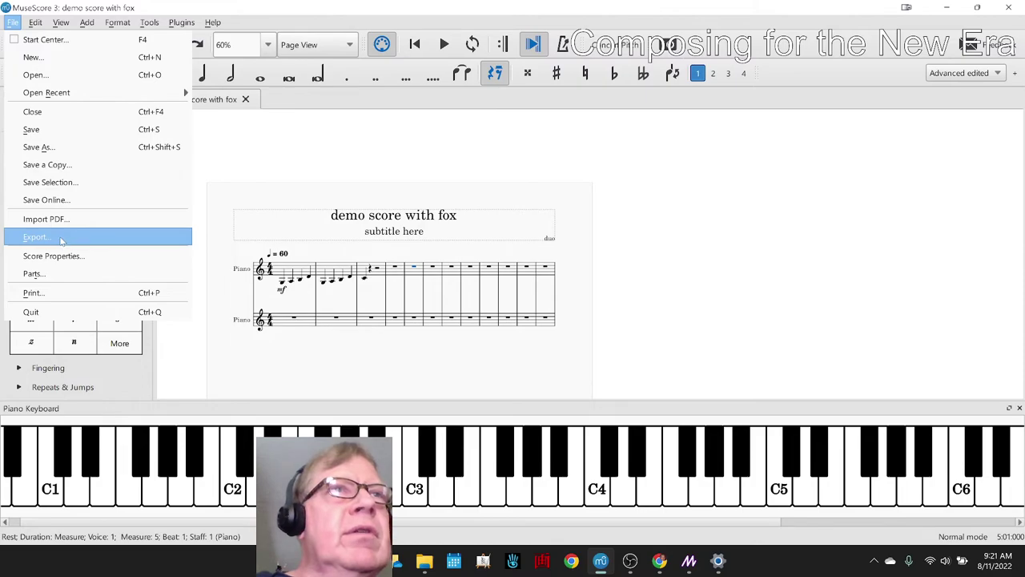
{"action": "left_click", "coordinate": [36, 238]}
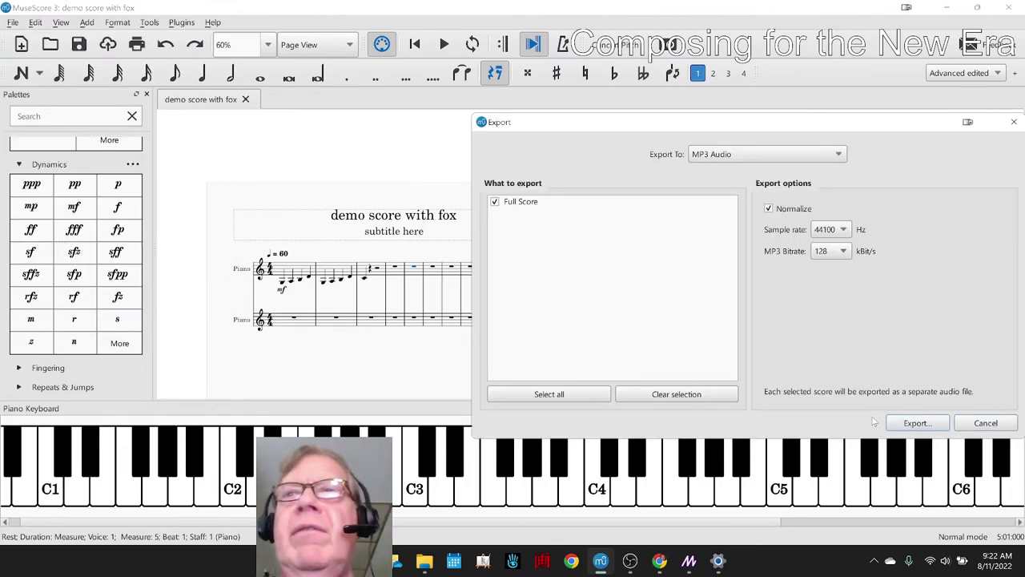
{"action": "left_click", "coordinate": [899, 422]}
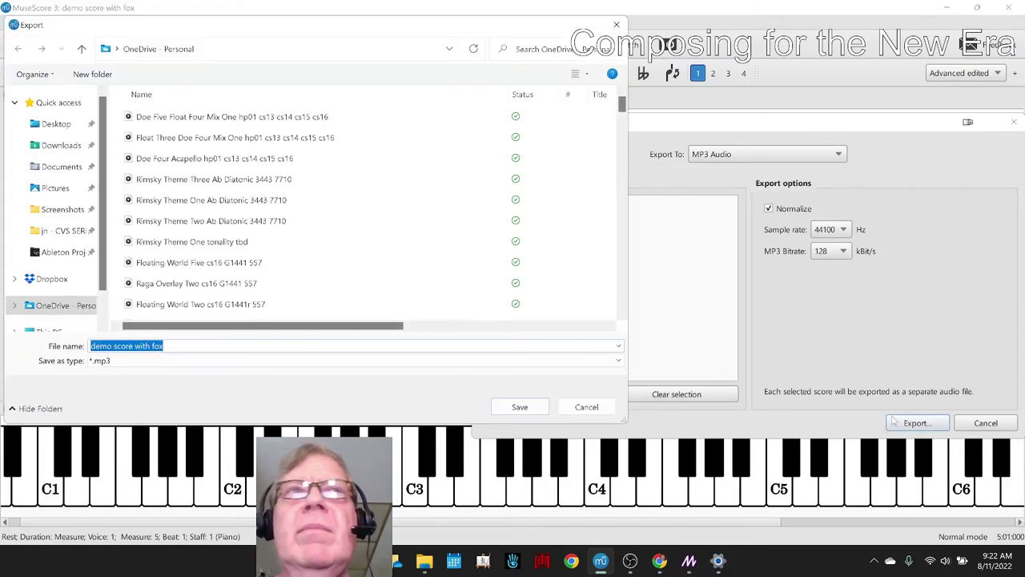
{"action": "left_click", "coordinate": [522, 405]}
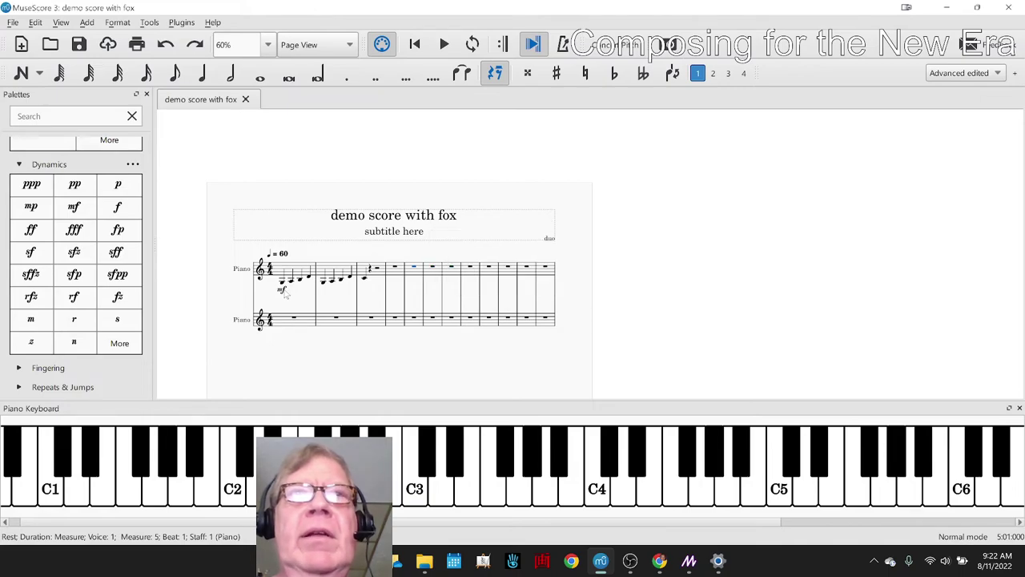
{"action": "left_click", "coordinate": [424, 561]}
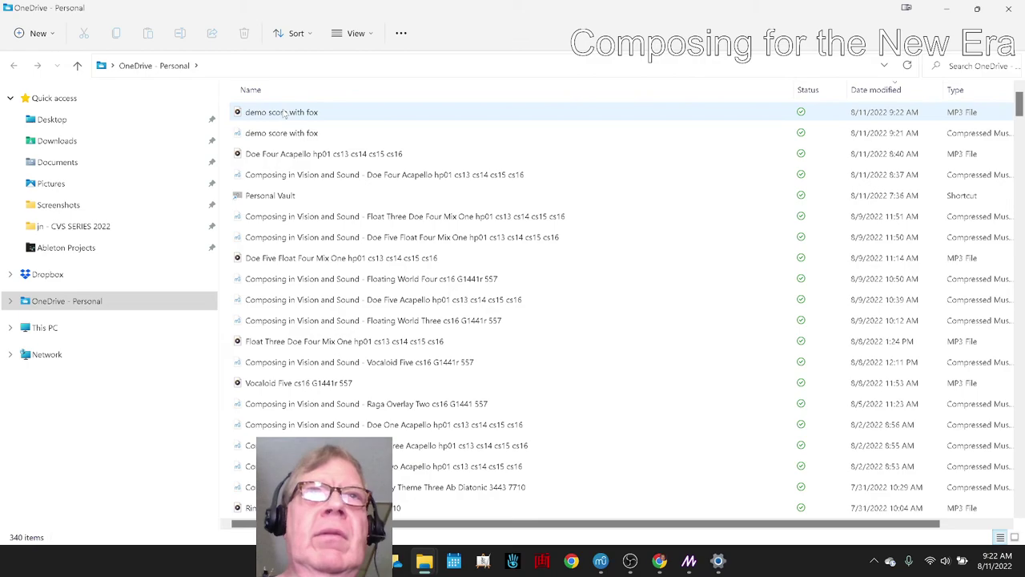
{"action": "double_click", "coordinate": [285, 114]}
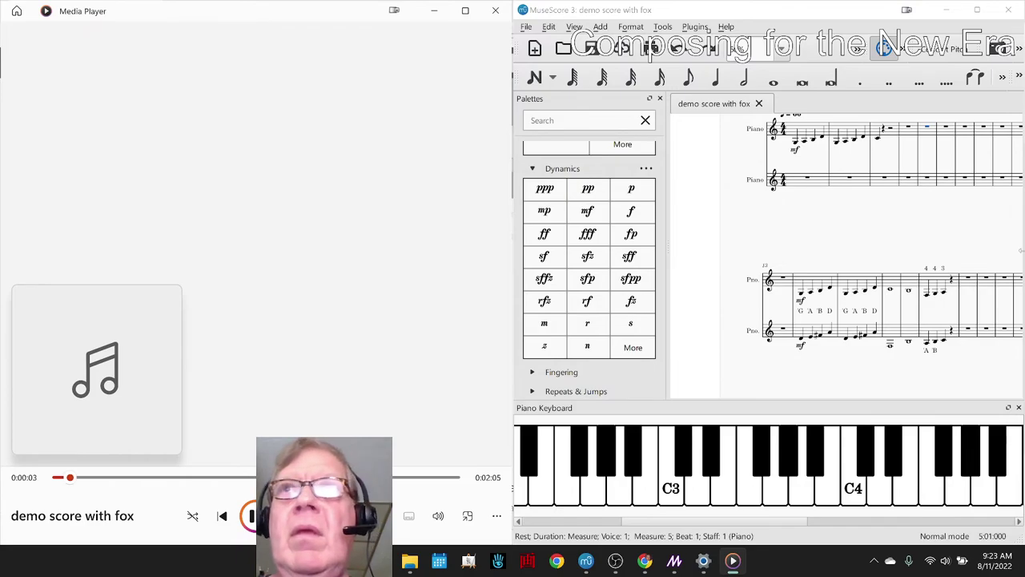
- Scroll the score back to its start while the MP3 plays, then seek playback to about 0:47
{"action": "left_click", "coordinate": [808, 256]}
{"action": "scroll", "coordinate": [808, 257], "scroll_direction": "up", "scroll_amount": 2}
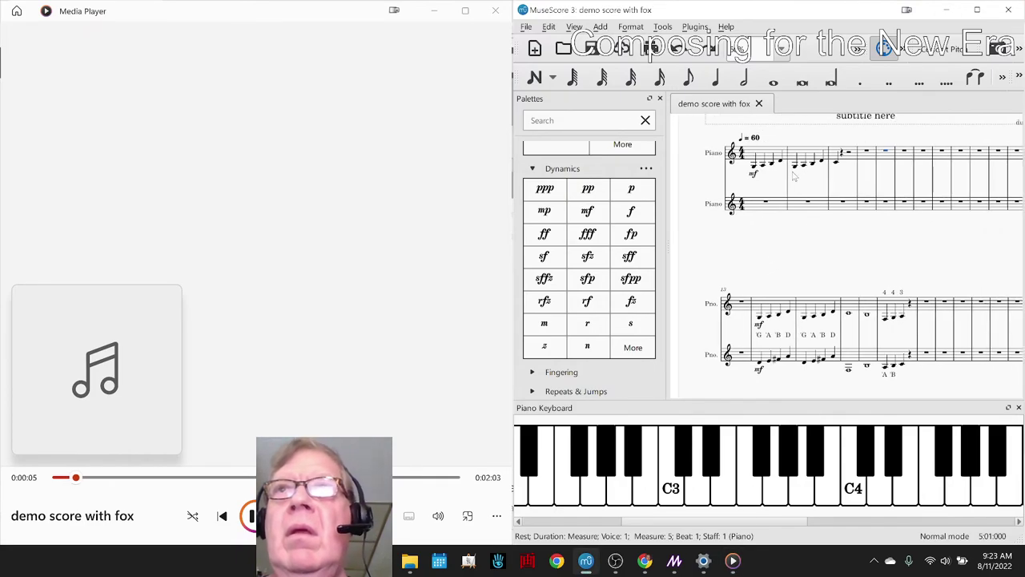
{"action": "left_click", "coordinate": [842, 211]}
{"action": "left_click", "coordinate": [847, 249]}
{"action": "left_click_drag", "start_coordinate": [847, 248], "coordinate": [857, 258]}
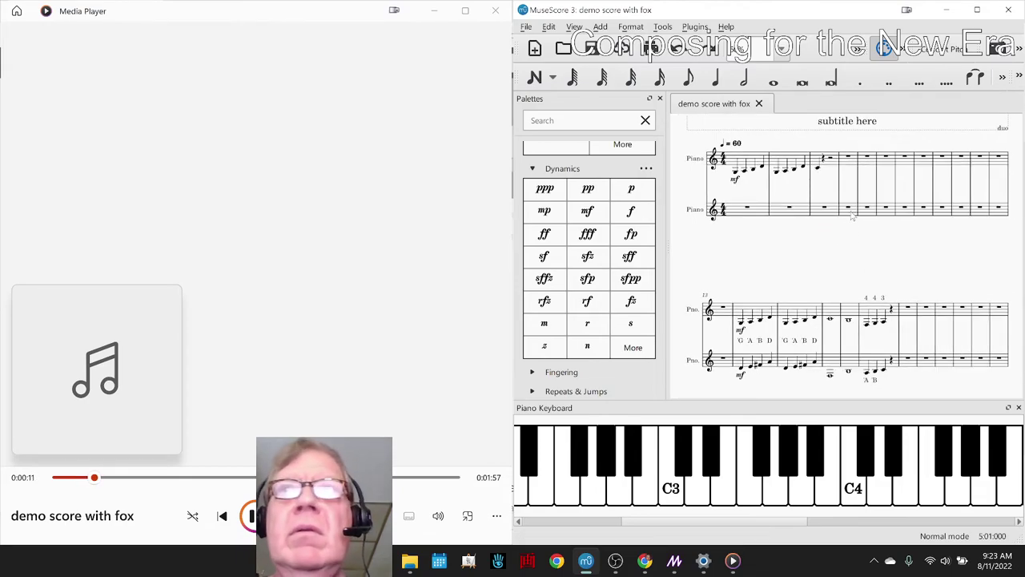
{"action": "left_click", "coordinate": [207, 479]}
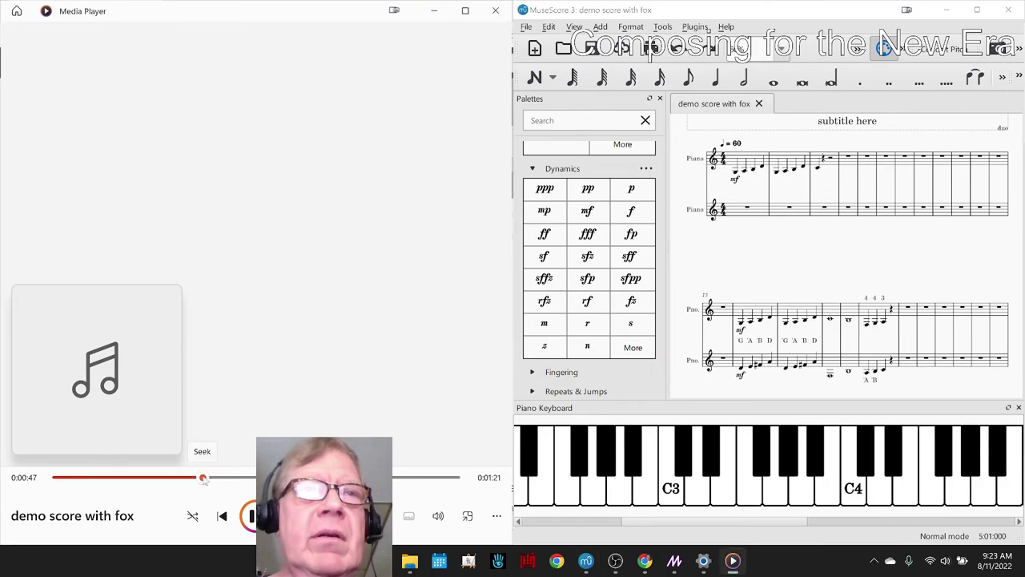